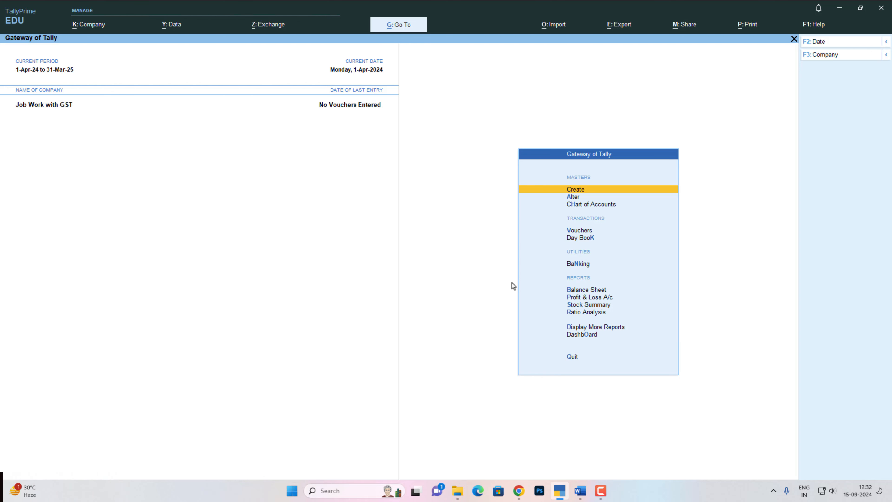
Check the job work order setup notes in the Word document and return to TallyPrime
mouse_move(579, 495)
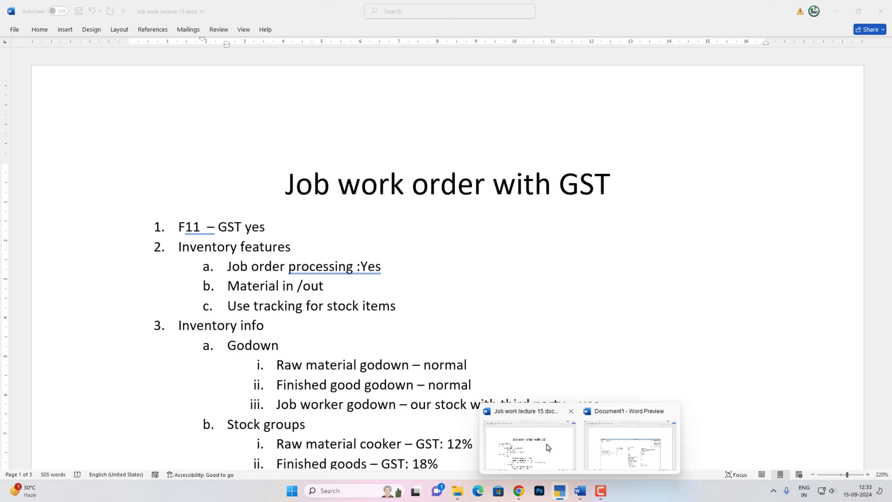
click(546, 445)
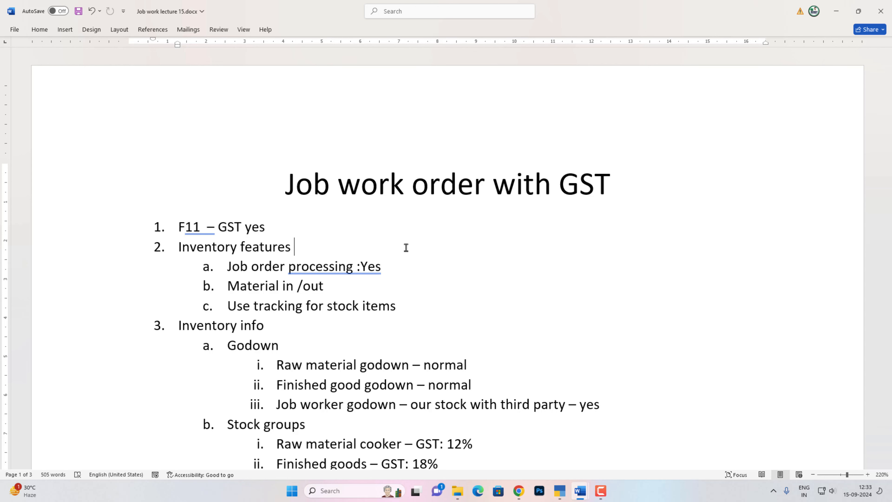
key(alt+Tab)
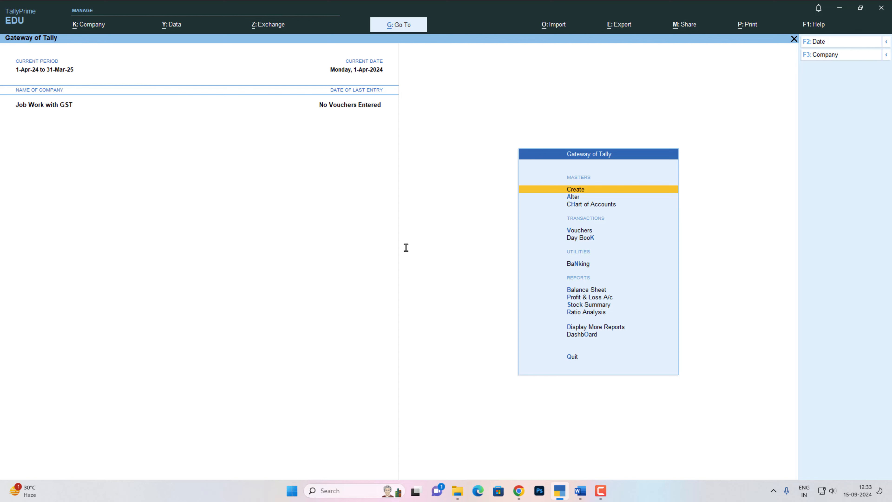
Enable Job Order Processing in the features of the Job Work with GST company
key(F11)
key(F11)
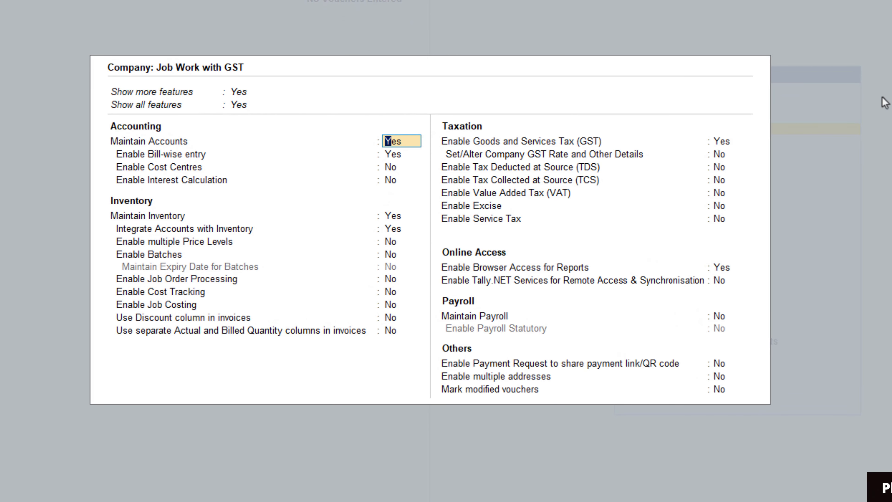
key(Up)
key(Up)
key(Up)
key(Up)
key(Up)
key(Up)
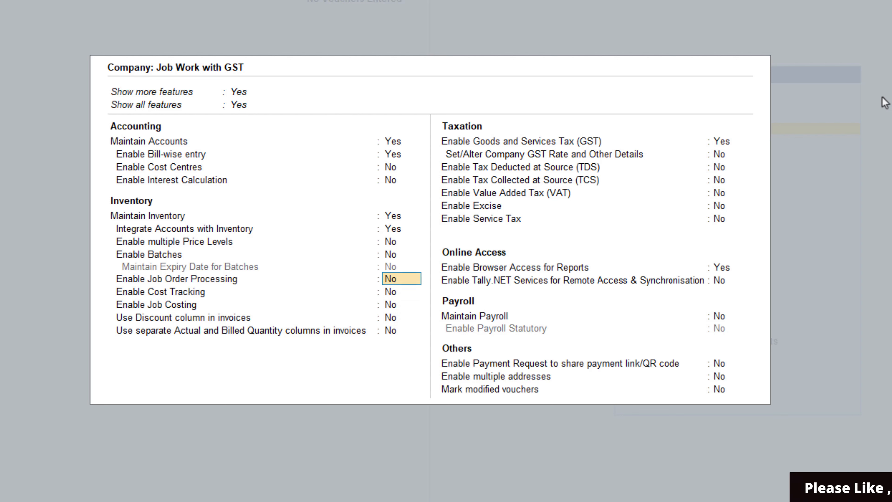
key(y)
key(Return)
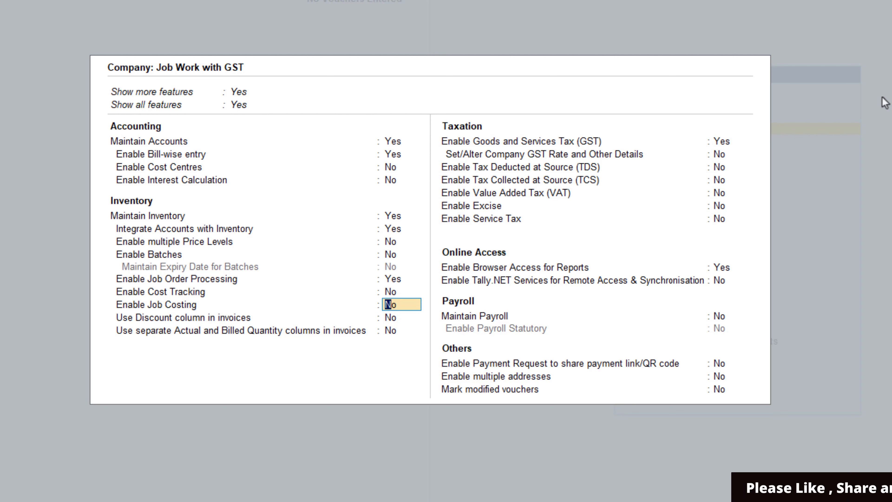
Enable Cost Tracking and Job Costing in the company's inventory features
key(Up)
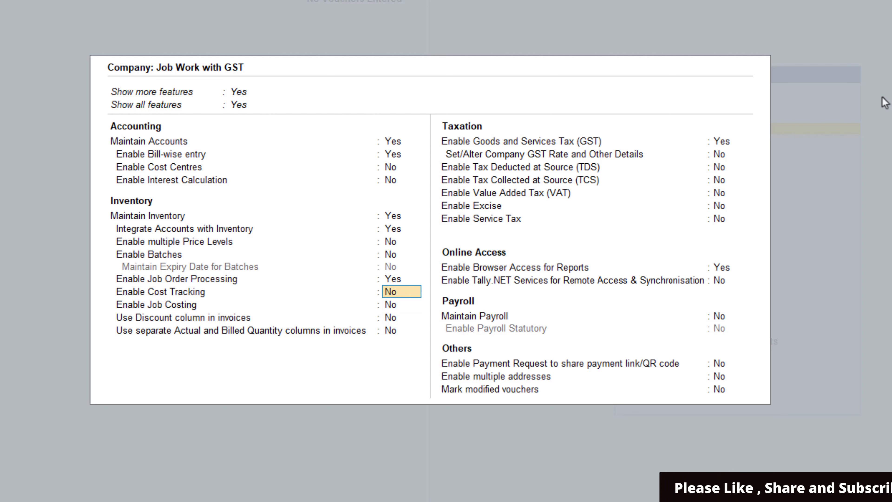
key(y)
key(Return)
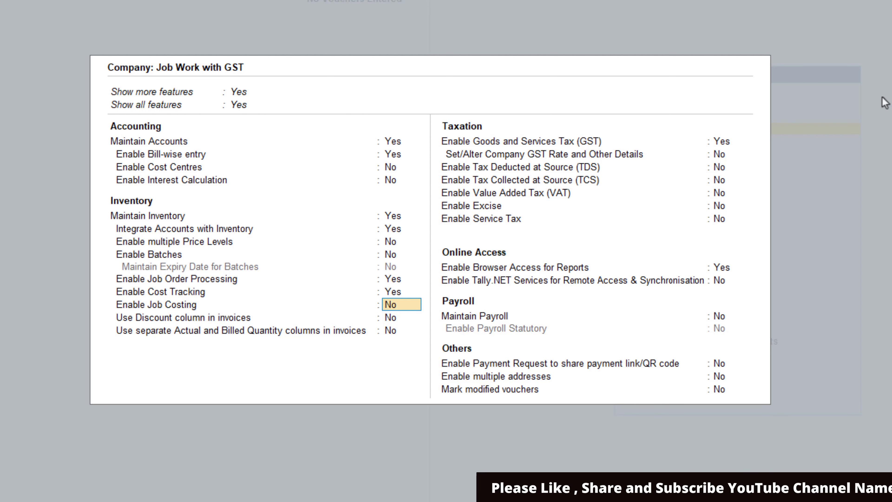
key(y)
key(Return)
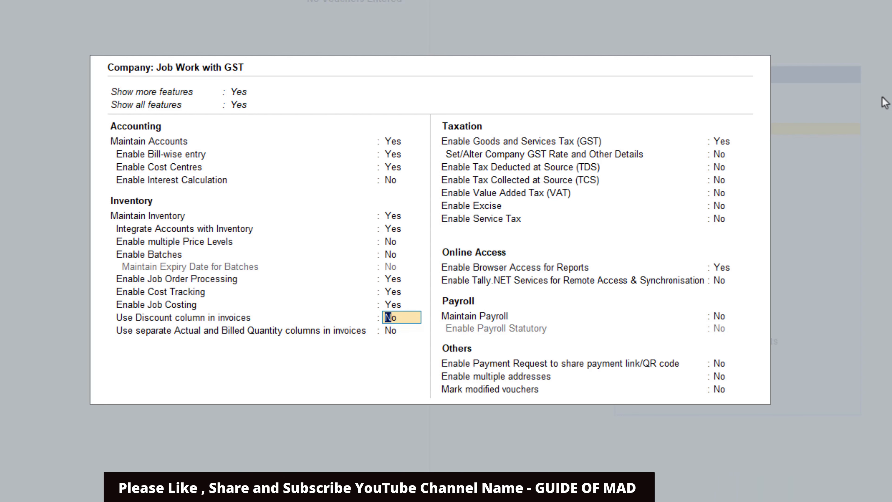
Complete the Regular GST registration with the company's GSTIN, set e-Way Bill applicable to No, and save the company features
key(Return)
key(Return)
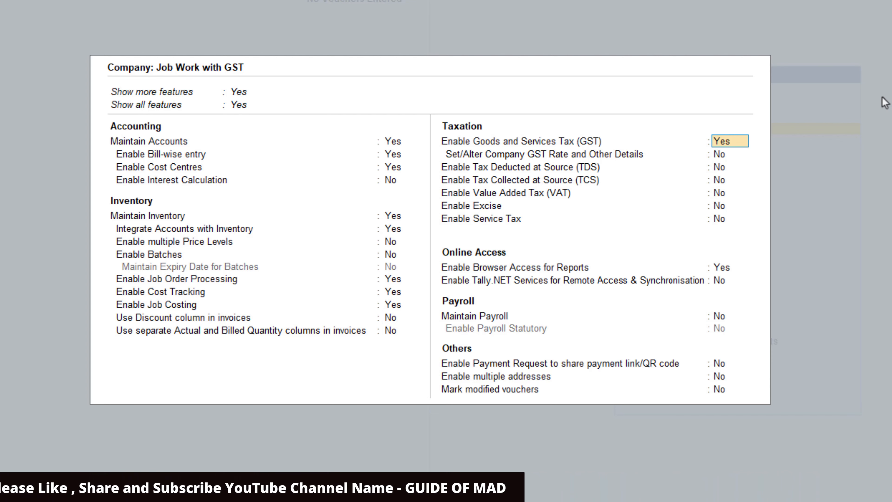
key(Return)
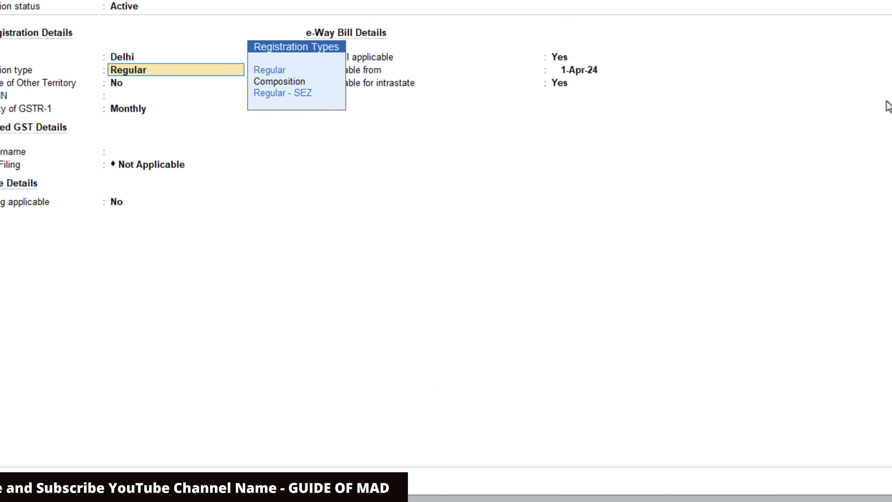
key(Return)
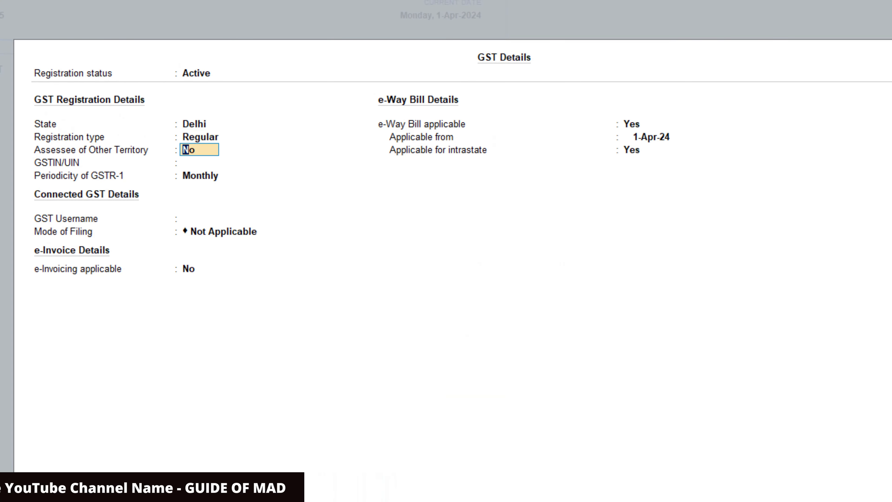
key(Return)
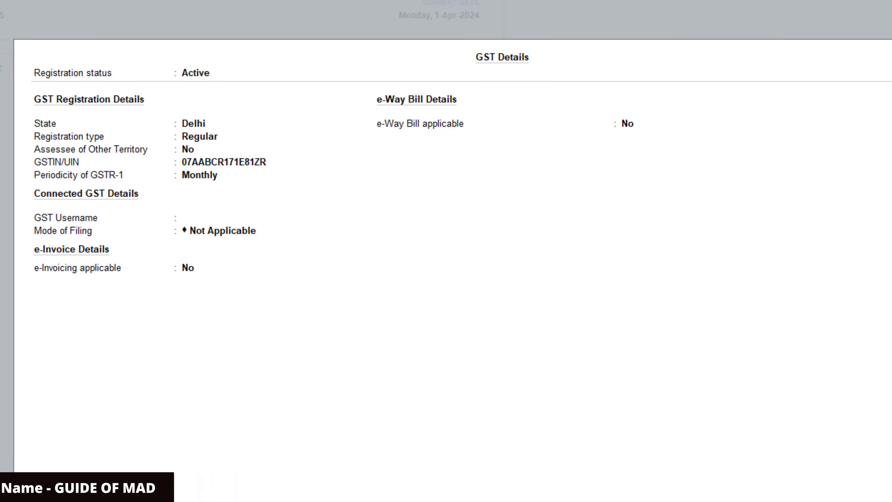
key(Return)
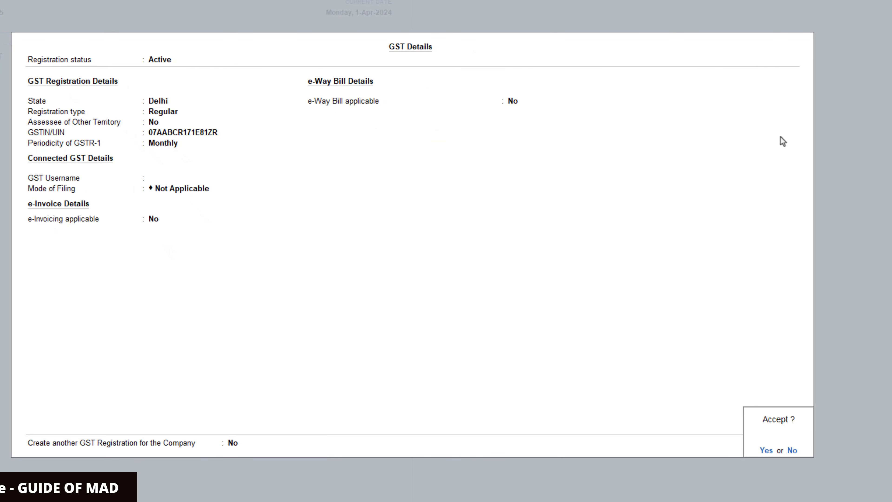
key(Return)
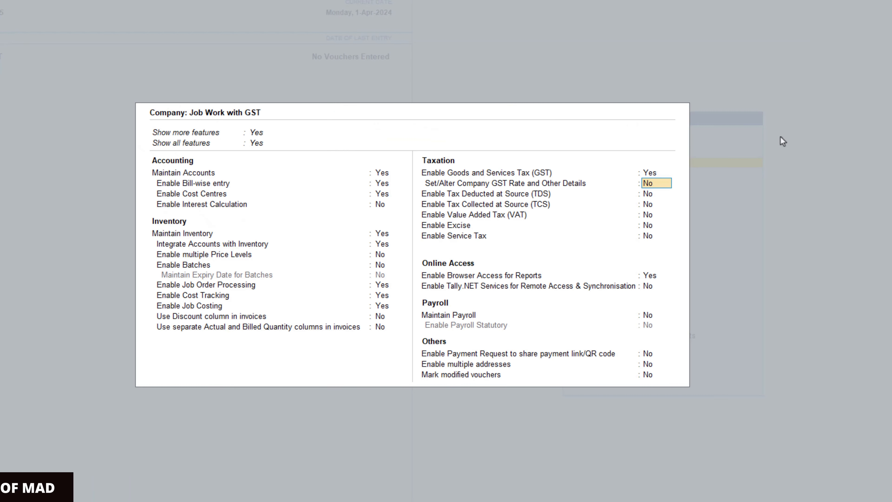
key(ctrl+a)
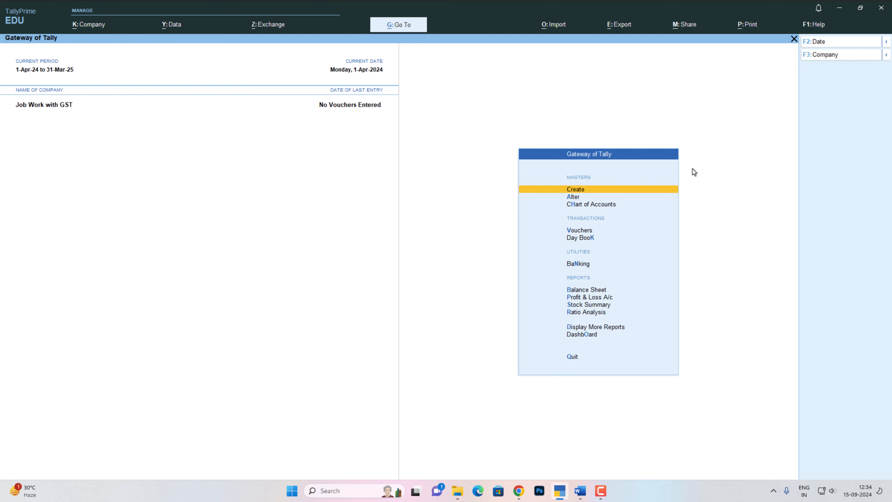
Check the Word notes and examine the settings of the Material In voucher type, leaving it without changes
key(alt+Tab)
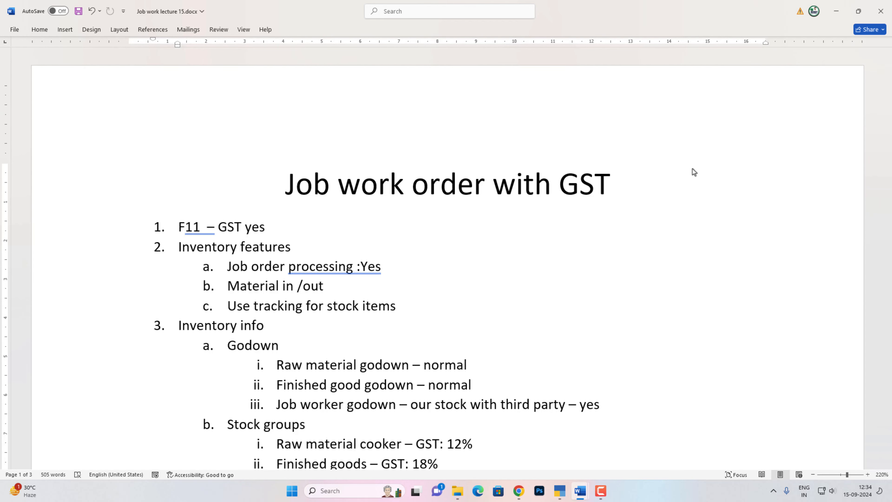
key(alt+Tab)
key(Down)
key(Return)
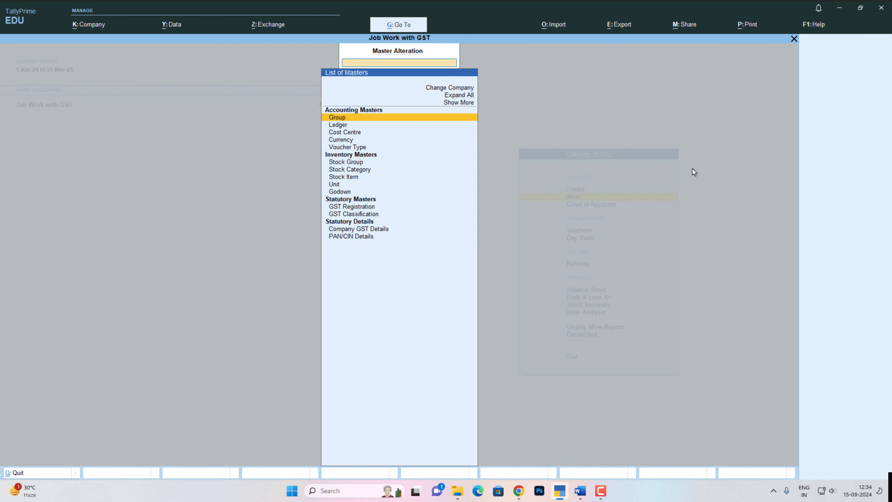
key(Down)
key(Down)
key(Down)
key(Down)
key(Return)
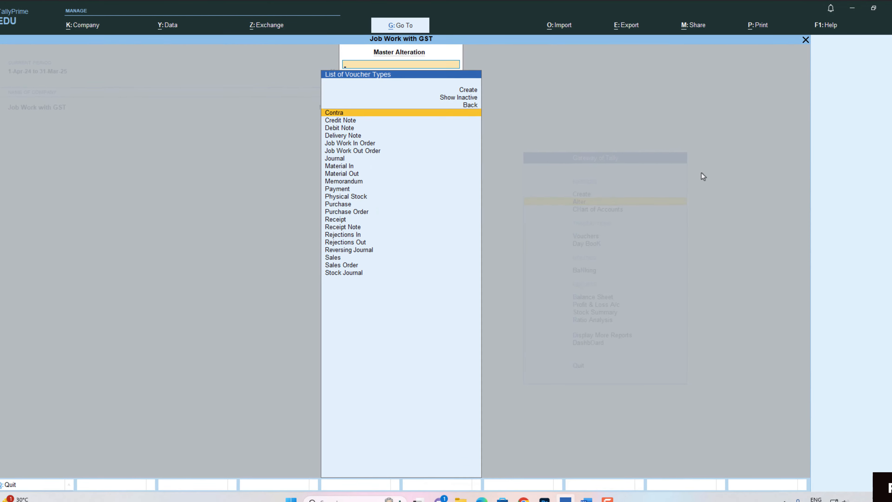
key(Down)
key(Down)
key(Down)
key(Down)
key(Down)
key(Down)
key(Down)
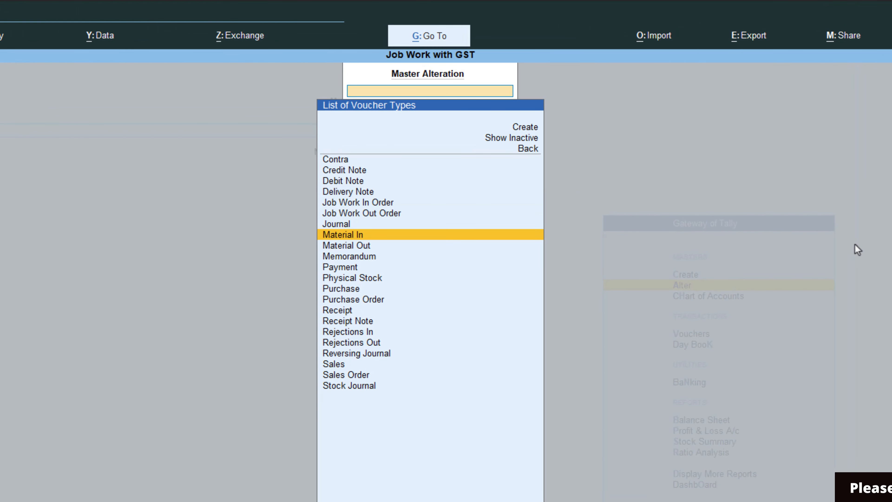
key(Down)
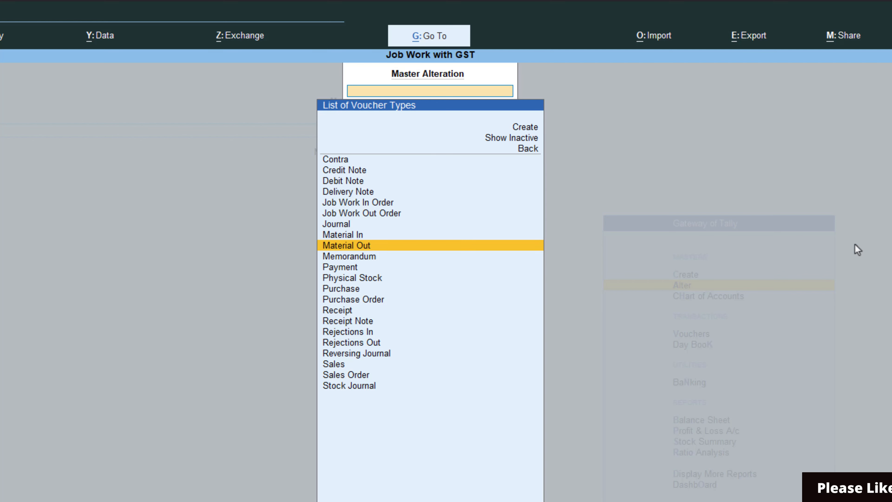
key(Up)
key(Return)
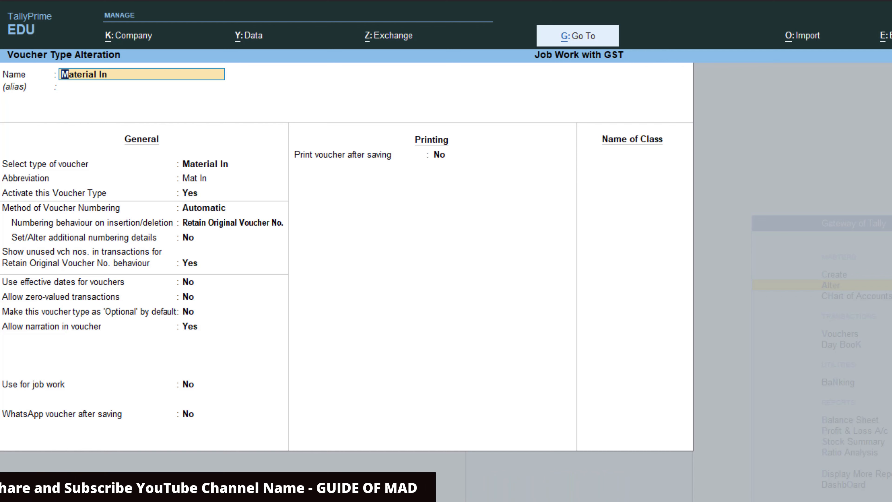
key(Escape)
key(Return)
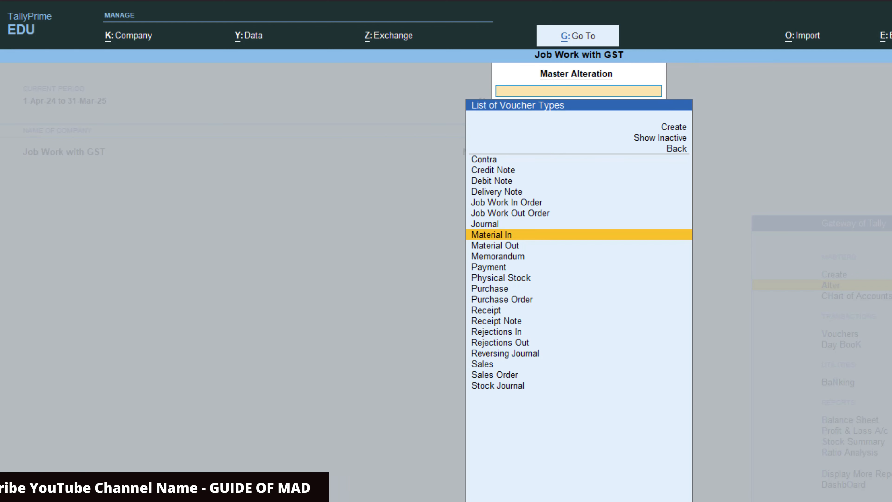
Examine the settings of the Material Out voucher type and return to the Gateway of Tally
key(Down)
key(Return)
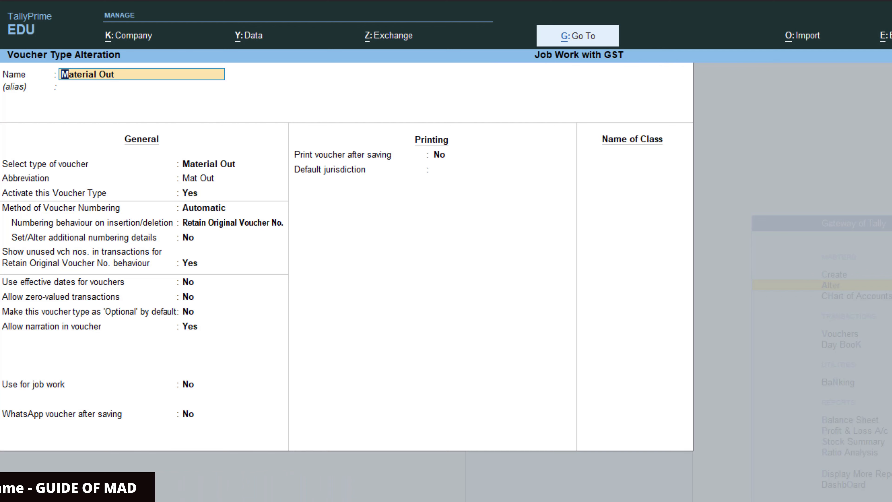
key(Escape)
key(Return)
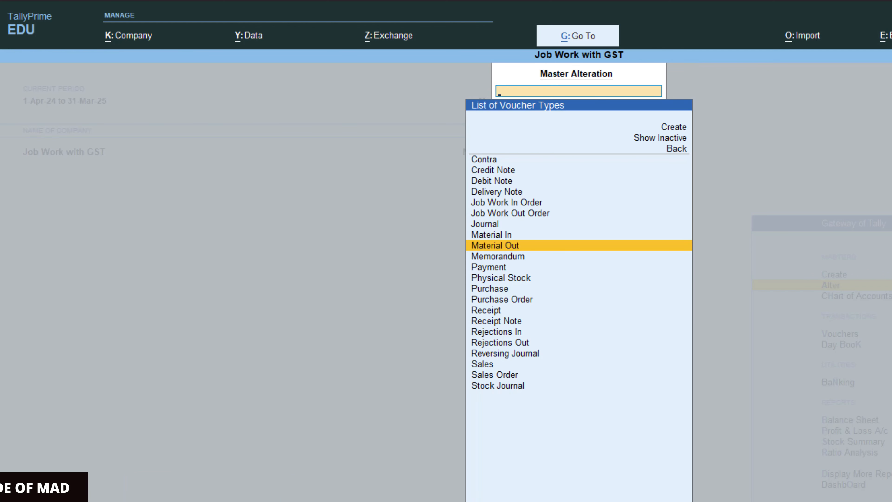
key(Escape)
key(Escape)
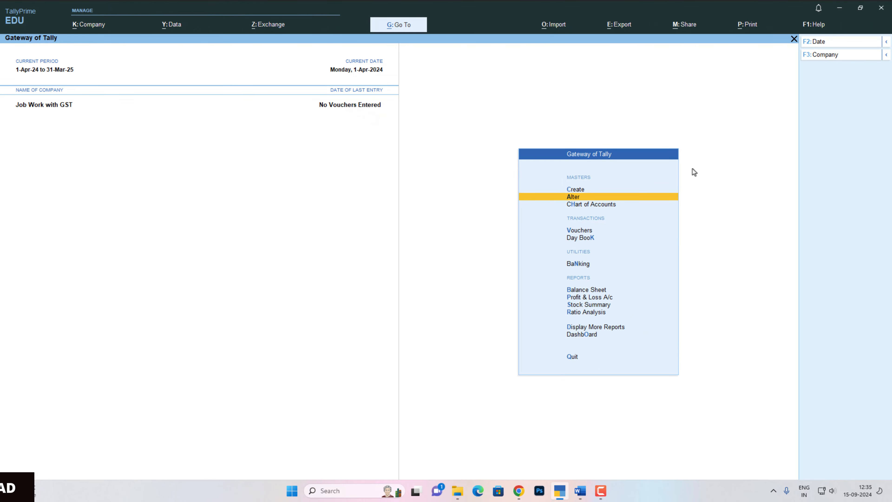
Create a godown named Raw Material under Primary, with both third-party stock options set to No
key(Return)
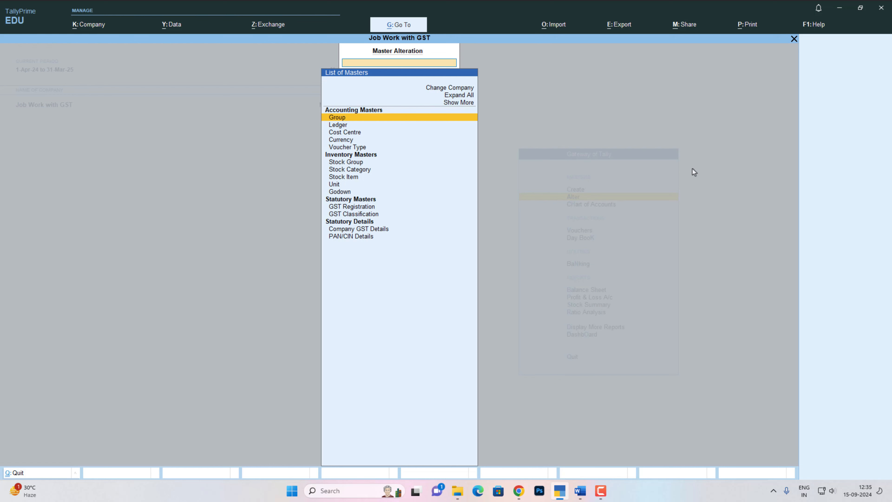
key(Down)
key(Down)
key(Down)
key(Down)
key(Down)
key(Down)
key(Down)
key(Down)
key(Down)
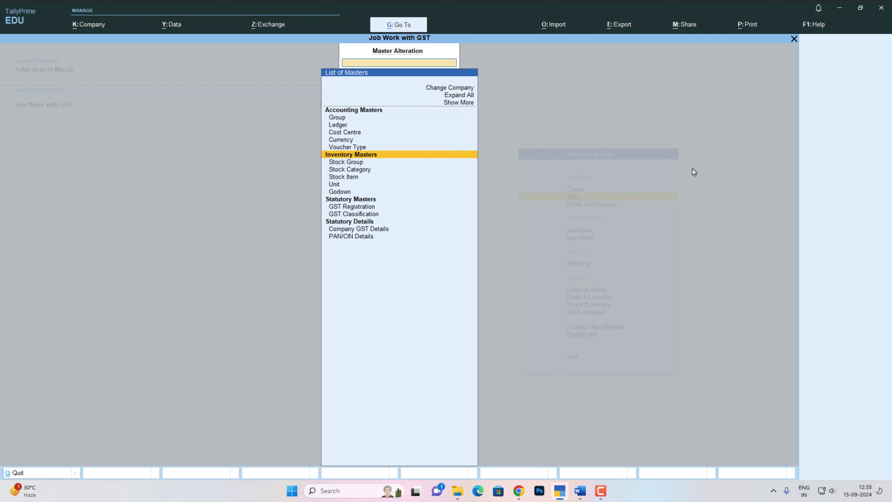
key(Return)
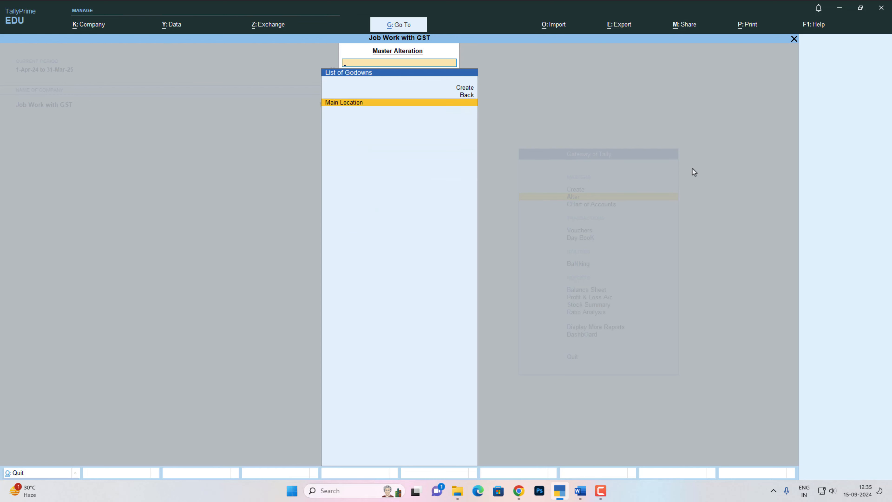
key(Up)
key(Up)
key(Return)
key(c)
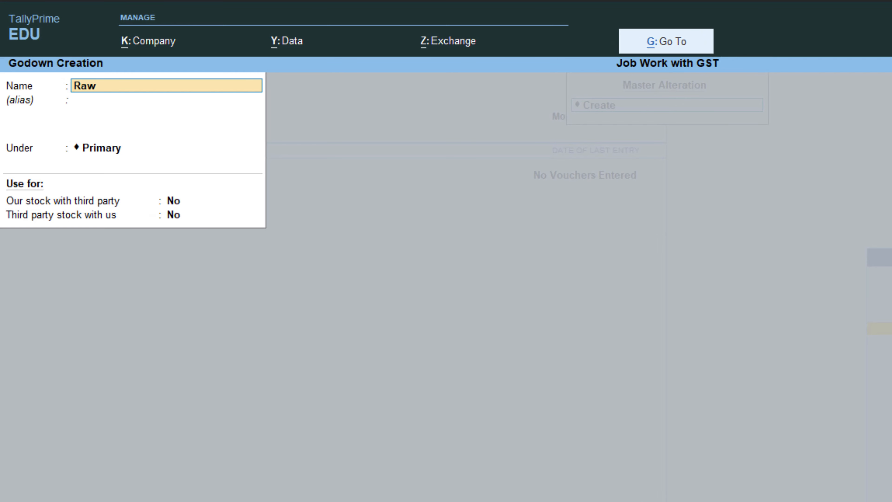
key(Return)
key(Return)
key(Return)
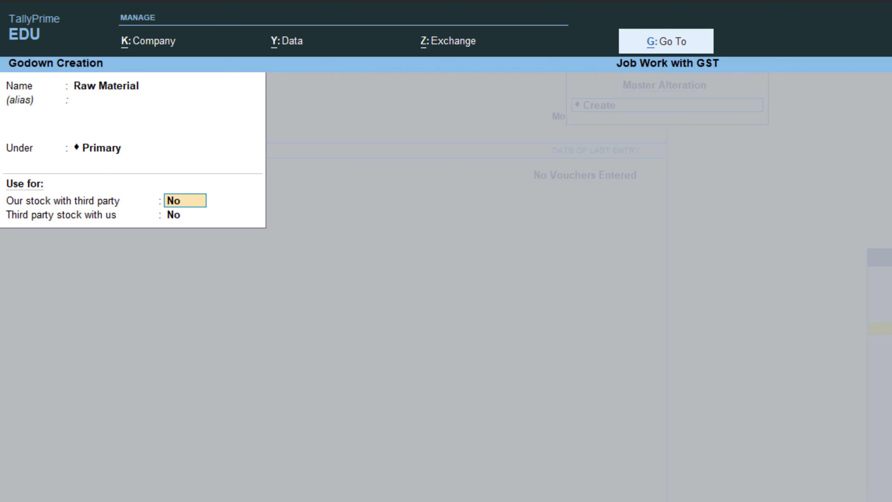
key(Return)
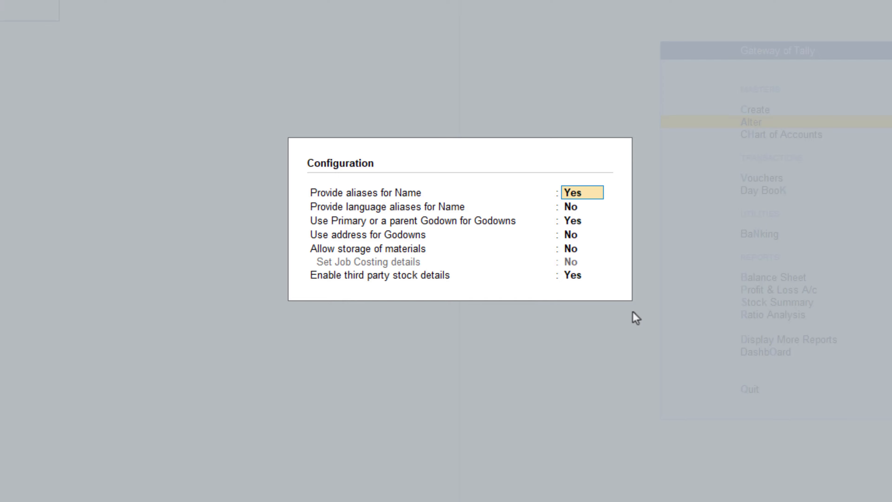
key(Escape)
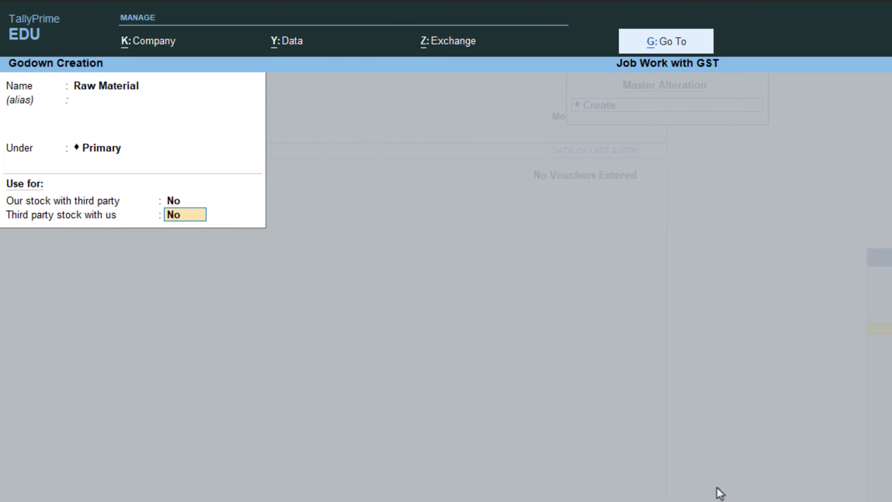
key(Return)
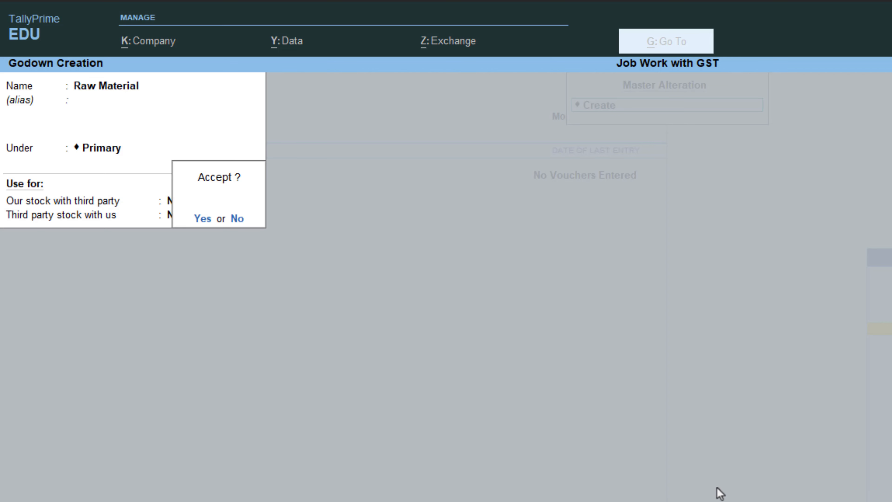
key(Return)
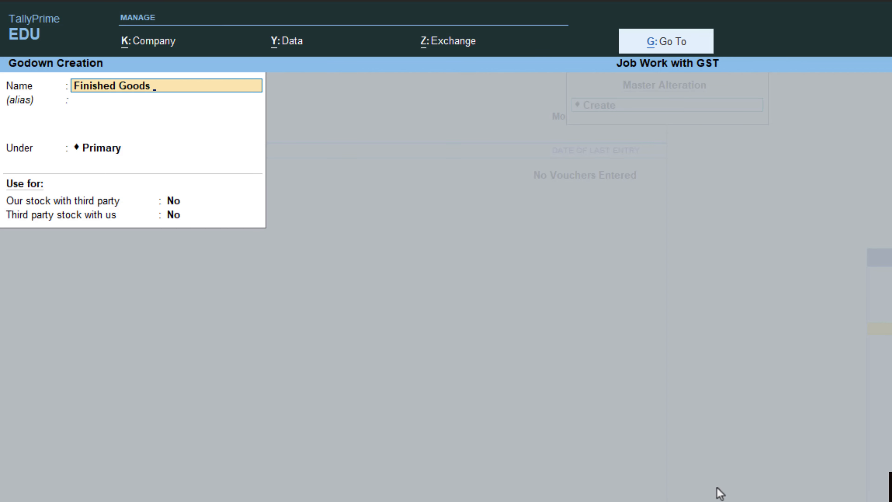
Complete the godown name as Finished Goods Godown and save it under Primary with default third-party stock settings
text(Godown)
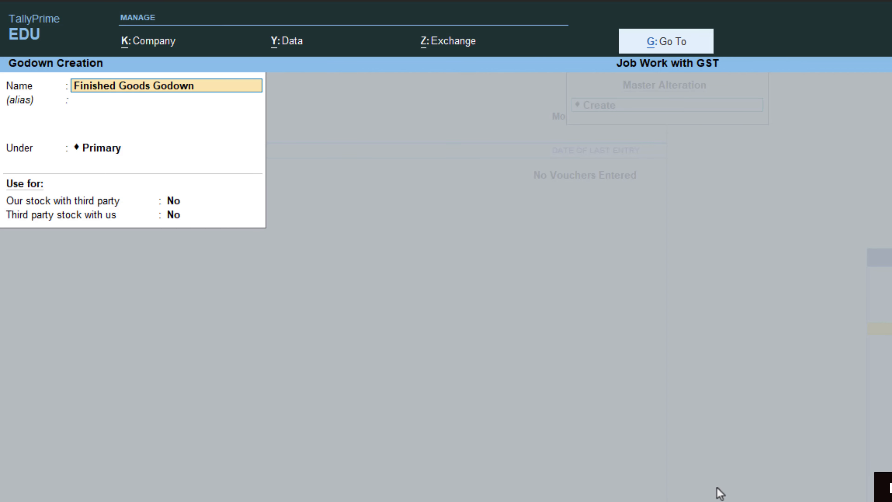
key(Return)
key(Return)
key(Return)
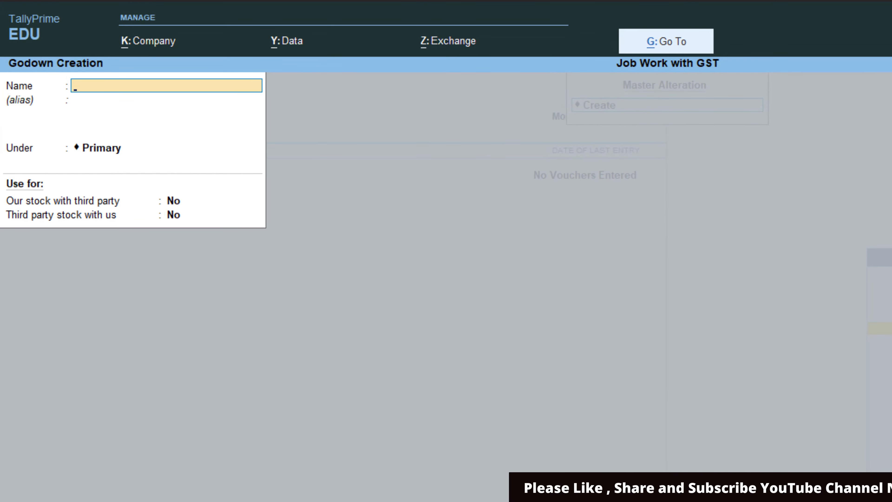
Create a godown named Job Work Godown under Primary, with Our stock with third party set to Yes
text(Job Wor)
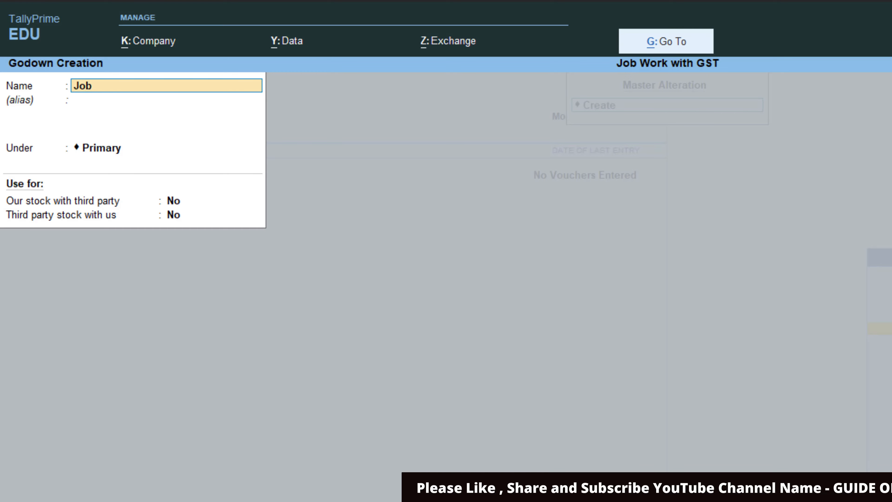
text(k Godown)
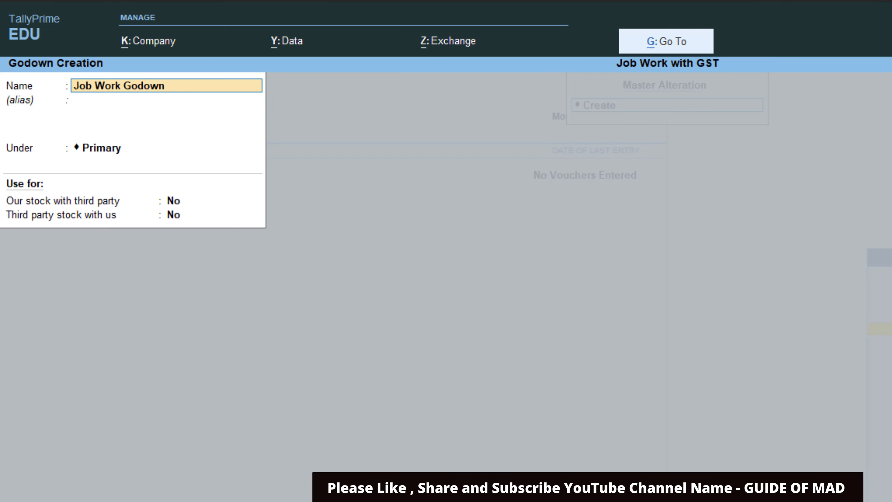
key(Return)
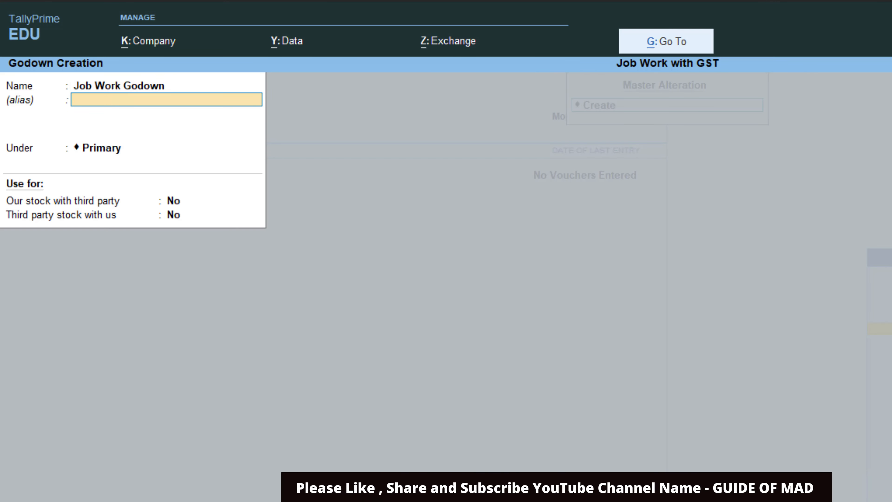
key(Return)
key(Return)
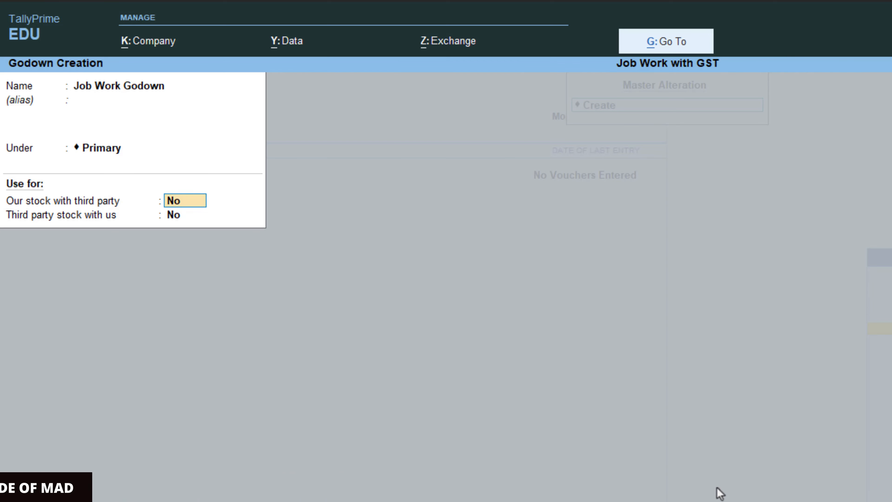
text(y)
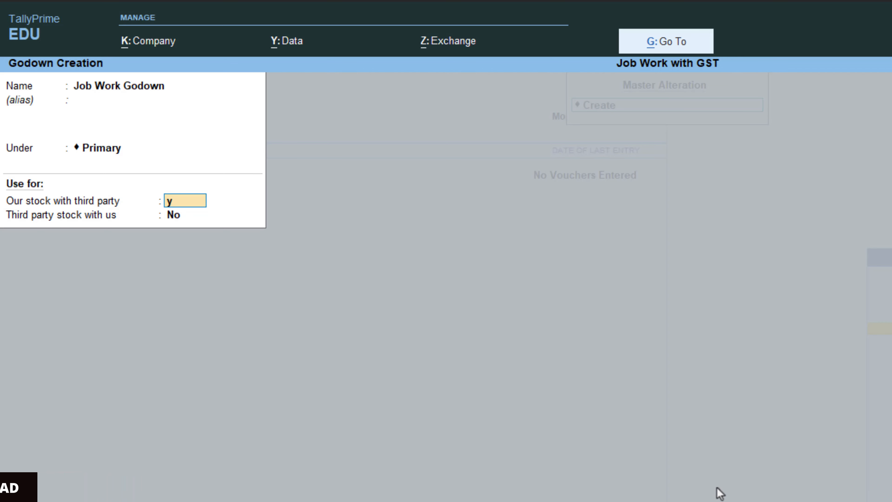
key(Return)
key(Return)
key(y)
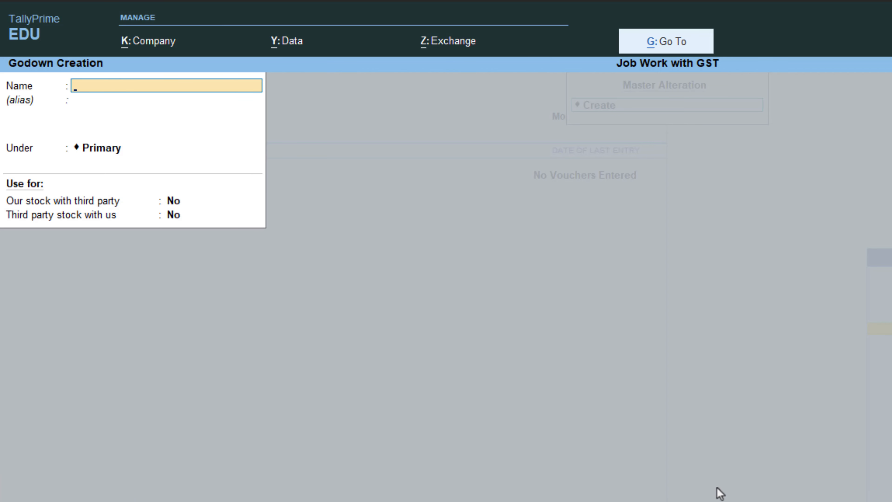
Reopen the Raw Material godown, rename it Raw Material Godown, save it, and leave the godown masters
key(Page_Up)
key(Page_Up)
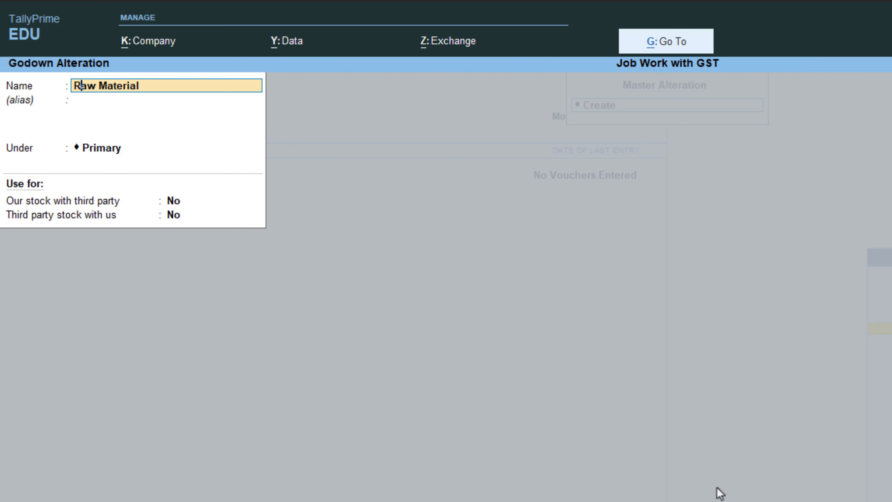
key(Page_Down)
text(Godown)
key(Return)
key(Return)
key(Return)
key(Return)
key(Return)
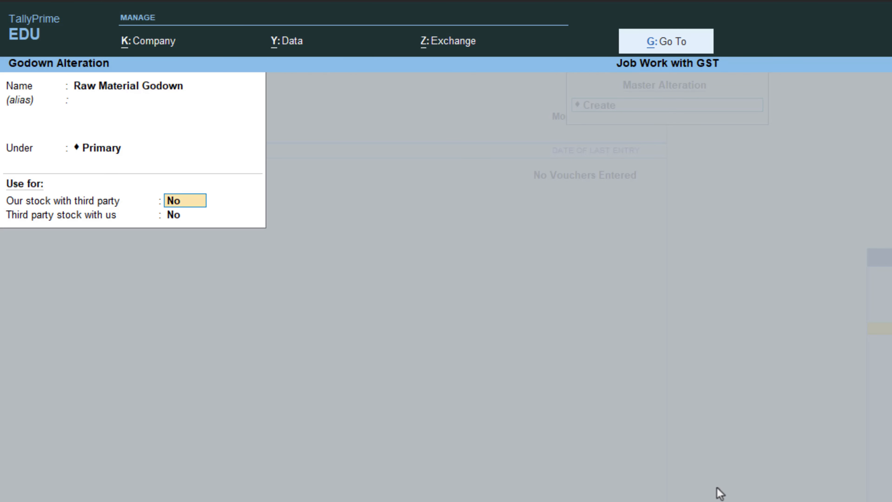
key(y)
key(Escape)
key(y)
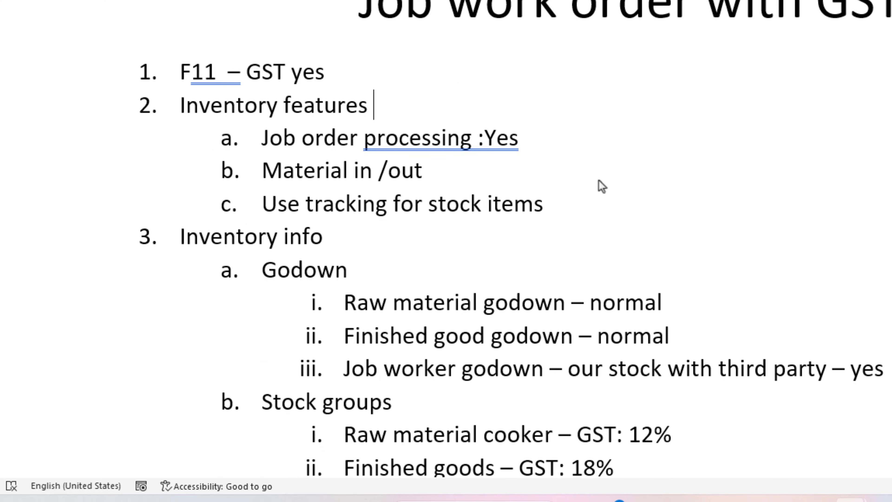
Check the stock groups in the Word notes and start a Raw Material Cooker stock group under Primary, with quantities added set to Yes
scroll(597, 183, down, 3)
scroll(598, 180, down, 2)
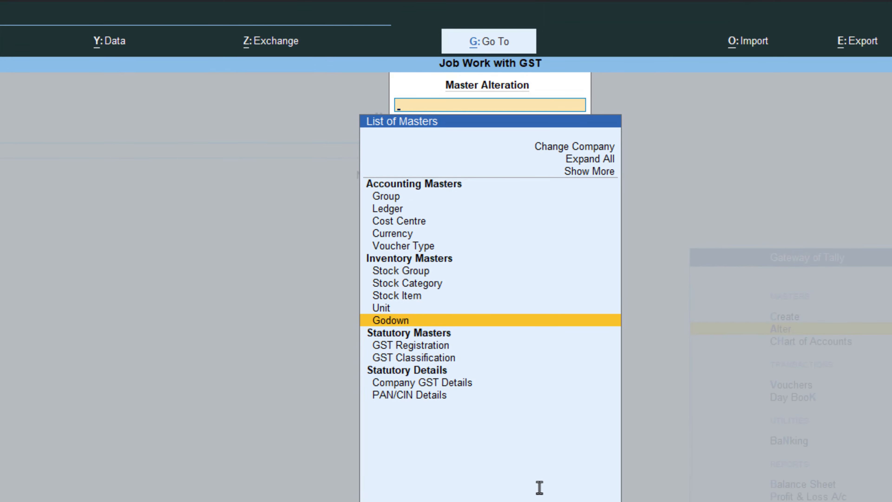
key(Up)
key(Up)
key(Up)
key(Up)
key(Return)
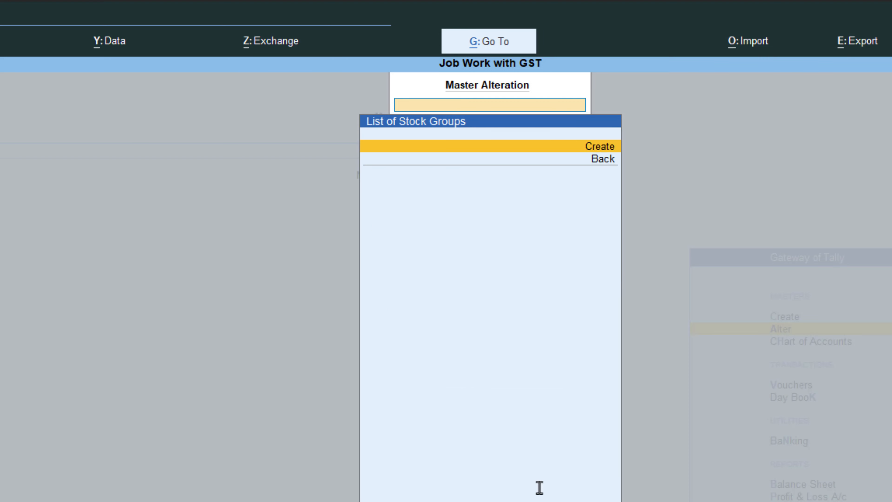
key(Return)
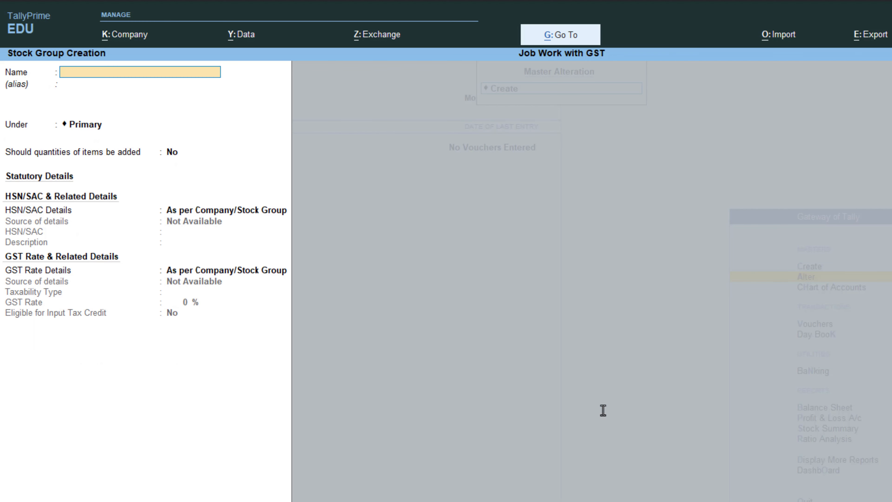
text(Raw Material Cooker)
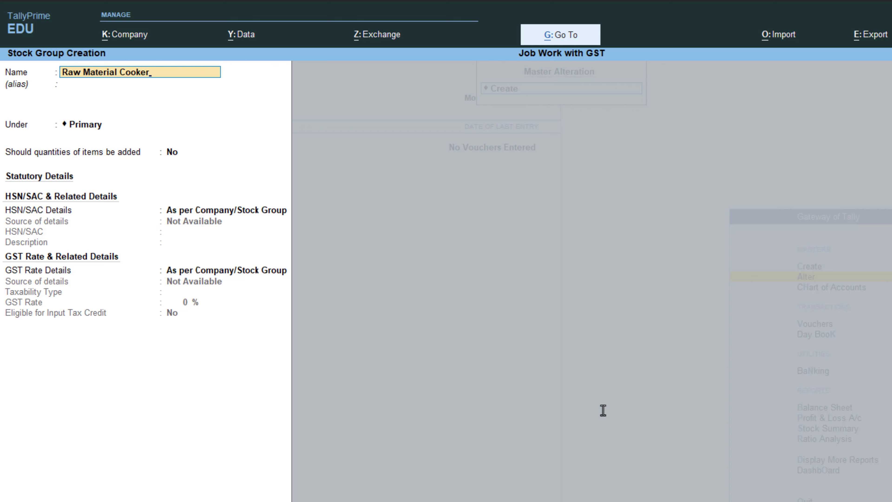
key(Return)
key(Return)
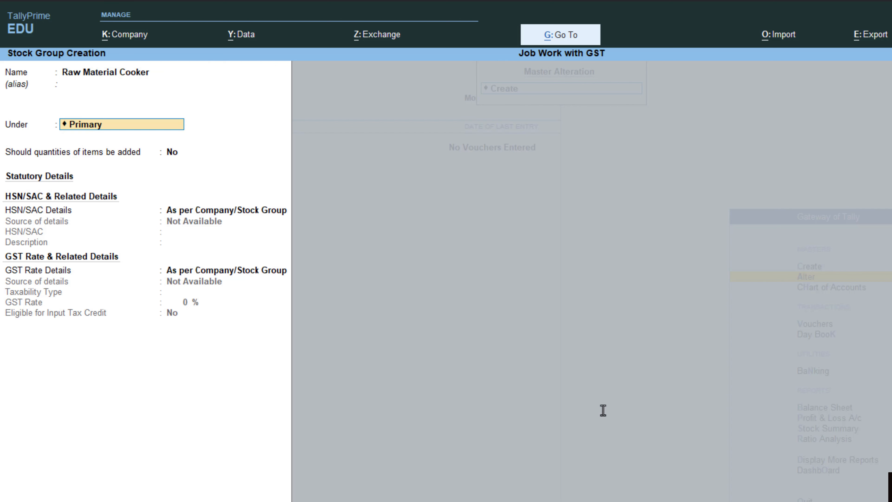
key(Return)
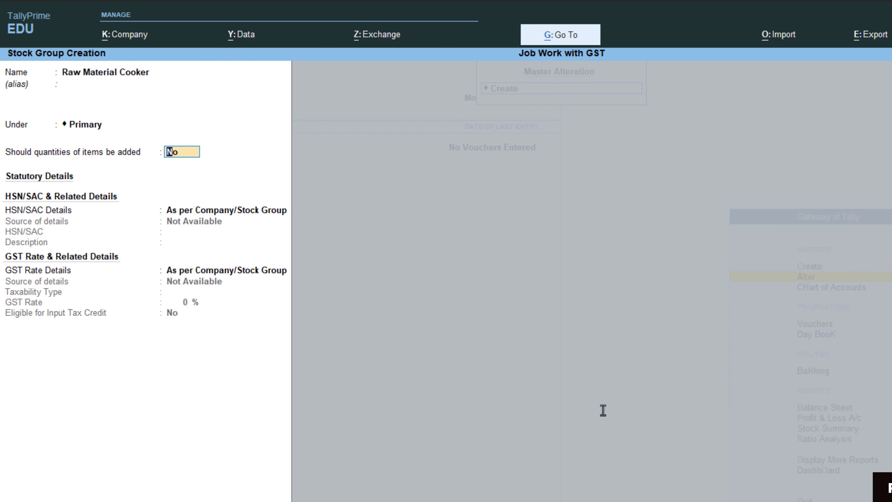
key(Return)
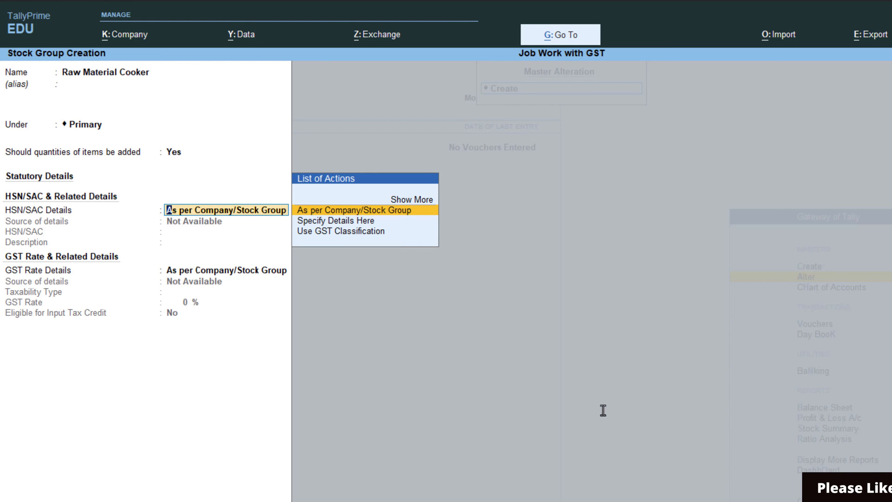
Set the Raw Material Cooker group's HSN/SAC details to Specify Details Here with HSN/SAC 45457 and a blank description
key(Down)
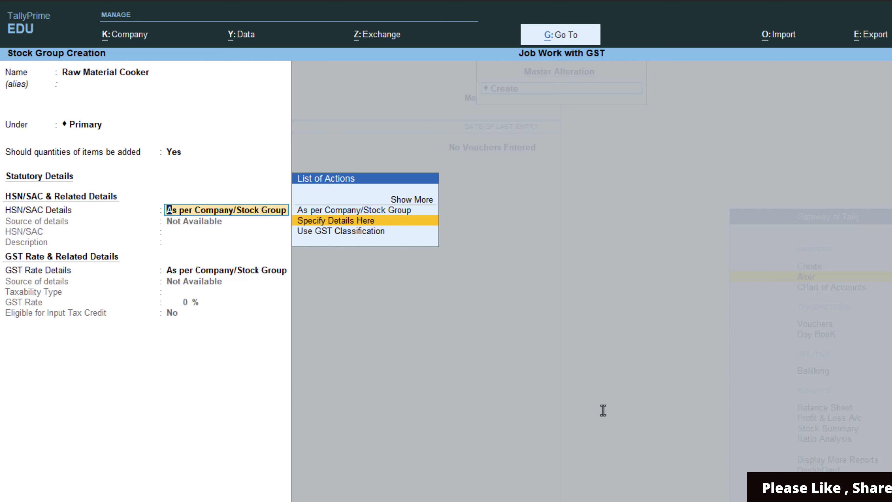
key(Return)
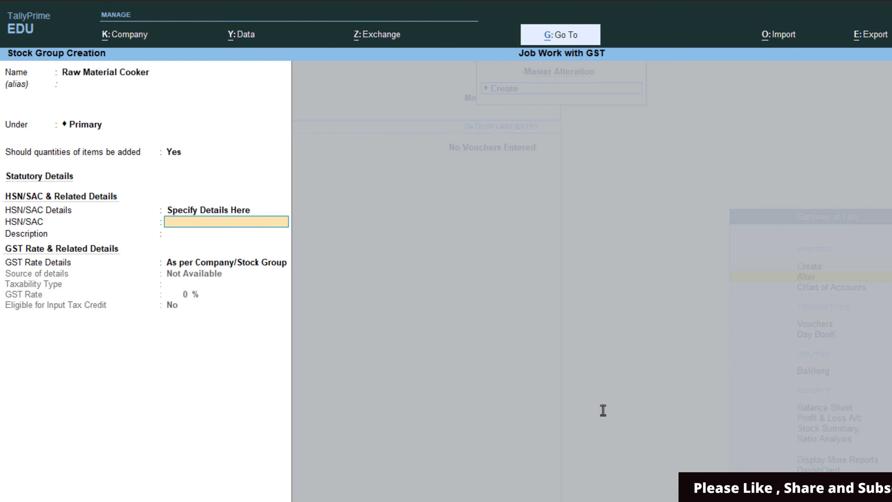
text(45457)
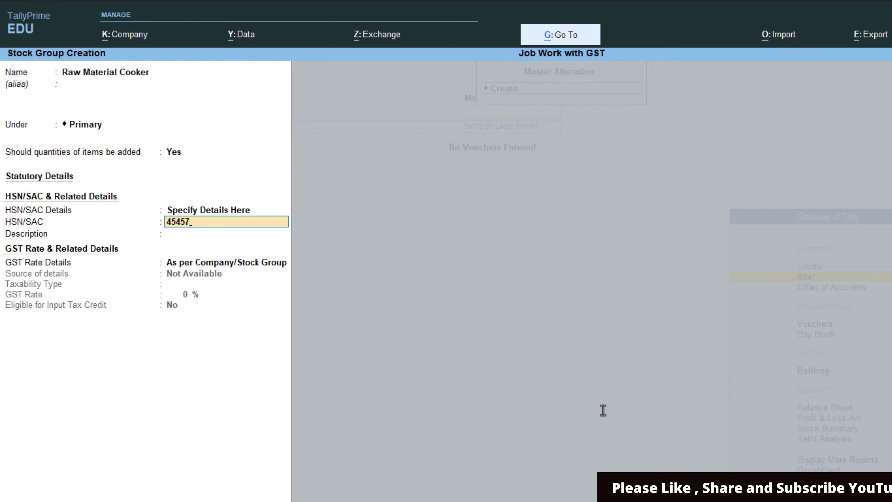
key(Return)
key(Return)
Specify Raw Material Cooker's GST rate details as Taxable at 12%, the rate given in the Word notes, and save the stock group
key(Down)
key(Return)
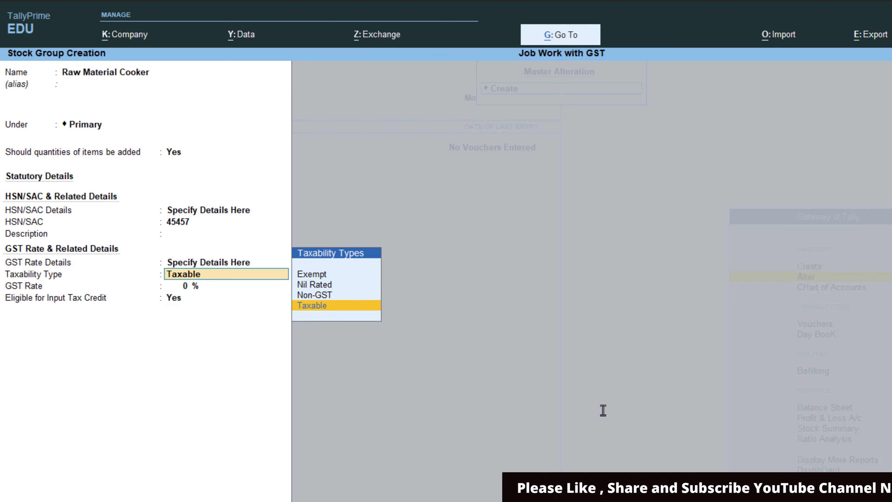
key(Return)
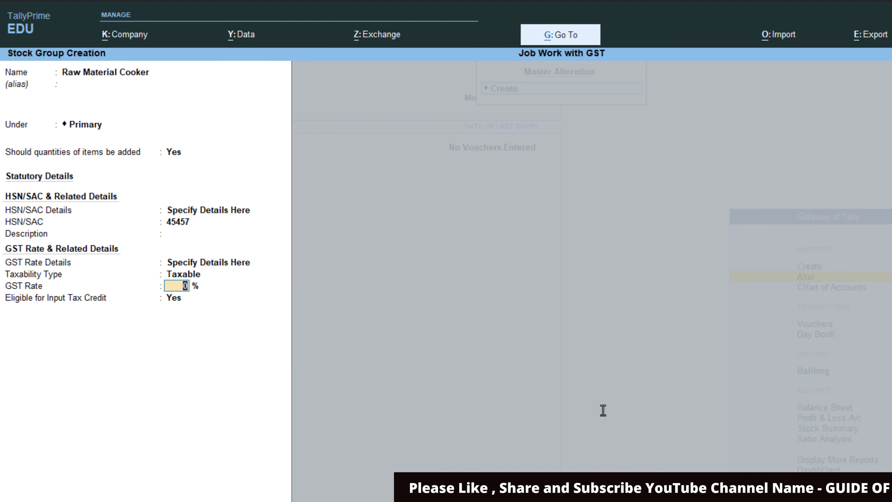
key(alt+Tab)
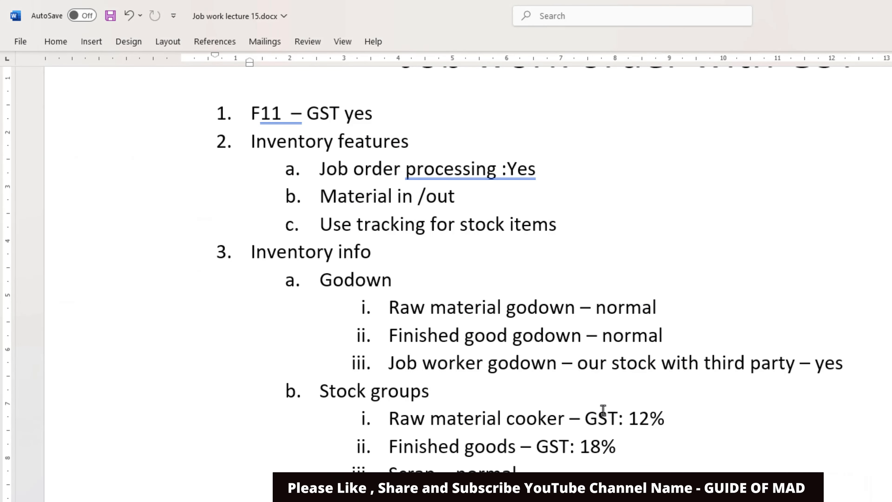
key(alt+Tab)
text(12)
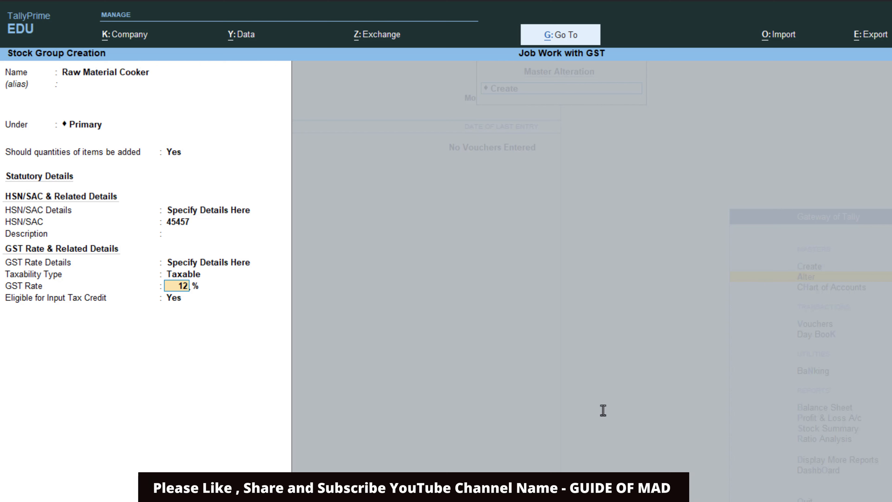
key(Return)
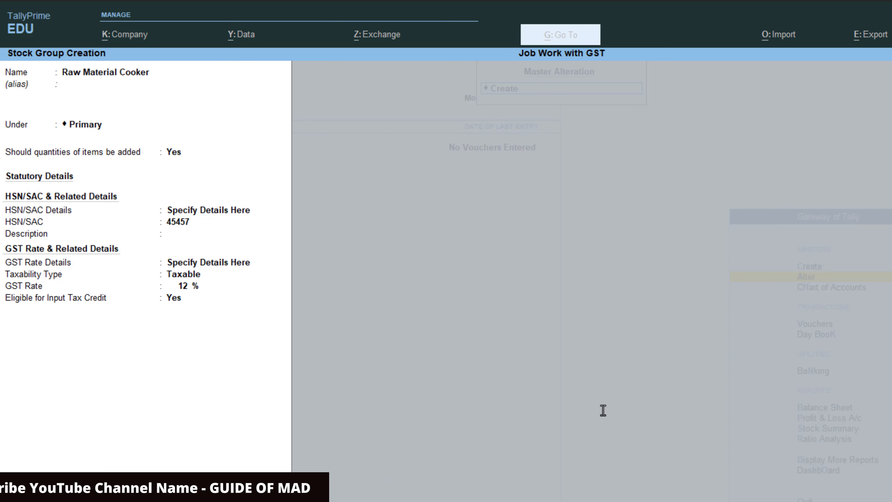
key(Return)
Check the Word notes and start a Finished Goods stock group under Primary, with quantities of items added set to Yes
key(alt+Tab)
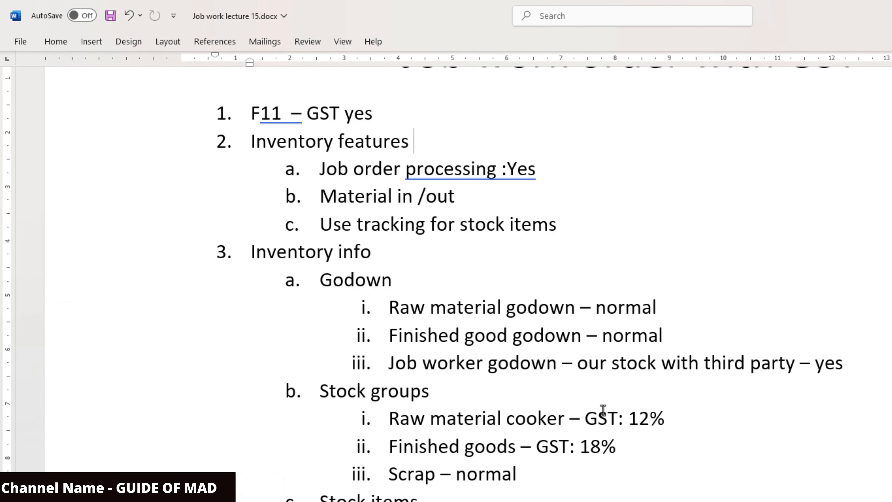
key(alt+Tab)
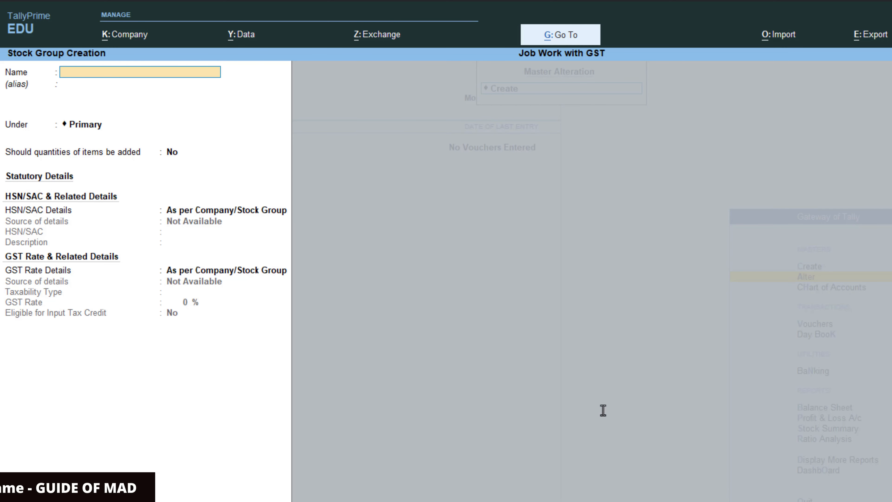
text(Fin)
text(ished Go)
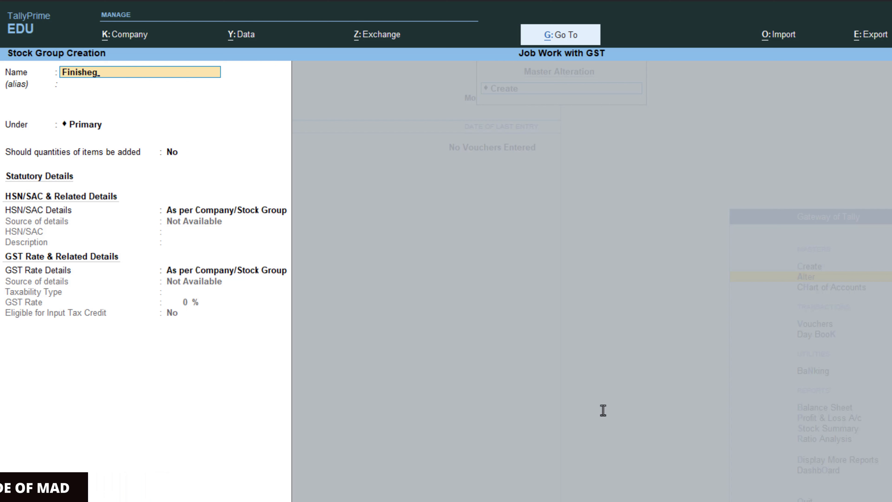
text(ods)
key(Return)
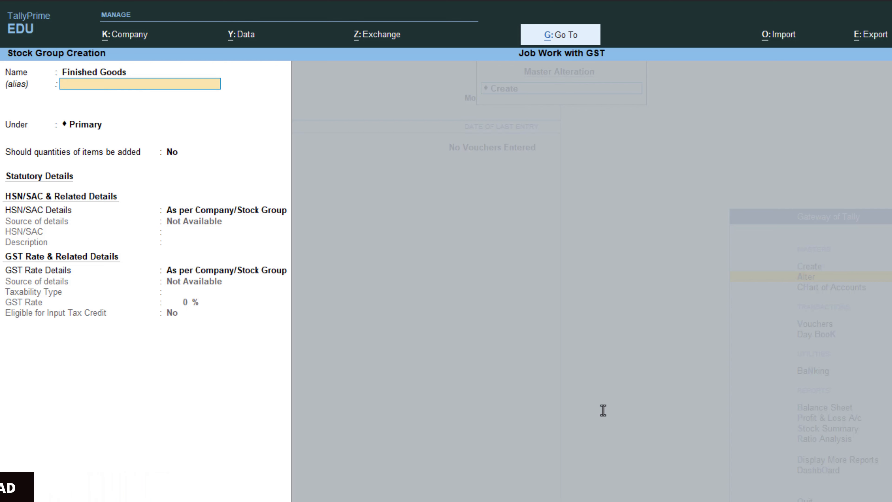
key(Return)
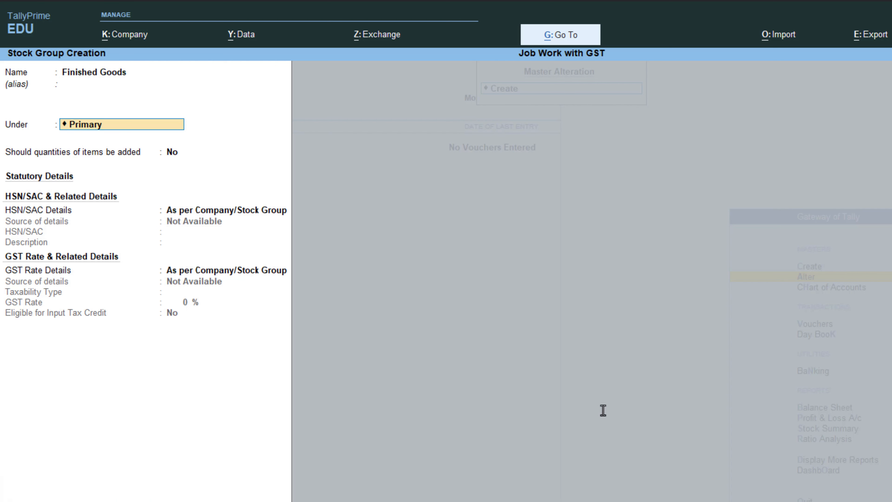
key(Return)
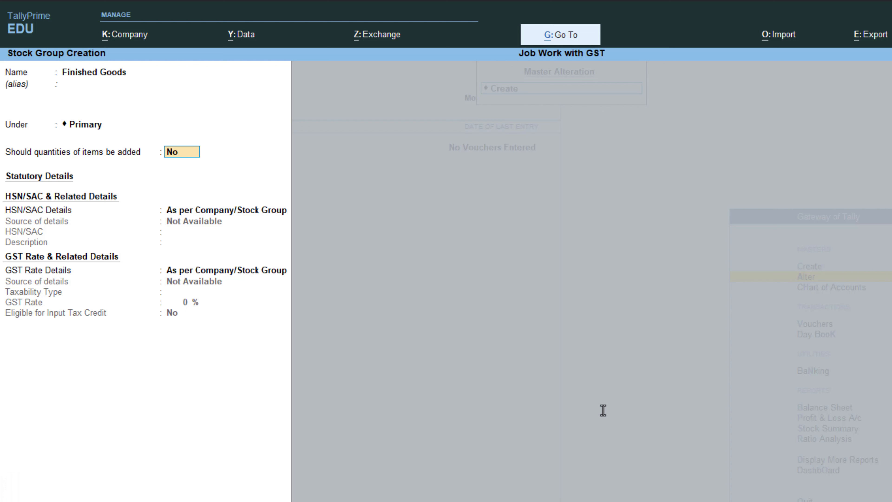
key(y)
key(Return)
Set the Finished Goods group's HSN/SAC details to Specify Details Here with HSN/SAC 42454 and a blank description
key(Down)
key(Return)
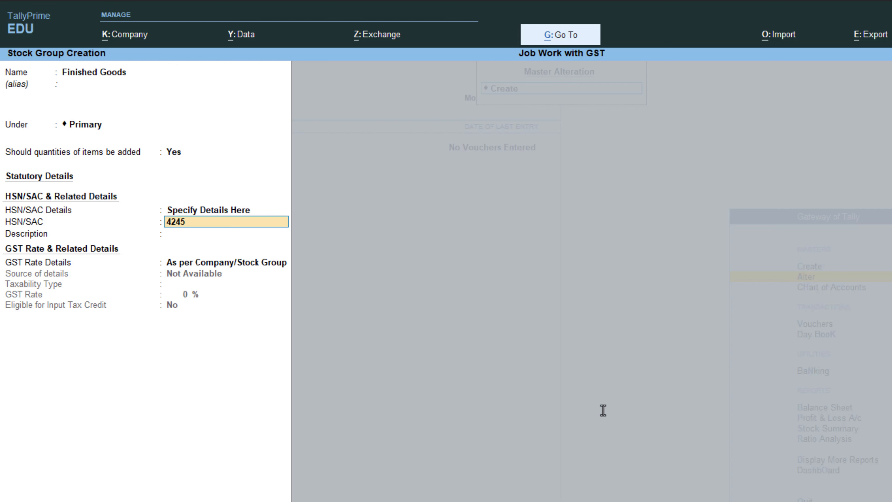
key(Return)
key(Return)
Specify Finished Goods' GST rate details as Taxable at 18%, the rate given in the Word notes, and save the stock group
key(Down)
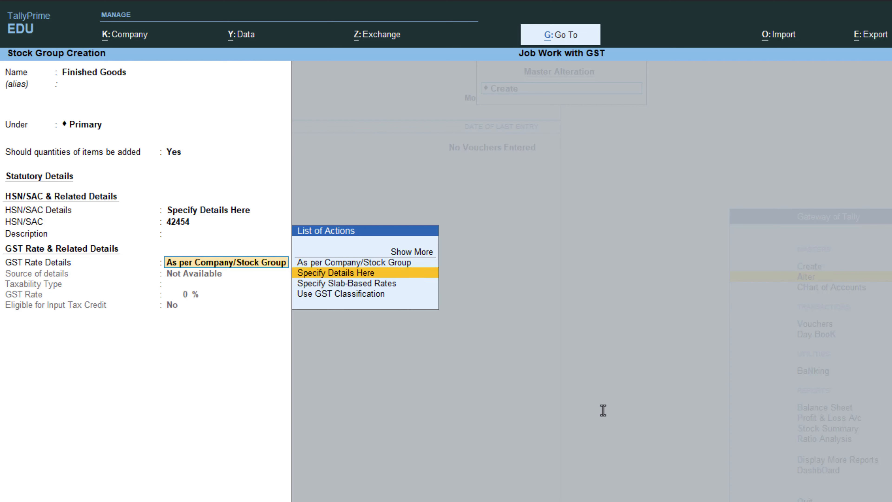
key(Return)
key(Return)
key(alt+Tab)
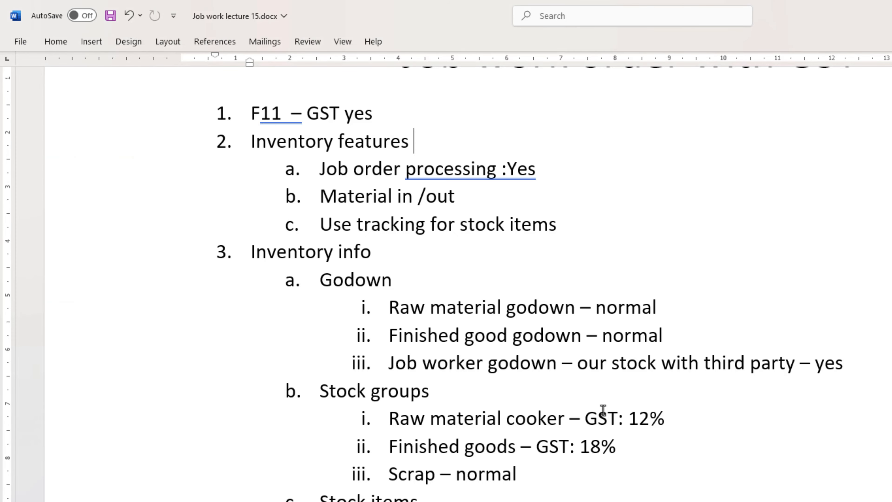
key(alt+Tab)
text(1)
key(Return)
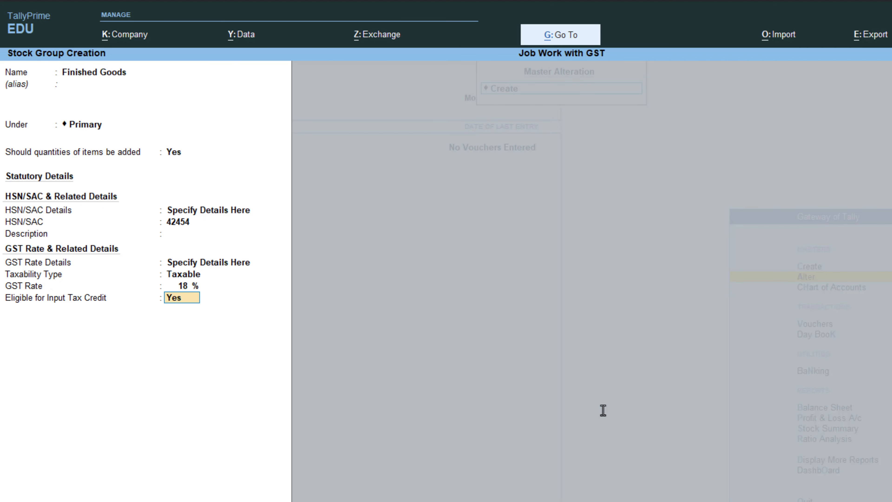
key(Return)
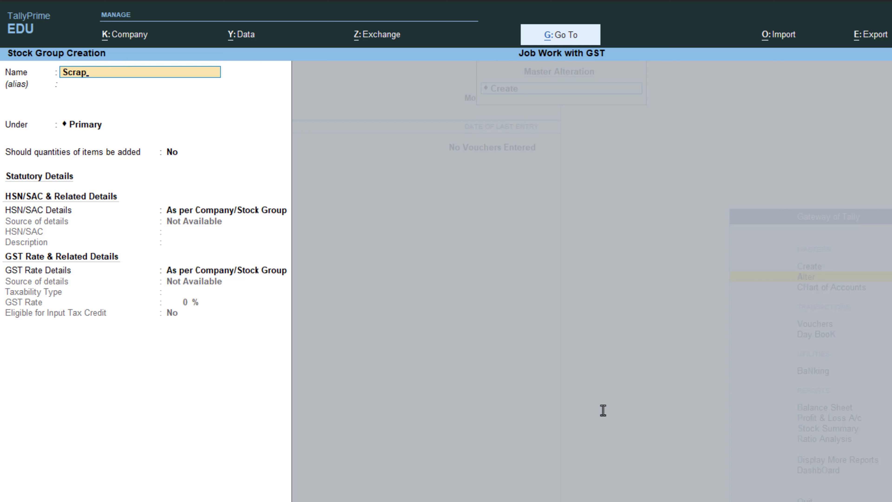
Create the Scrap stock group under Primary with quantities of items added set to Yes and HSN/SAC and GST rate details As per Company/Stock Group
key(Return)
key(Return)
key(Return)
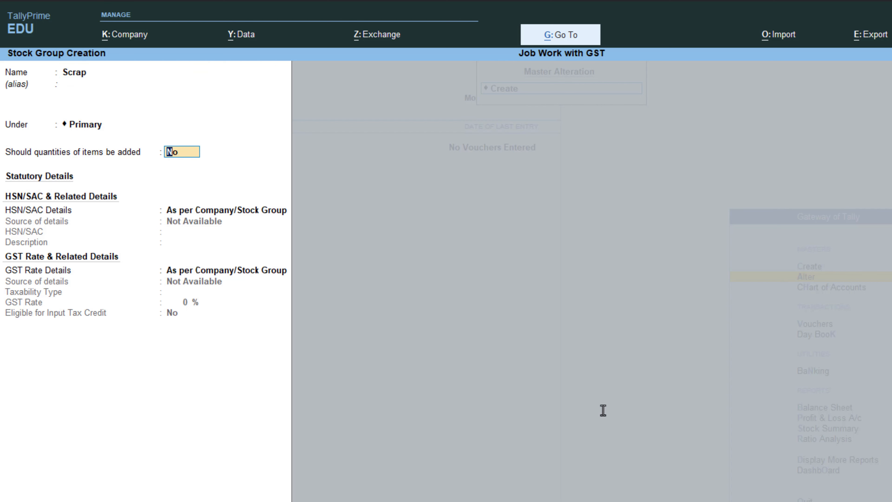
key(y)
key(Return)
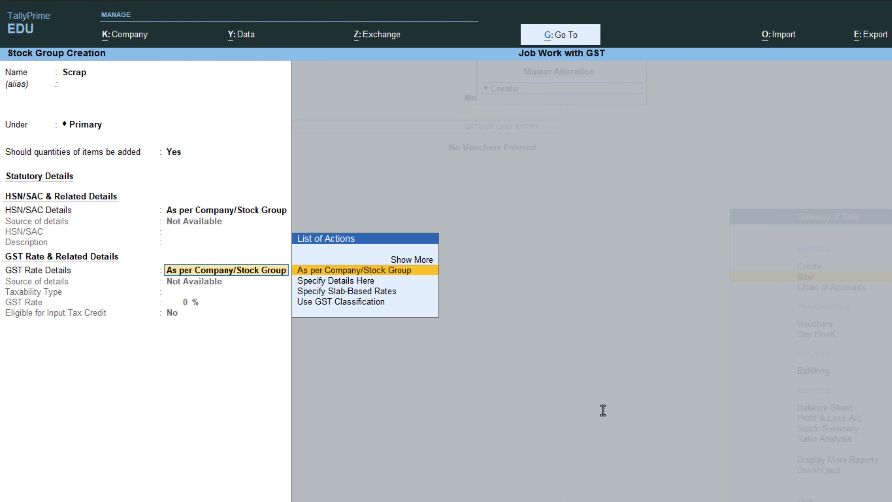
key(Return)
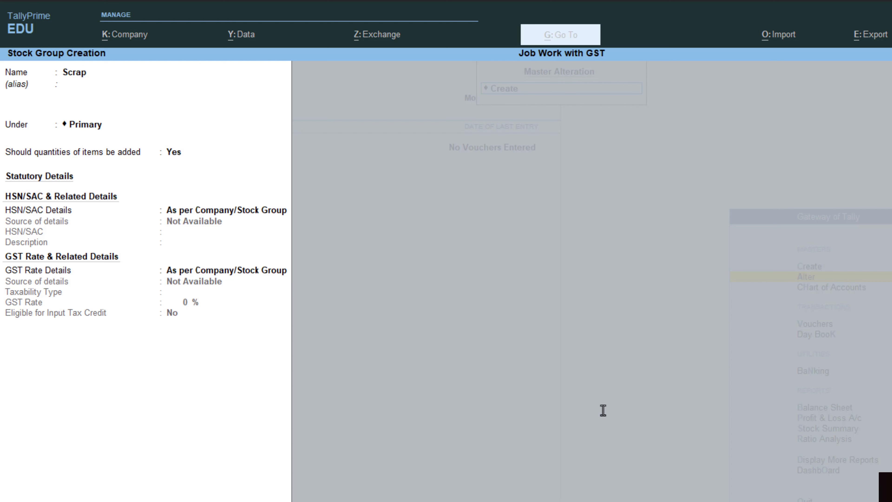
key(ctrl+a)
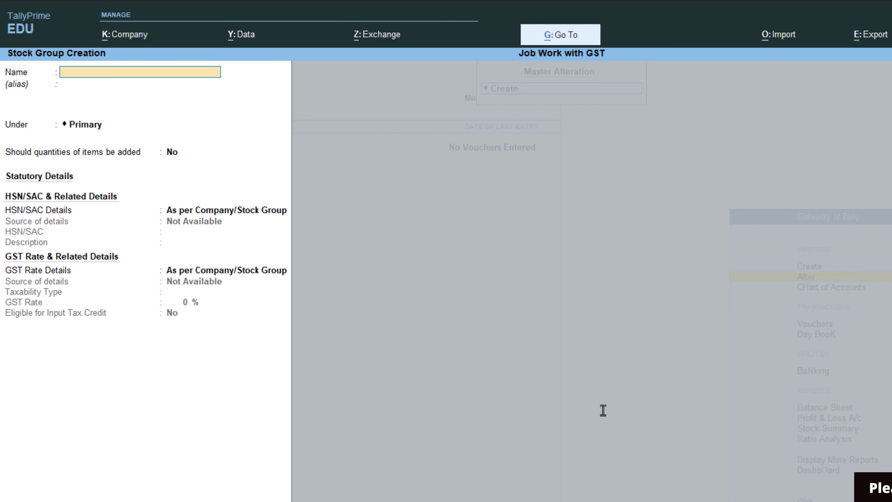
key(Escape)
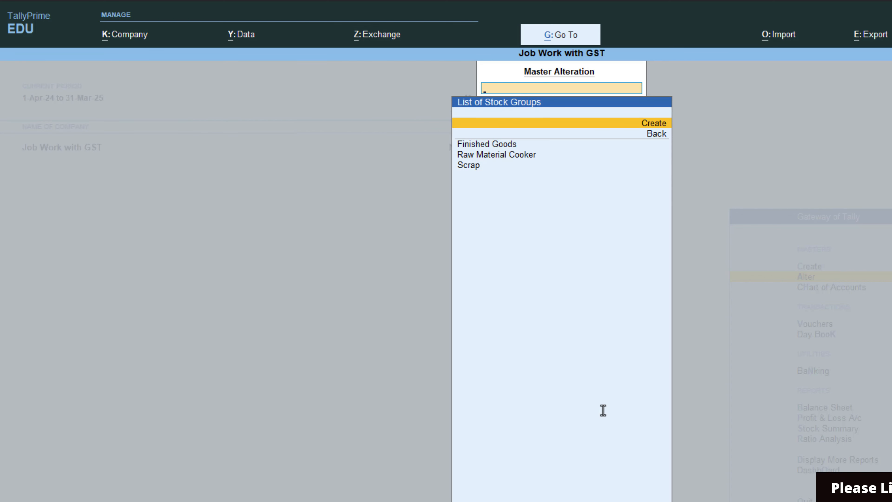
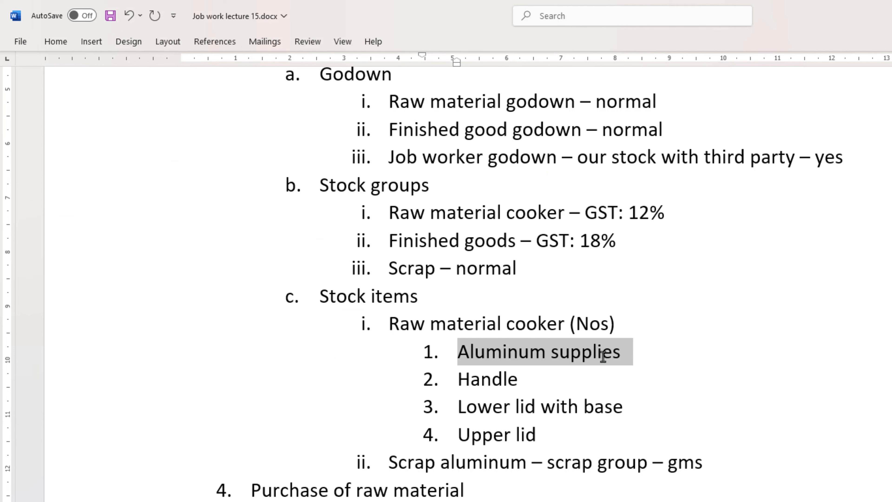
Switch to TallyPrime, leave the blank stock item form, and open the Scrap Alumunium stock item for alteration
click(596, 399)
key(alt+Tab)
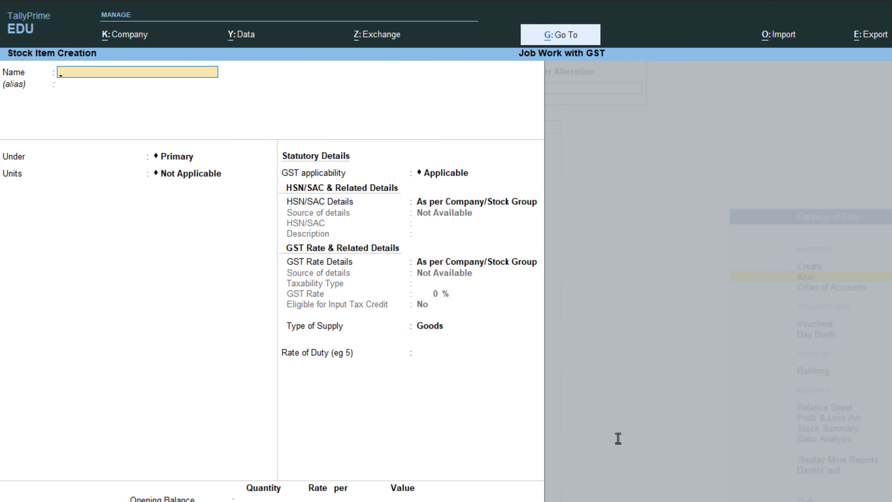
key(Escape)
key(Return)
key(Down)
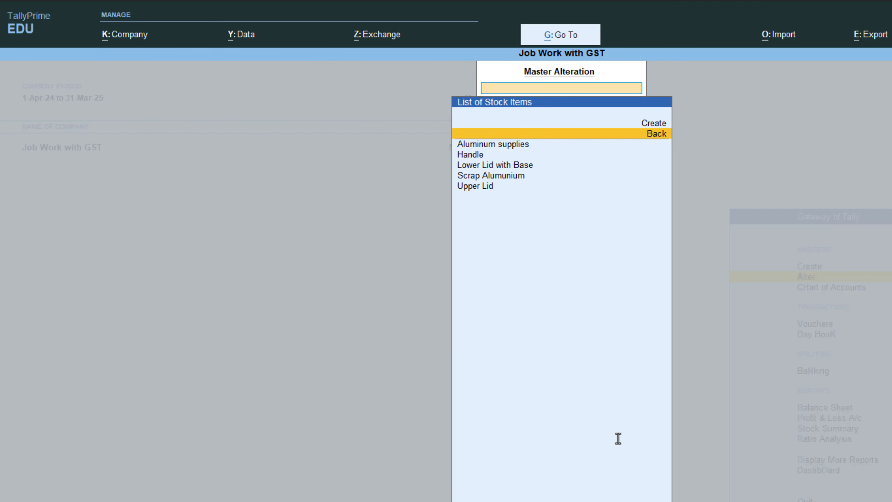
key(Down)
key(Down)
key(Down)
key(Down)
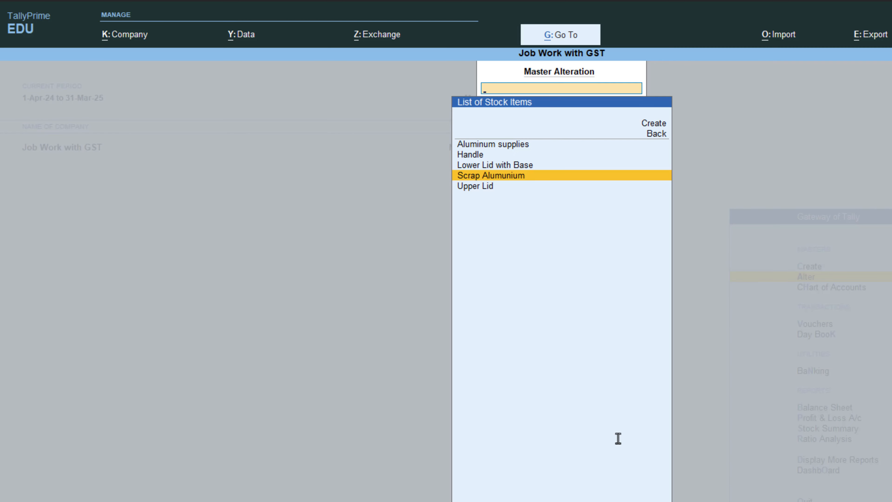
key(Return)
Start a new unit of measure for Scrap Alumunium with the symbol gms, as given in the Word notes
key(Return)
key(Return)
key(Return)
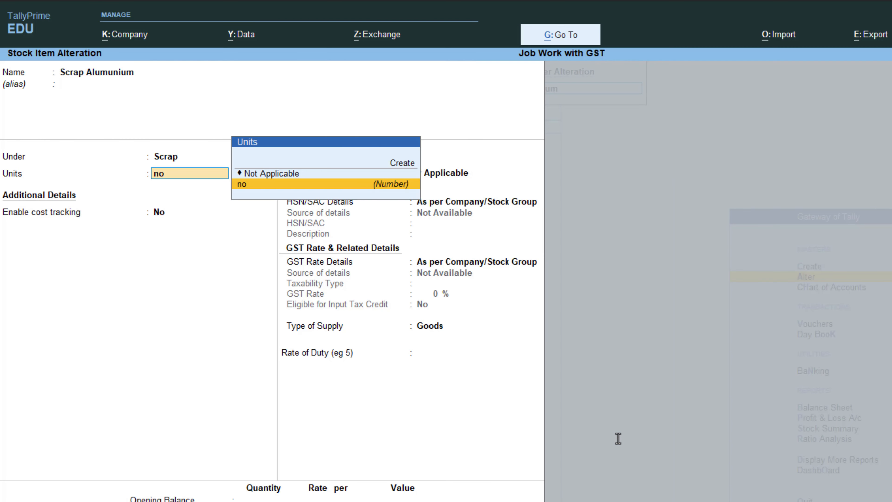
key(Up)
key(Up)
key(Return)
key(alt+Tab)
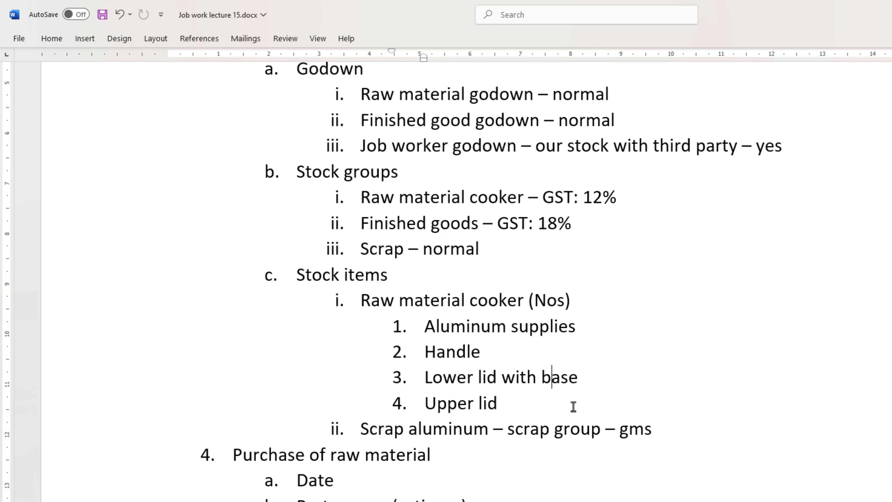
key(alt+Tab)
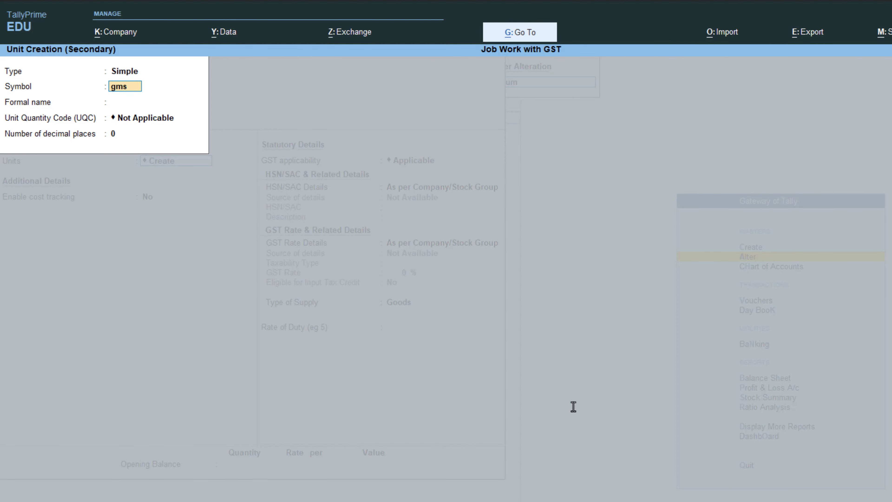
Set the gms unit's UQC to GMS-GRAMMES with 0 decimal places, then save the unit and the Scrap Alumunium item
key(Return)
key(Return)
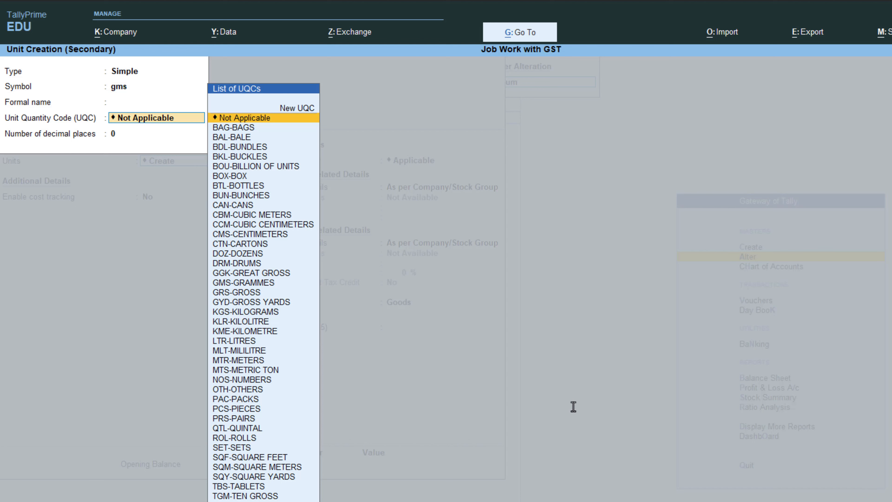
text(gm)
key(Return)
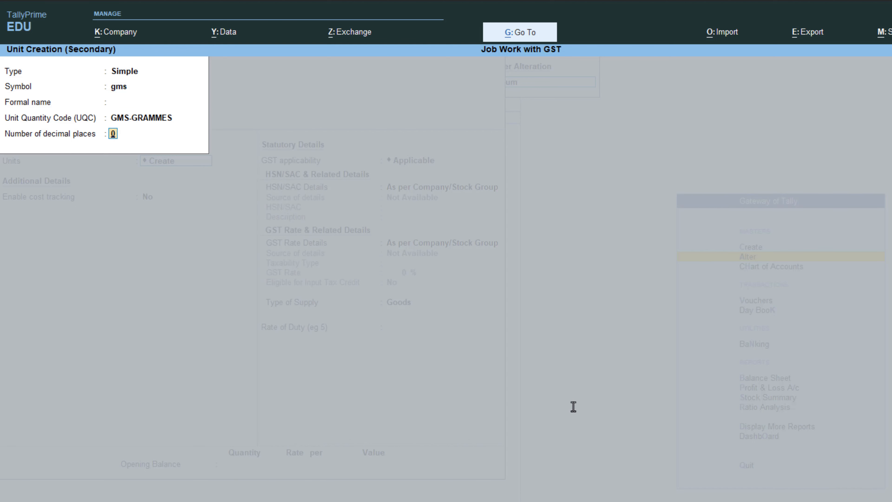
key(BackSpace)
key(Return)
key(Return)
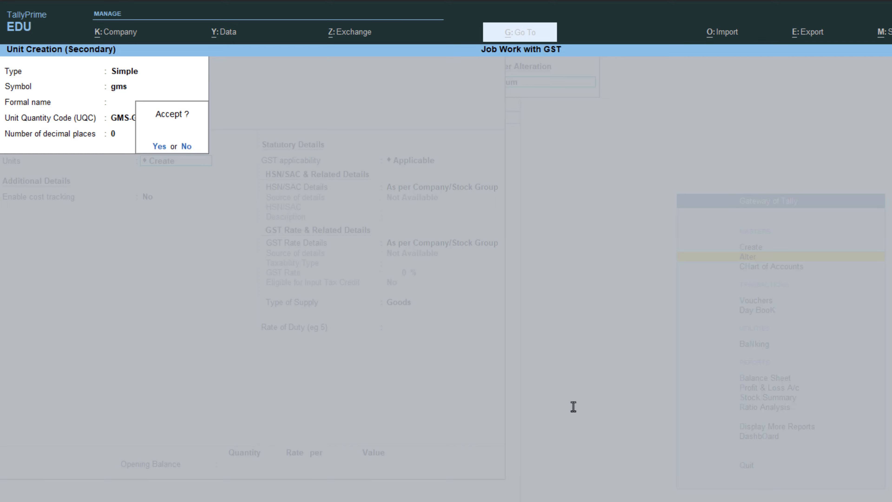
key(Return)
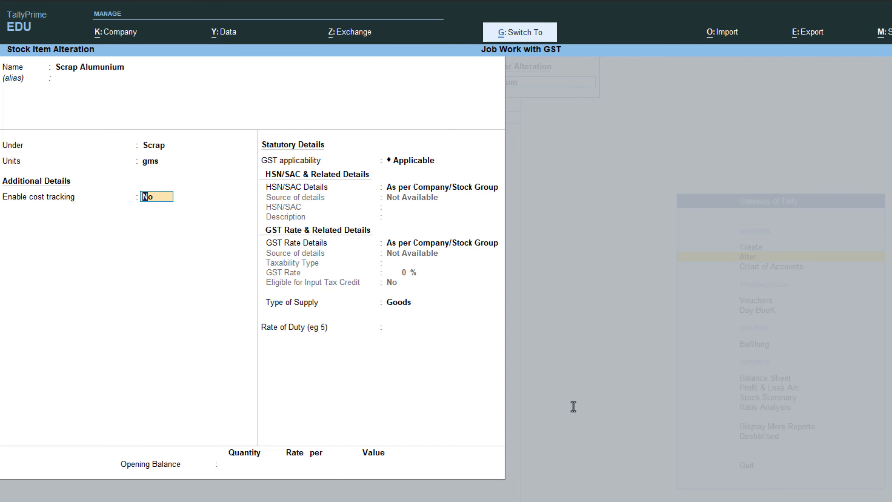
key(ctrl+a)
key(BackSpace)
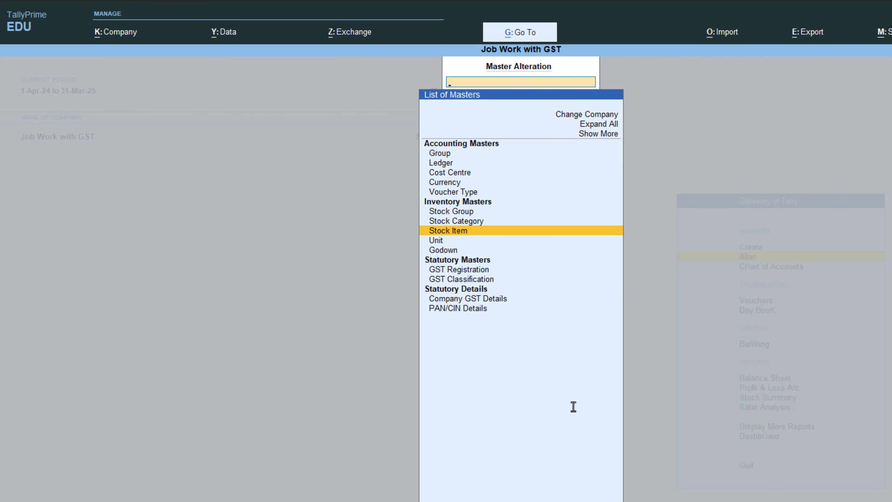
Check the raw material purchase section of the Word notes and open voucher entry in TallyPrime
key(Return)
key(alt+Tab)
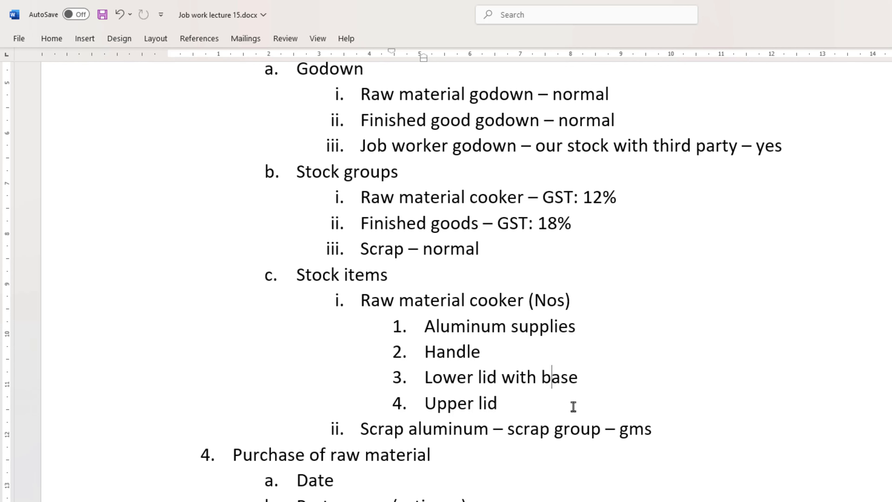
scroll(573, 406, down, 5)
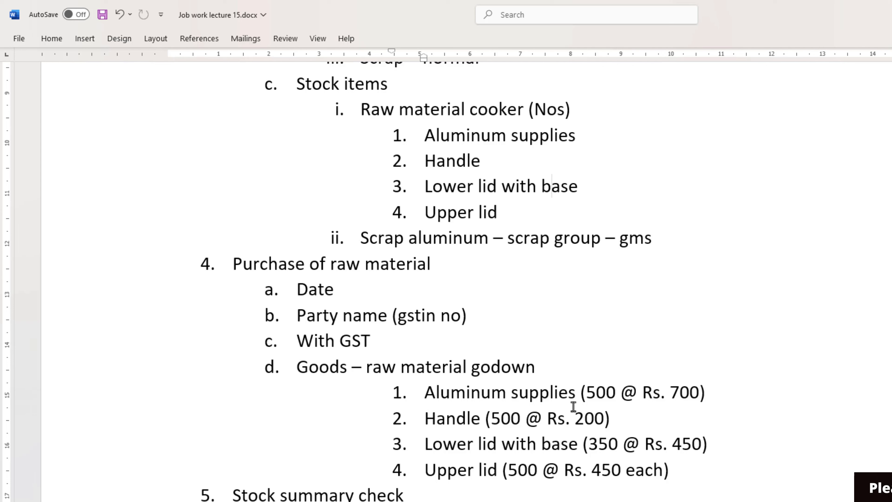
key(alt+Tab)
key(Escape)
key(Escape)
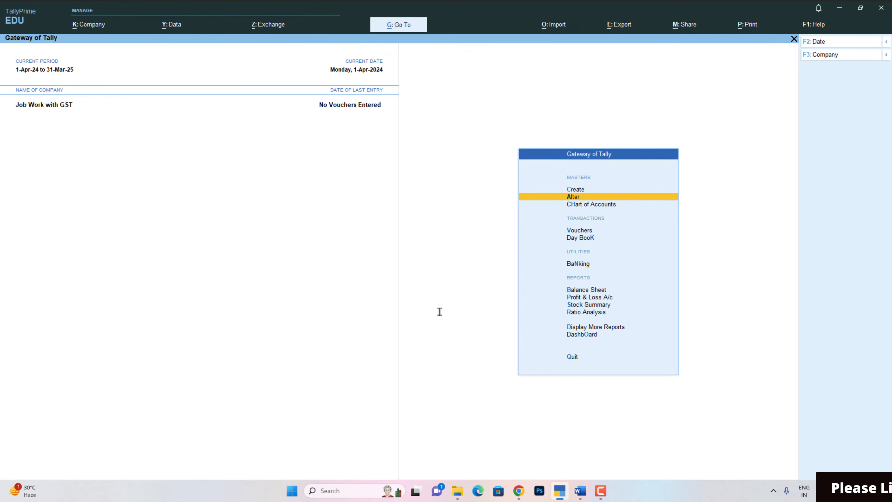
key(Down)
key(Down)
key(Return)
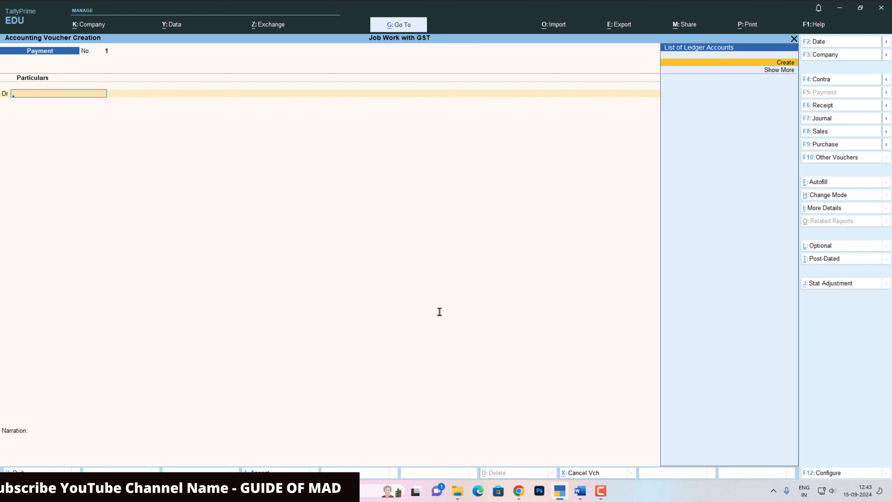
Review the raw material purchase requirements in the Word notes and change the voucher type to Purchase
key(alt)
key(alt+Tab)
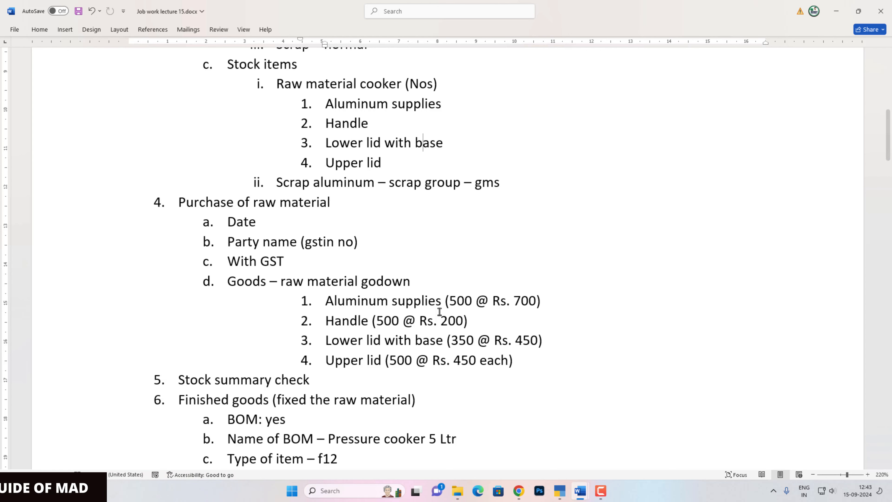
scroll(439, 311, down, 1)
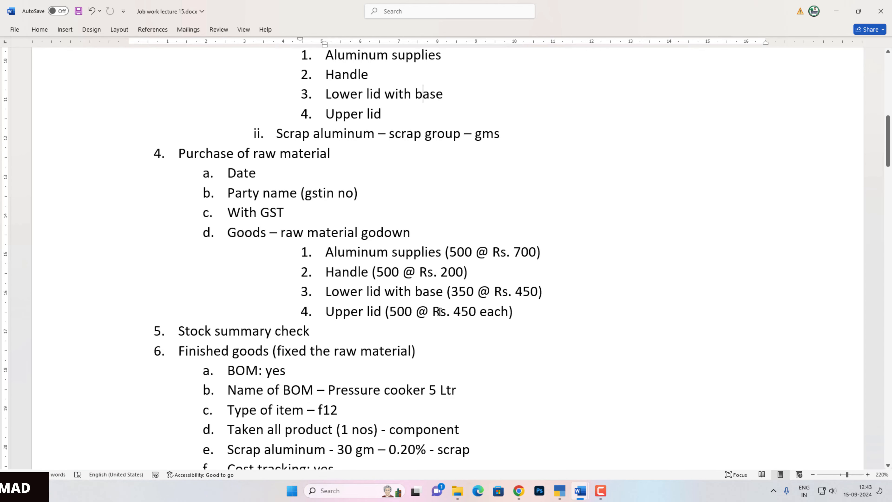
scroll(439, 312, up, 1)
key(alt+Tab)
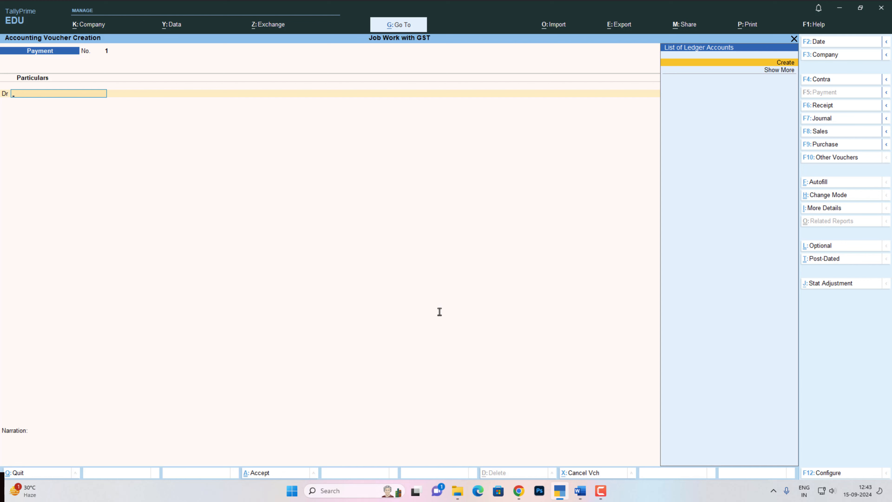
click(813, 150)
key(alt+Tab)
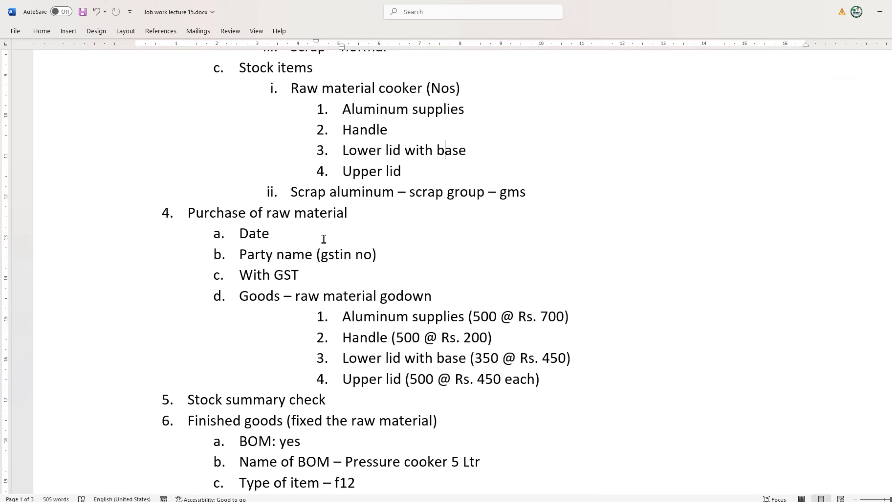
key(alt+Tab)
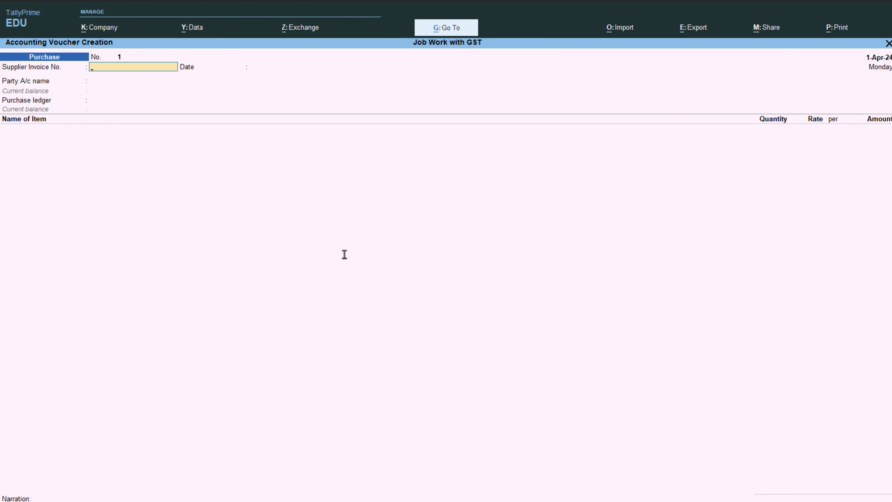
Set the purchase voucher's date to 1.7 and its supplier invoice number to inV/001, accepting the default invoice date
key(F2)
text(1.7)
key(Return)
key(alt+Tab)
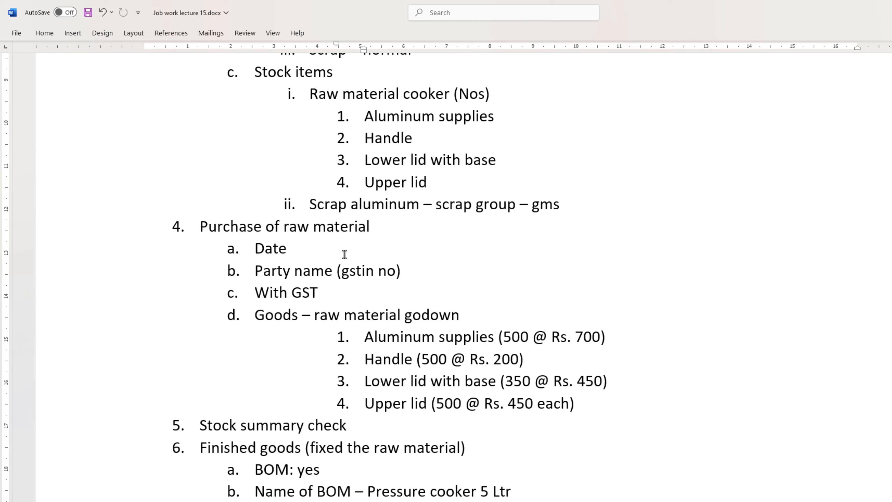
key(alt+Tab)
text(i)
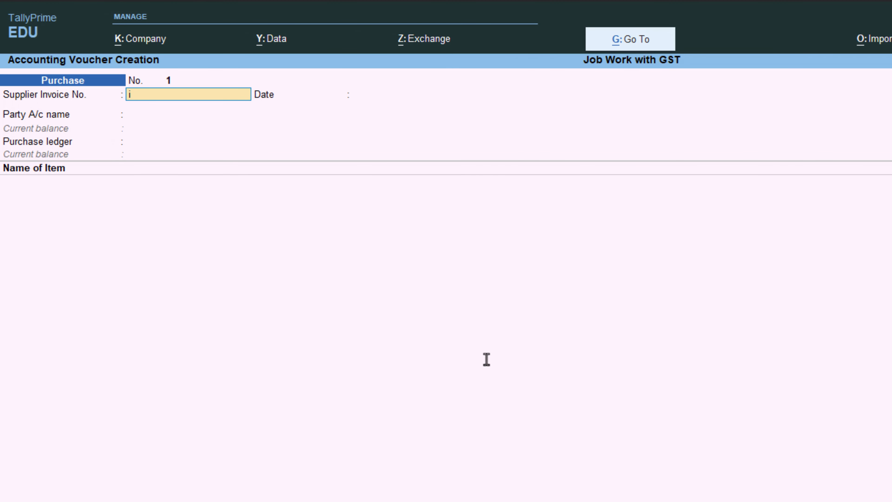
text(nV/001)
key(Return)
key(Return)
Check the purchase notes in Word, and in TallyPrime start a supplier ledger with the party's name under Sundry Creditors
key(alt+Tab)
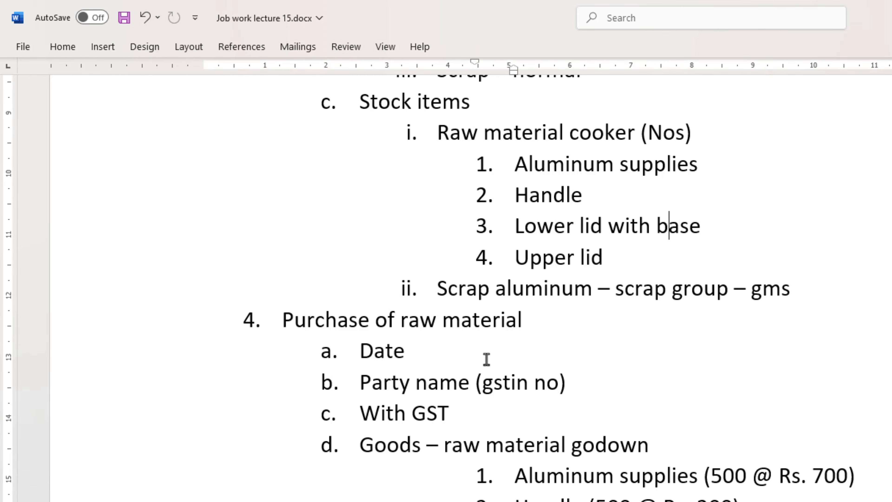
key(alt+Tab)
key(alt+c)
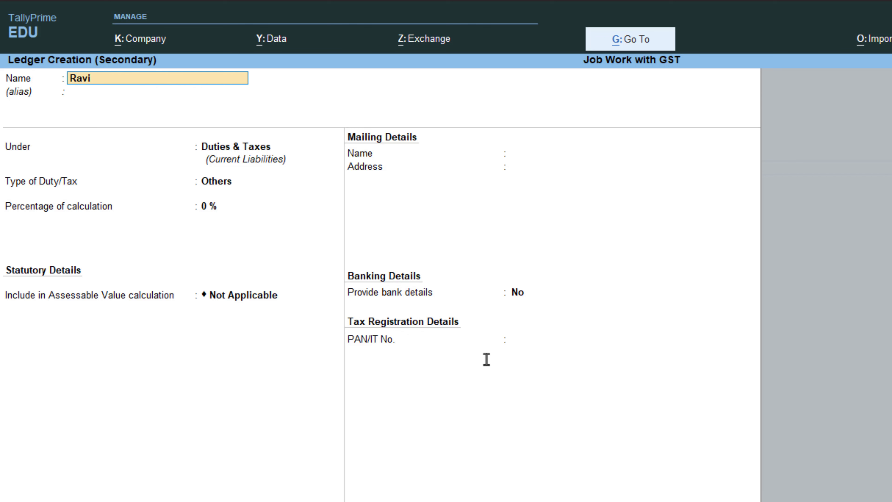
key(Return)
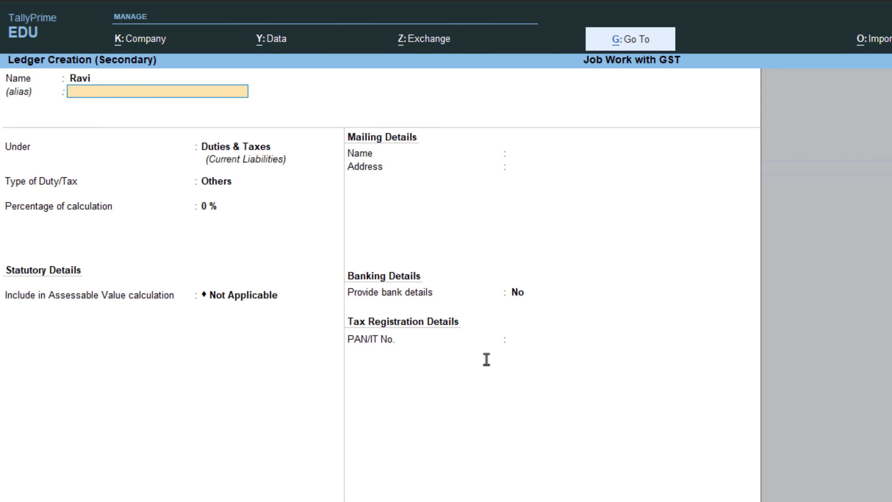
key(Return)
text(S)
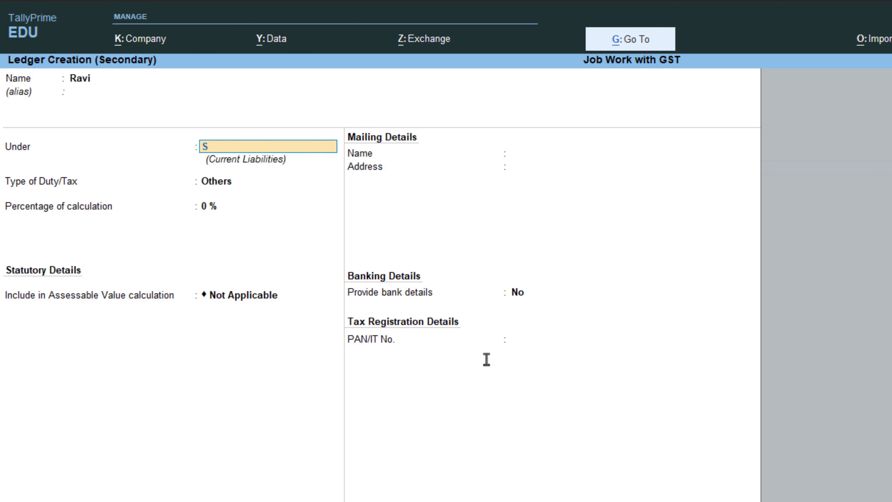
key(Return)
Enter the supplier's GSTIN with Regular registration and Delhi as state, save the ledger, and accept the blank receipt details and party details
key(Return)
key(Return)
key(Return)
key(Return)
key(Return)
key(Return)
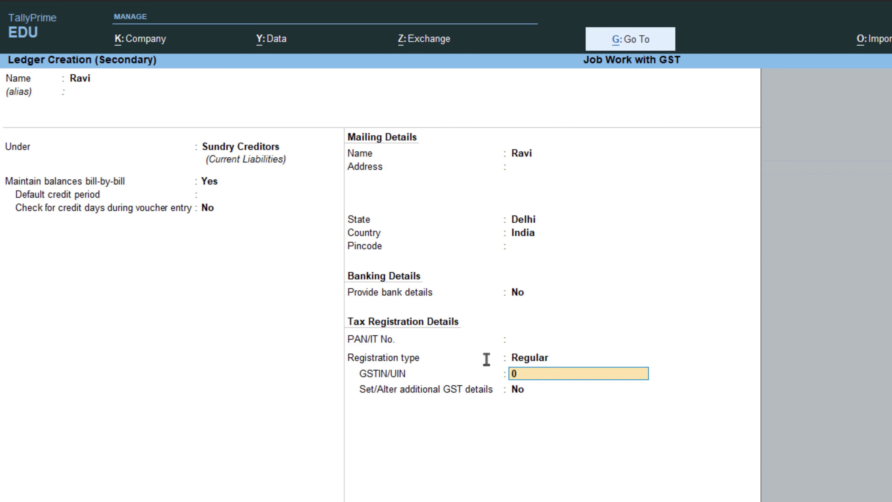
text(07AABDFDLFSFJS)
key(Return)
key(Return)
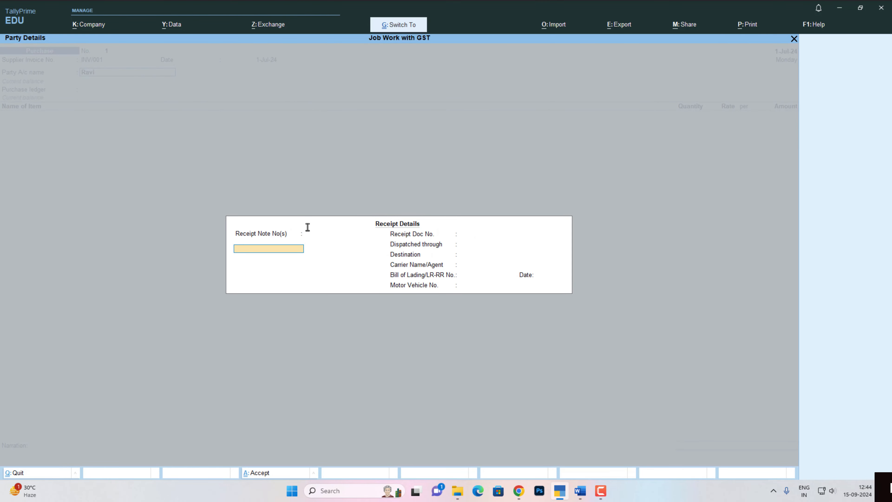
key(ctrl+a)
key(ctrl+a)
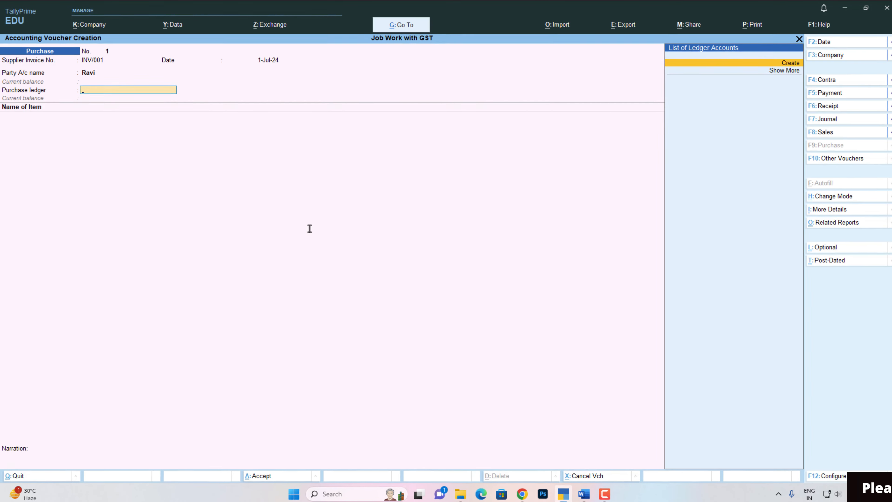
Create a Purchase A/c ledger under Purchase Accounts with default GST details and use it as the voucher's purchase ledger
key(alt+c)
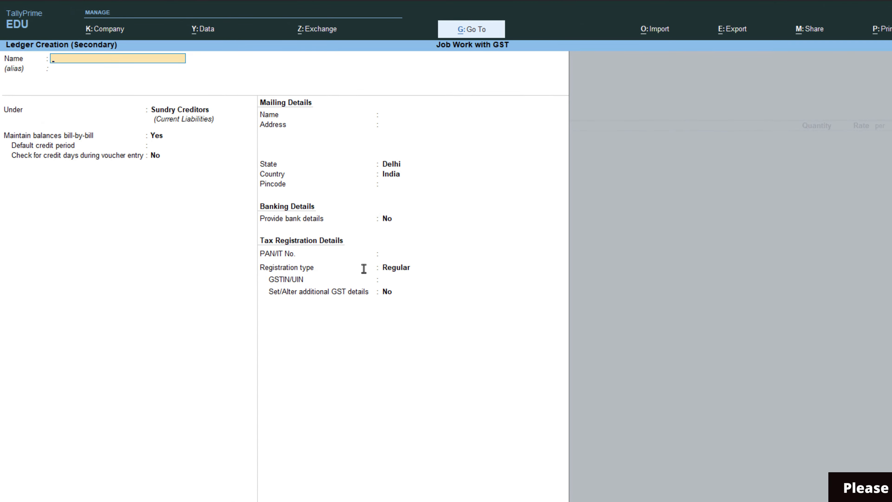
text(Purchase A/c)
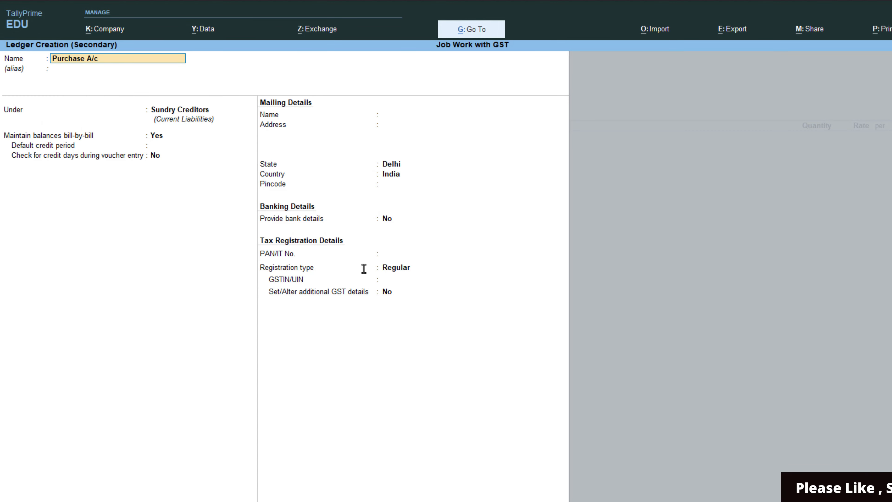
key(Return)
text(pu)
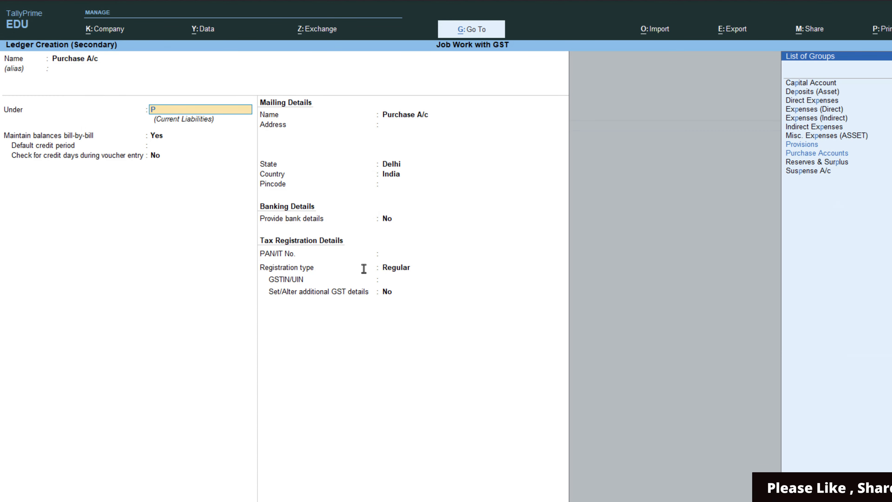
key(Return)
key(Return)
key(Return)
key(Return)
key(Return)
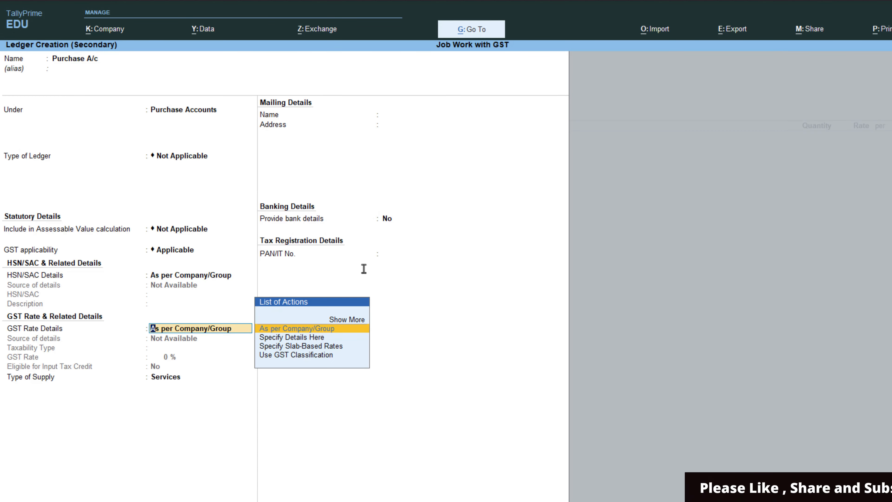
key(ctrl+a)
Following the Word notes, add Aluminum supplies to the voucher from Raw Material Godown, 500 no at a rate of 700
key(alt+Tab)
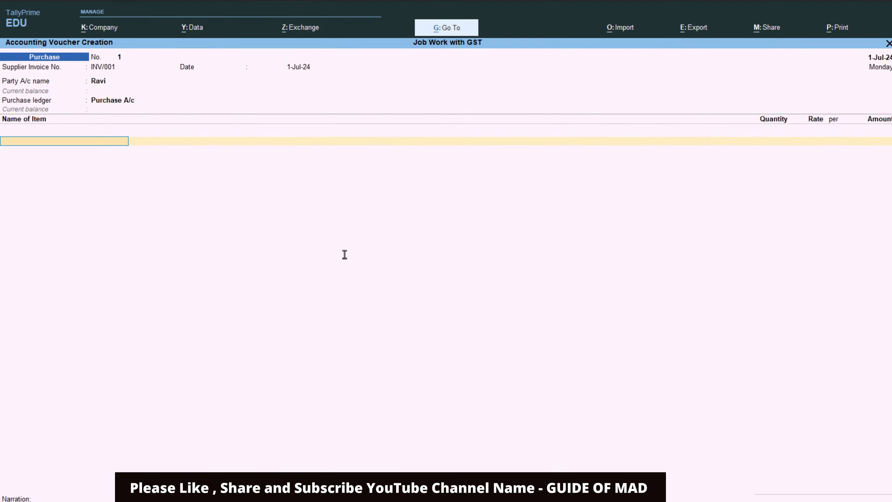
text(A)
key(Return)
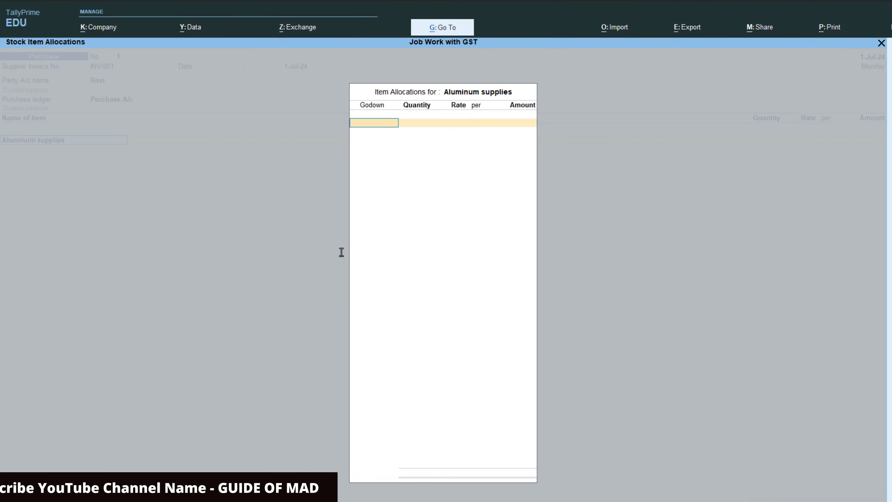
text(R)
key(Return)
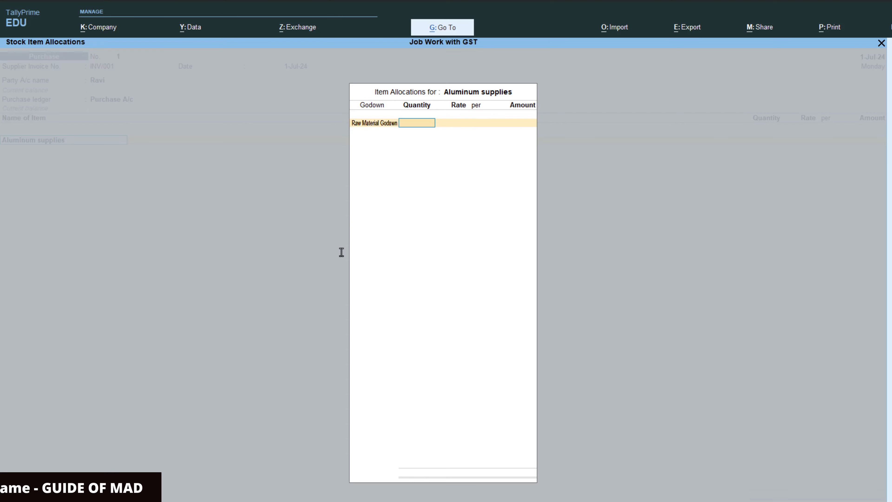
text(500)
key(Return)
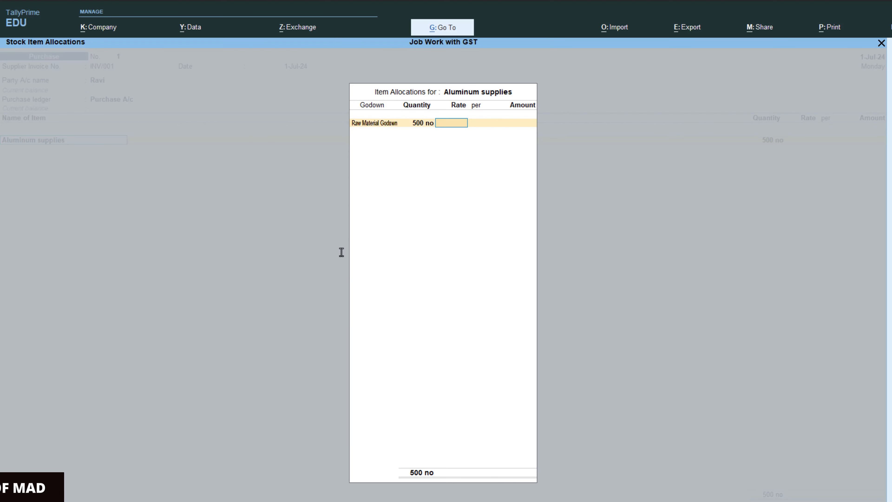
text(700)
key(Return)
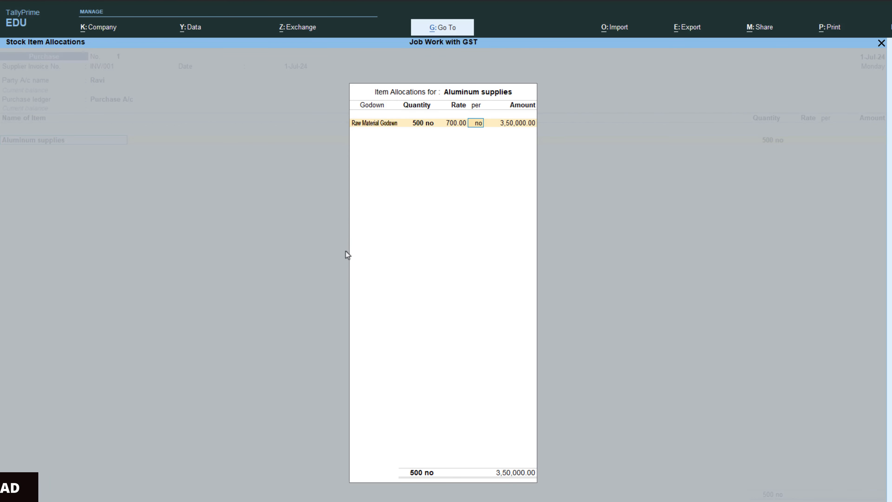
key(Return)
key(Return)
key(Return)
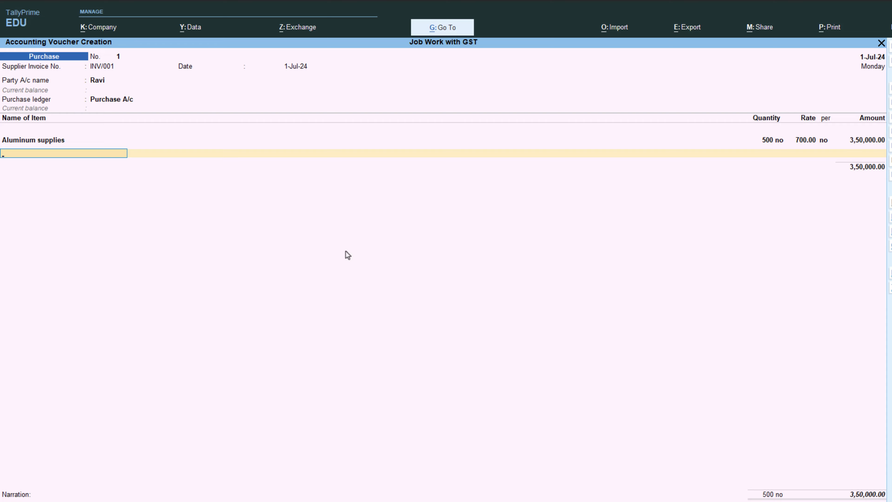
Add Handle to the voucher as in the Word notes, allocating 500 no to Raw Material Godown at a rate of 200
key(alt+Tab)
key(alt+Tab)
text(h)
key(Return)
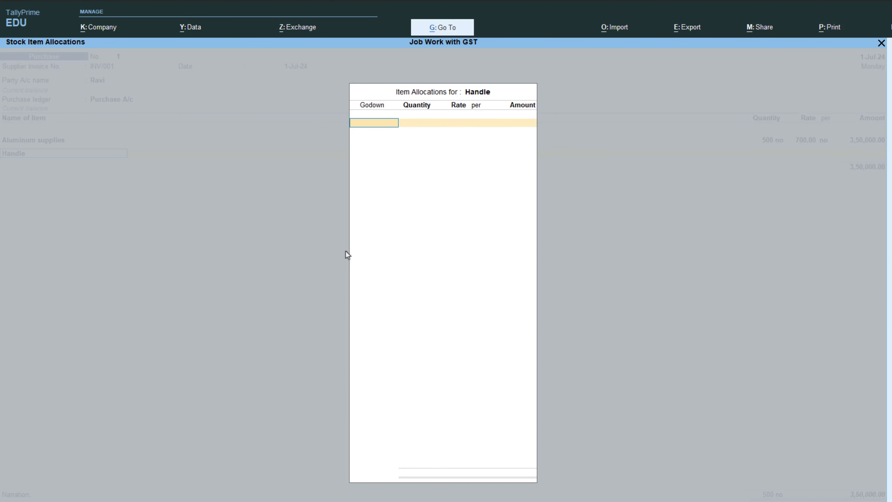
key(Return)
key(alt+Tab)
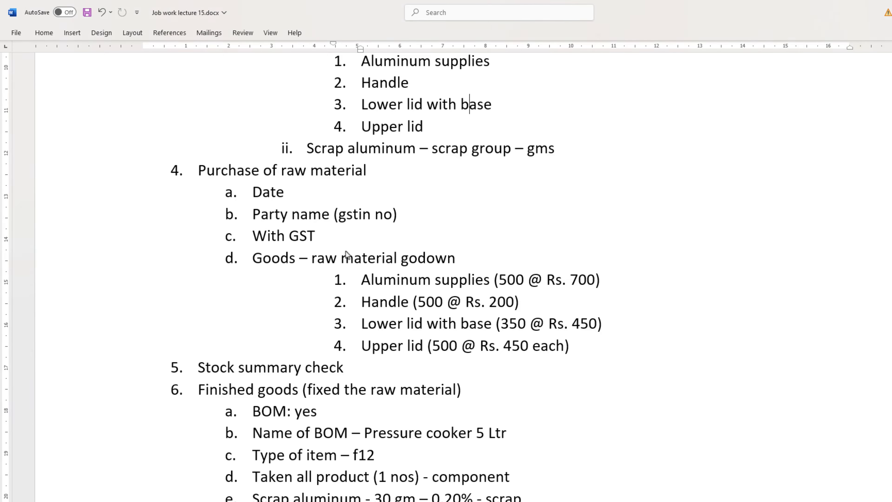
key(alt+Tab)
text(500)
key(Return)
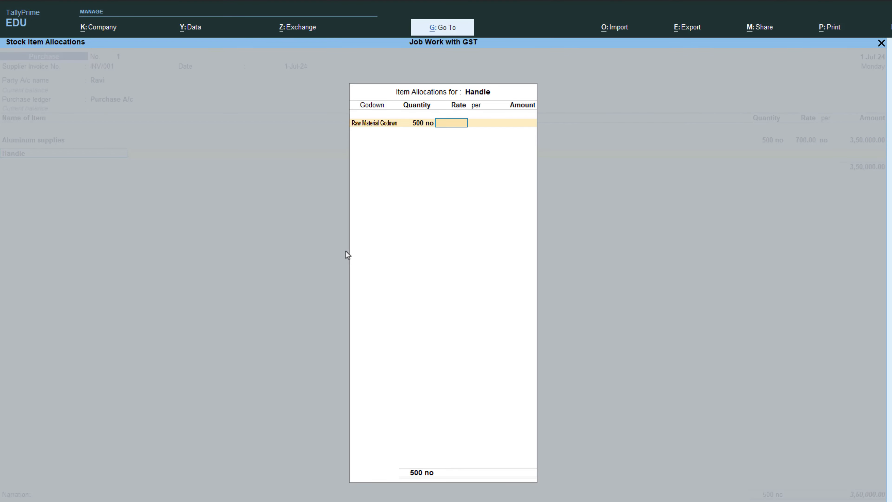
text(200)
key(Return)
key(Return)
key(Return)
key(Return)
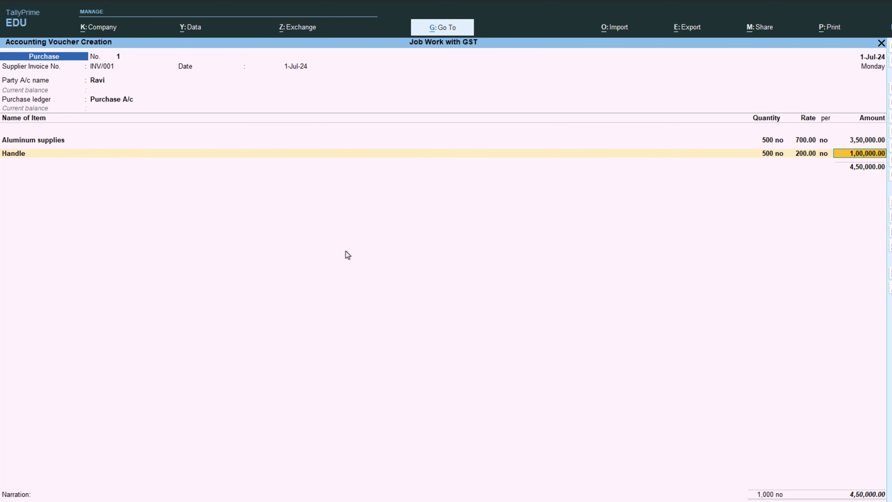
key(Return)
Add Lower Lid with Base to the voucher as in the Word notes, allocating 350 no to Raw Material Godown at a rate of 450
key(alt+Tab)
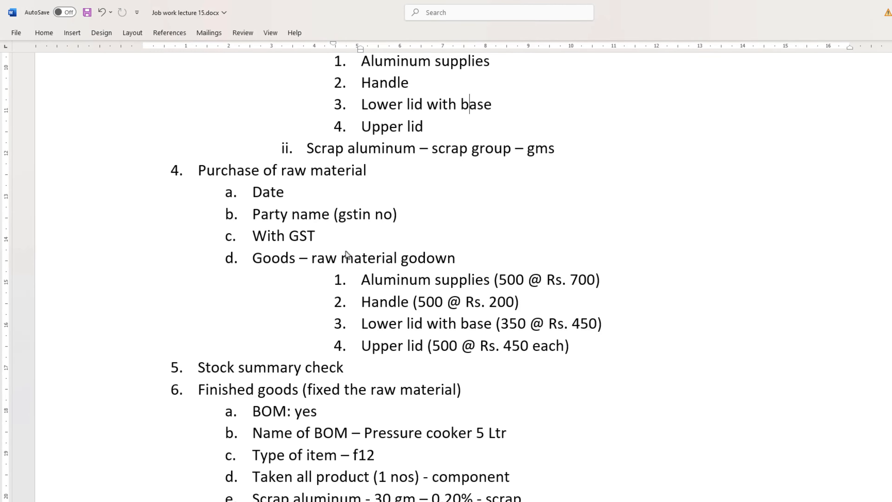
key(alt+Tab)
text(l)
key(Return)
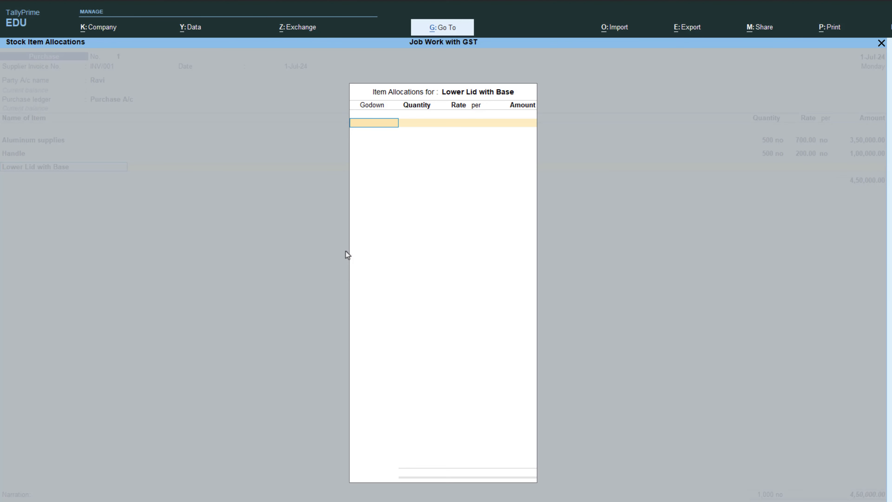
key(Return)
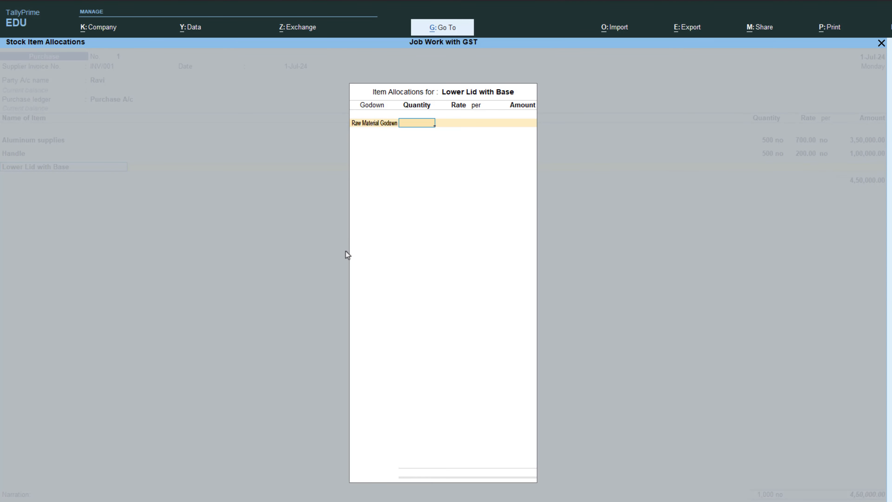
key(alt+Tab)
key(alt+Tab)
text(3)
key(Return)
key(alt+Tab)
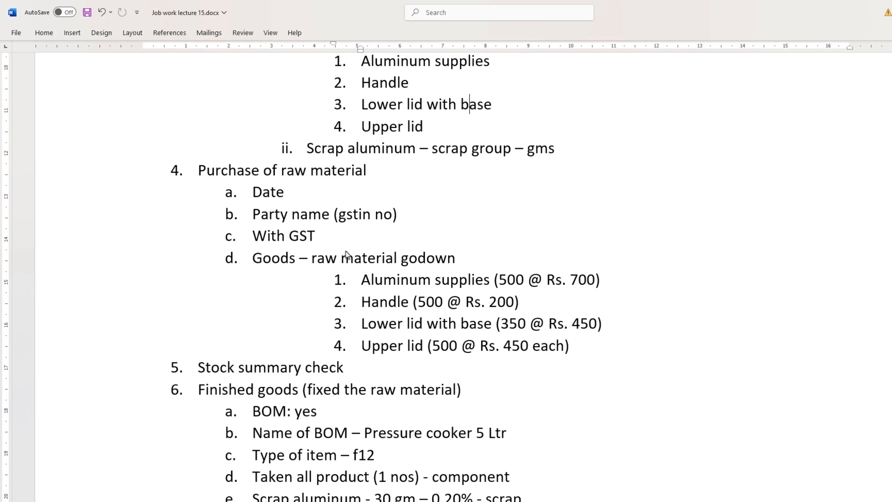
key(alt+Tab)
key(Return)
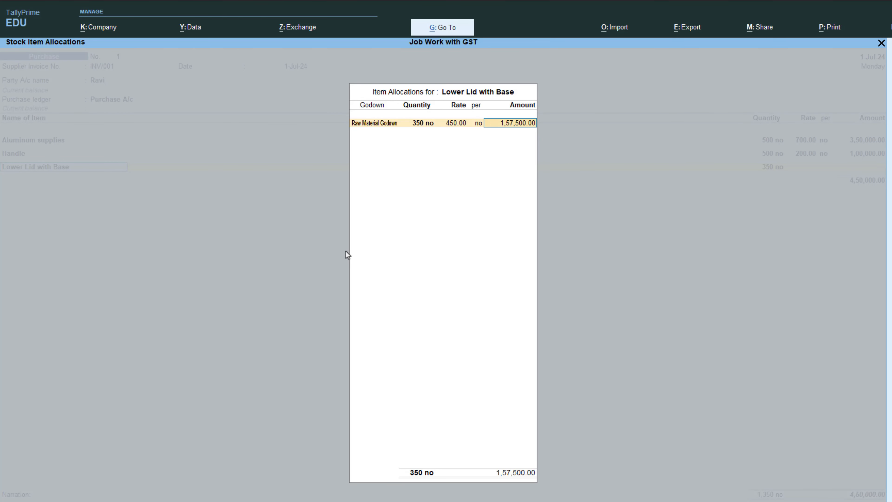
key(Return)
key(Return)
Add Upper Lid as in the Word notes, allocating 500 no to Raw Material Godown at a rate of 450, and end the item list
key(alt+Tab)
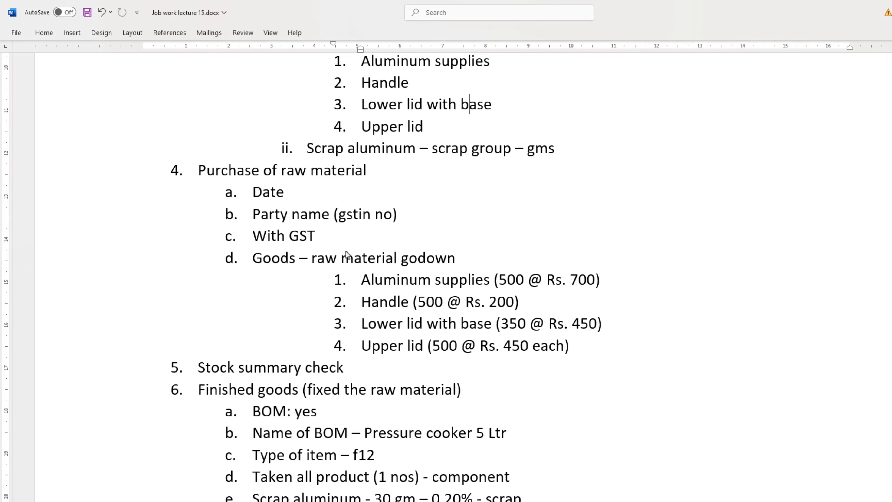
key(alt+Tab)
text(u)
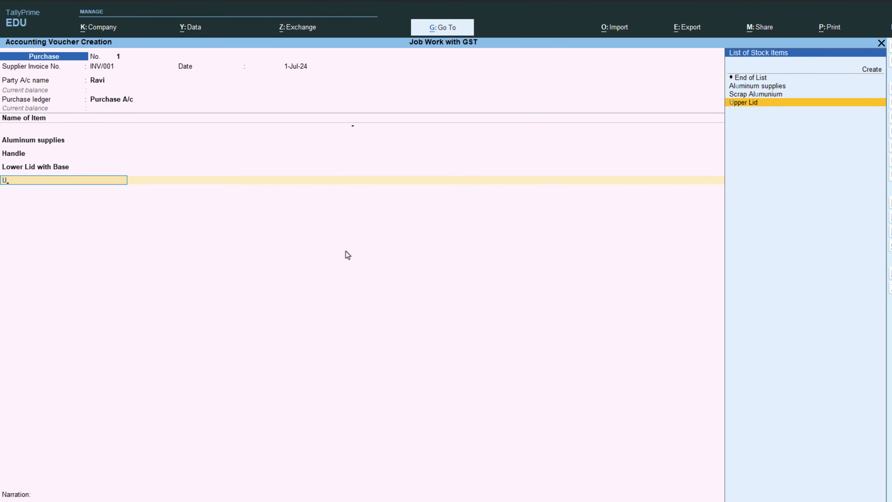
key(Return)
key(Return)
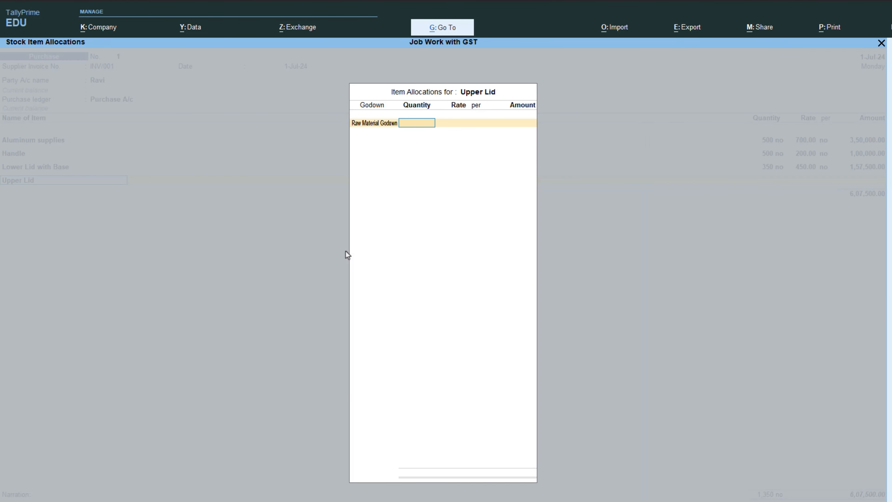
key(alt+Tab)
key(alt+Tab)
text(500)
key(Return)
key(Return)
key(Return)
key(Return)
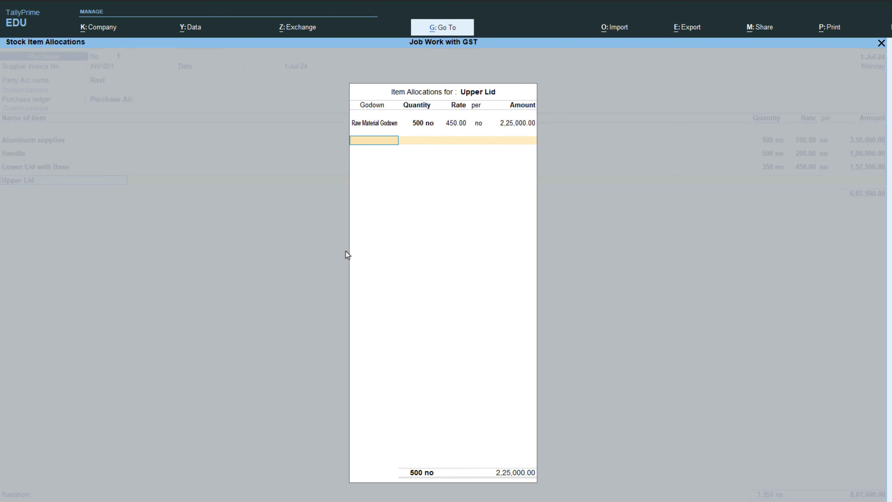
key(Return)
key(Return)
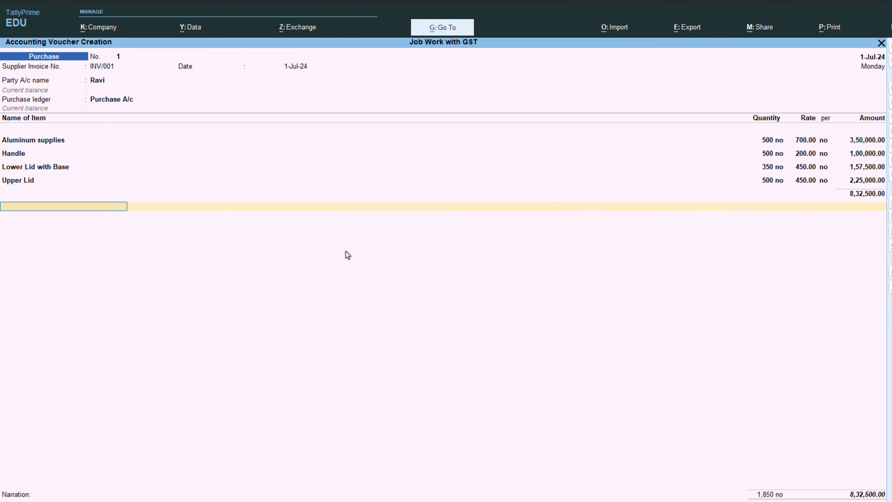
Check the GST requirement in the Word notes and start a new ledger named CGST from the purchase voucher
key(alt+Tab)
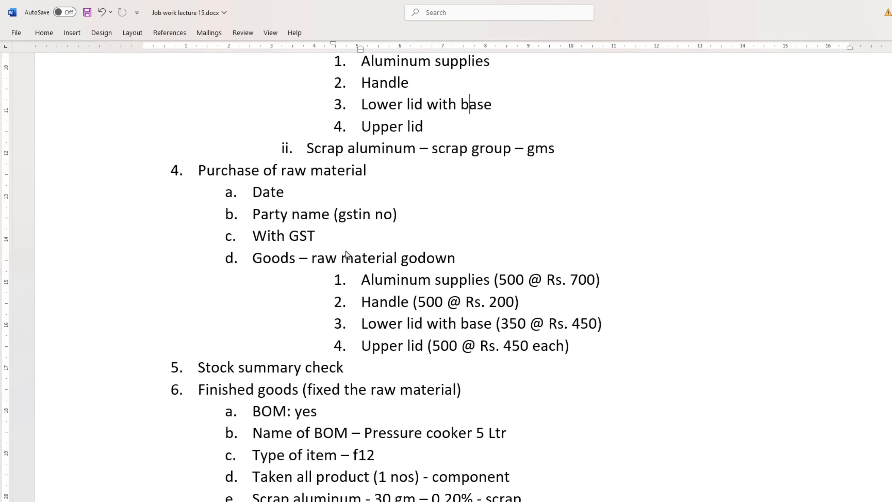
key(alt+Tab)
key(Return)
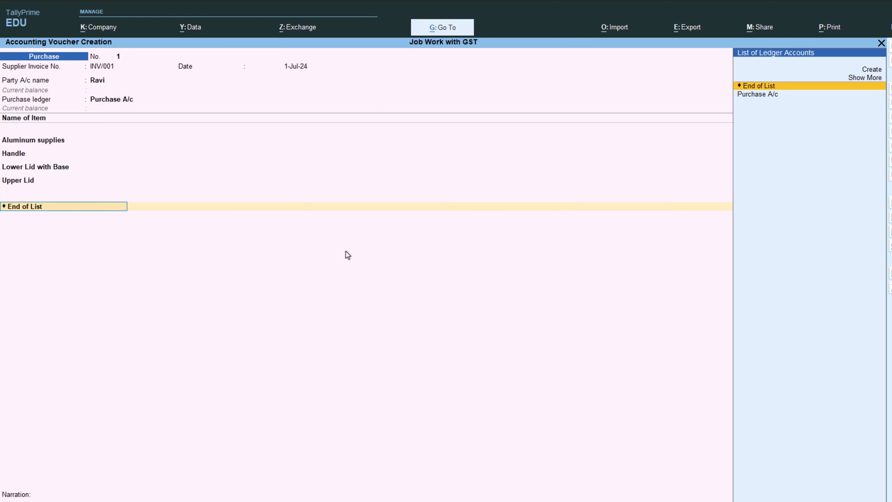
key(Up)
key(Up)
key(Return)
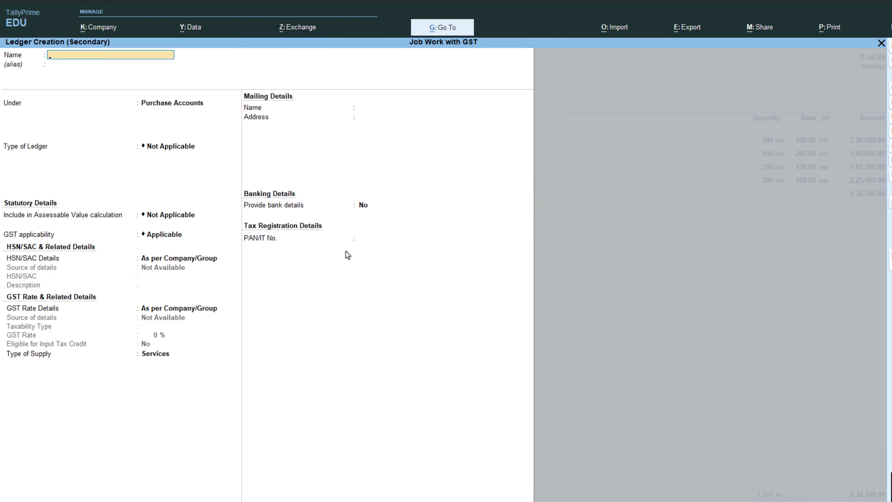
key(Return)
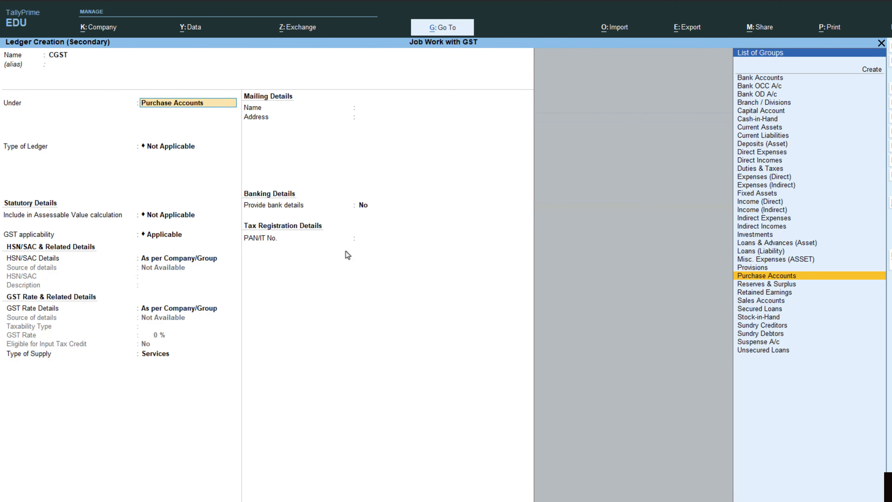
Place the CGST ledger under Duties & Taxes with duty type GST and tax type CGST, and save it into the voucher
text(Du)
key(Return)
key(Up)
key(Return)
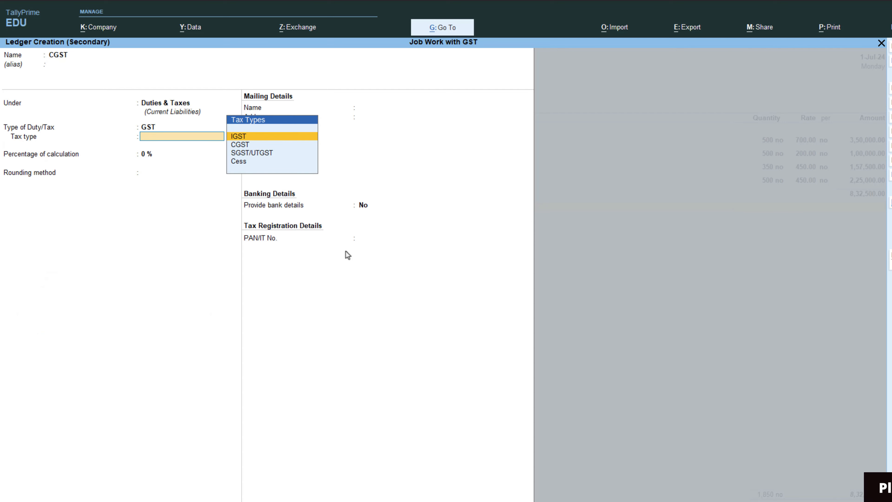
key(Down)
key(Return)
key(Return)
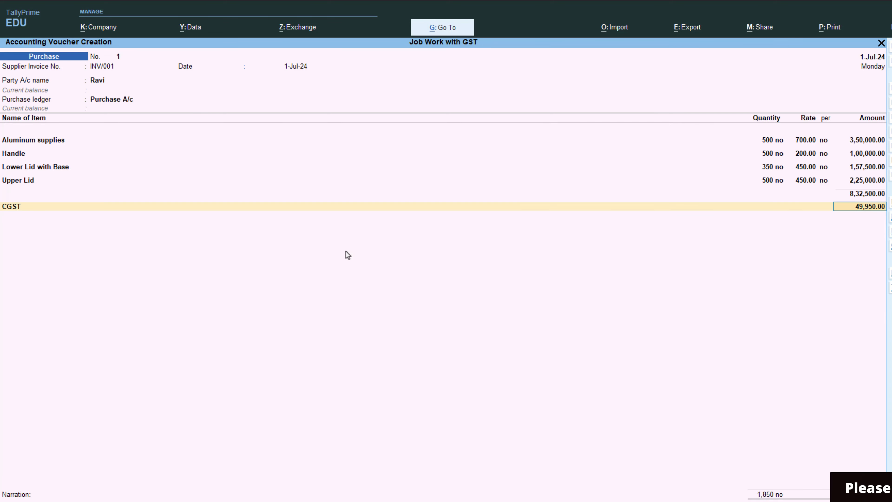
Accept the CGST amount, create an SGST ledger from the voucher, and add it below CGST
key(Return)
text(ST)
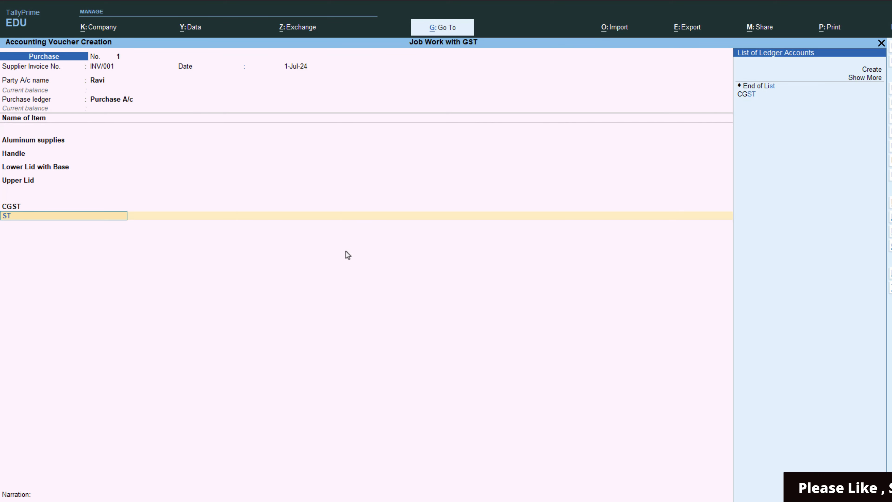
key(Up)
key(Up)
key(Up)
key(Return)
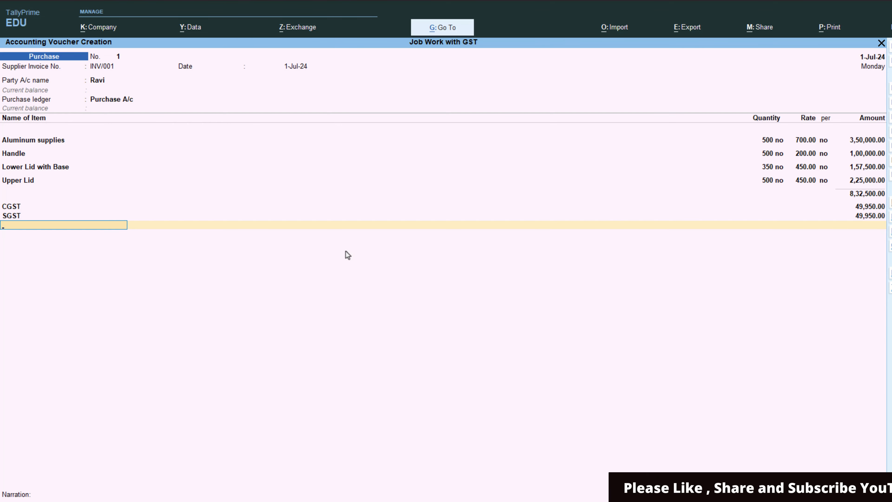
End the ledger list, leave the narration blank, and save the purchase voucher
key(Return)
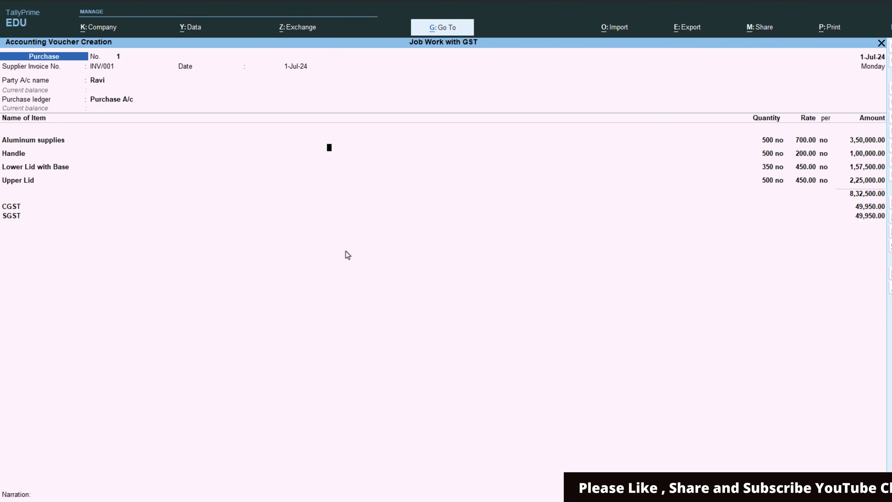
key(Return)
key(Return)
key(Return)
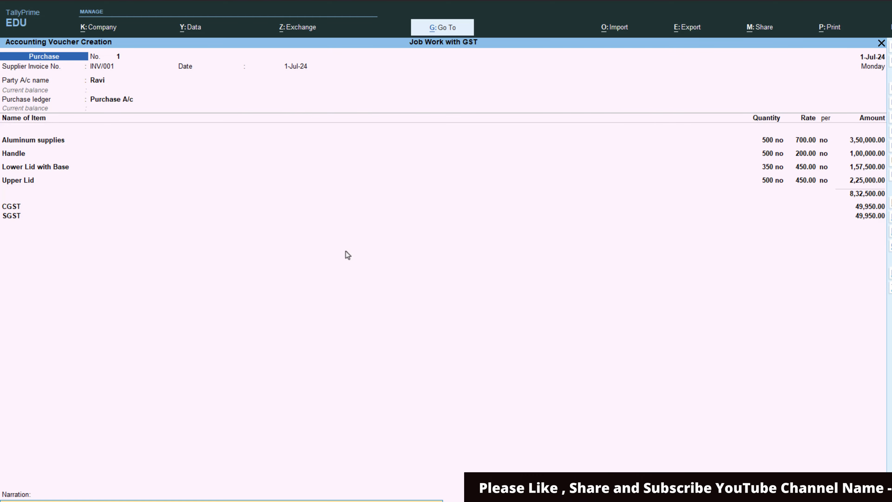
key(Return)
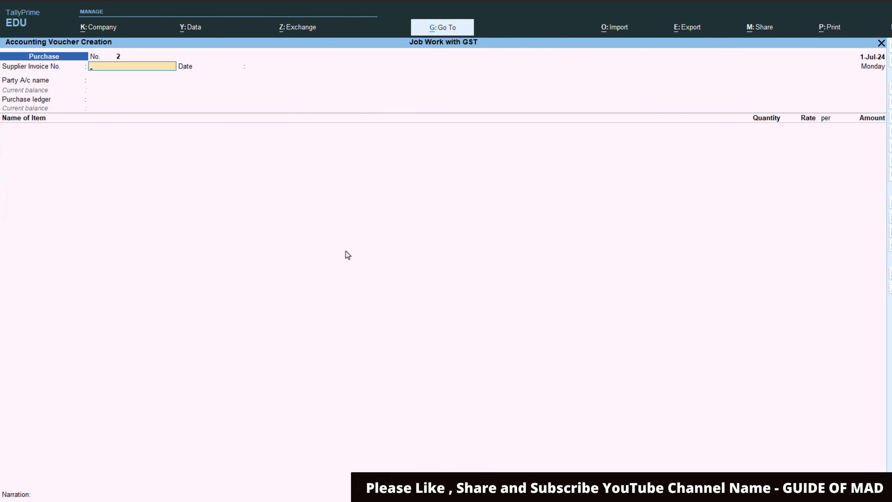
Check the following task in the Word notes, leave voucher entry, and open the Stock Summary report
key(alt+Tab)
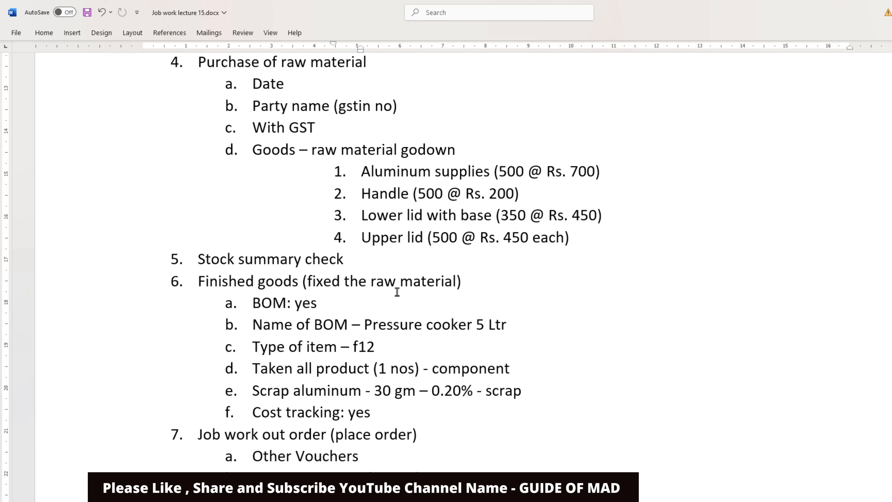
key(alt+Tab)
key(Escape)
key(Return)
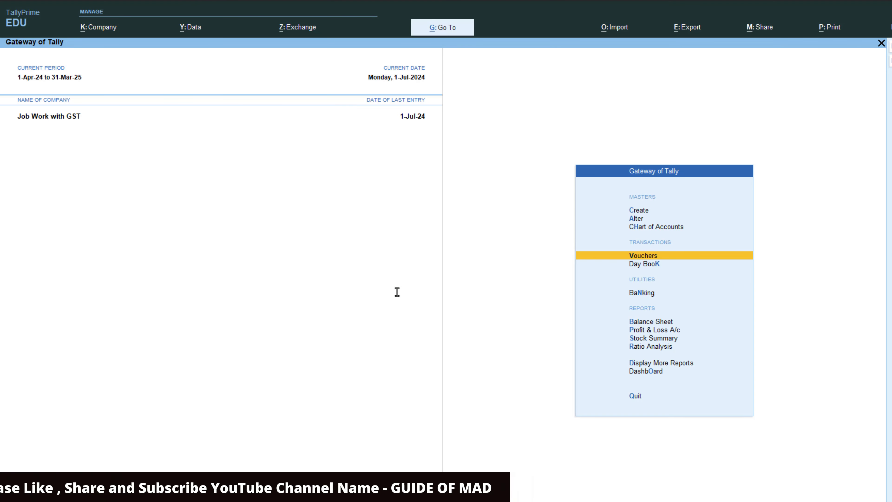
key(Down)
key(Down)
key(Down)
key(Down)
key(Down)
key(Return)
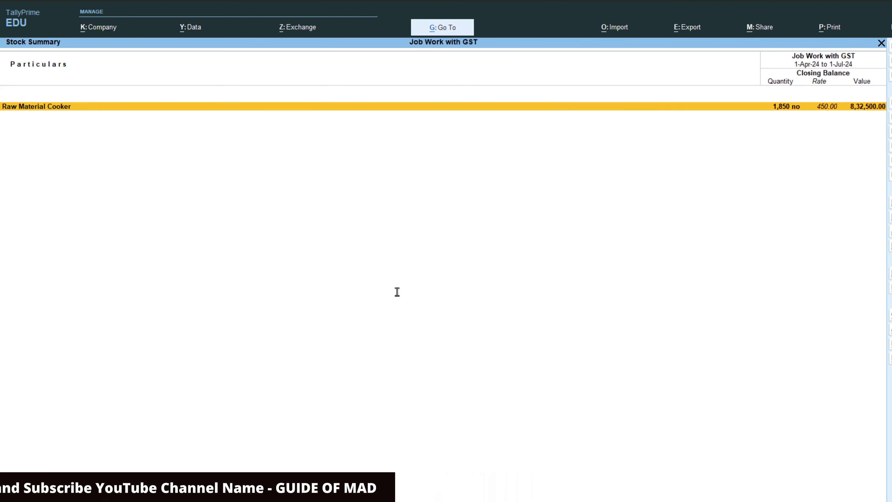
Examine the item quantities, rates and values in the Raw Material Cooker group, and return to the Gateway of Tally
key(Return)
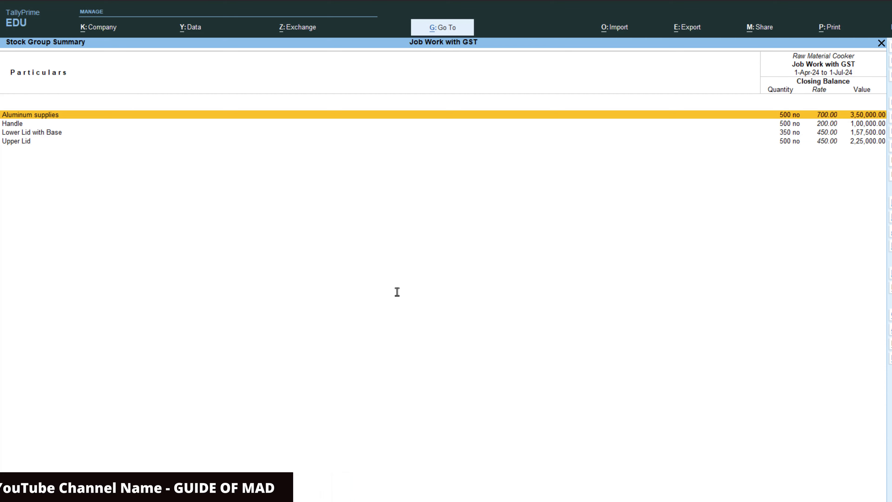
key(Escape)
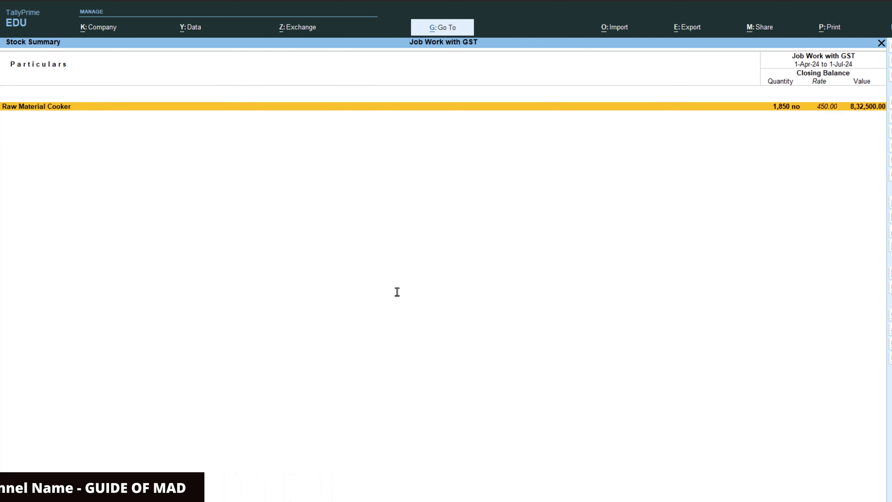
key(Return)
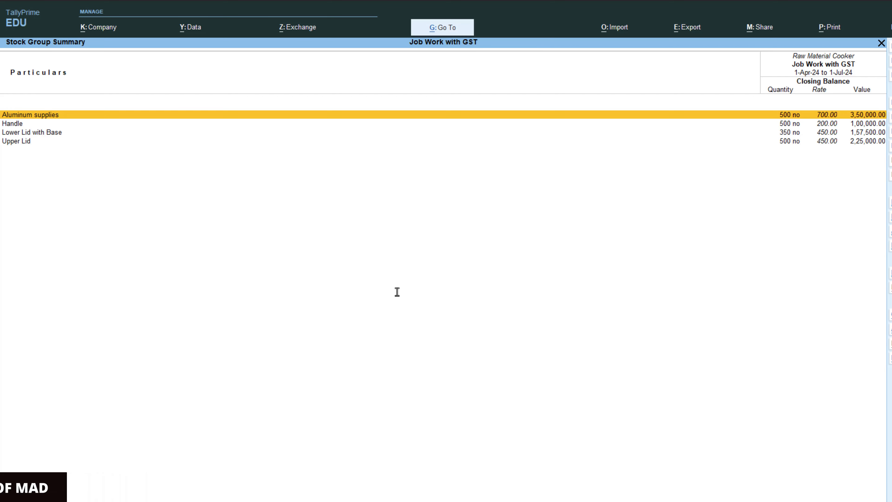
key(Escape)
key(Escape)
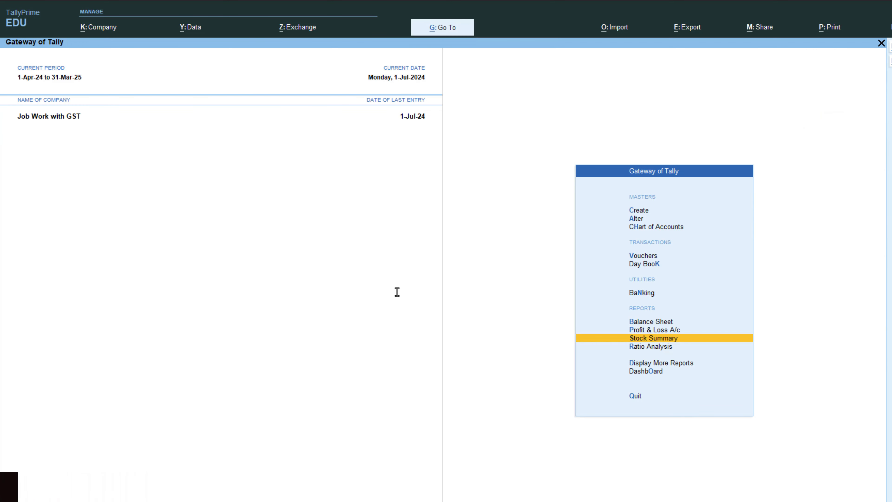
Check the finished goods task in the Word notes and open the master alteration list in TallyPrime
key(alt+Tab)
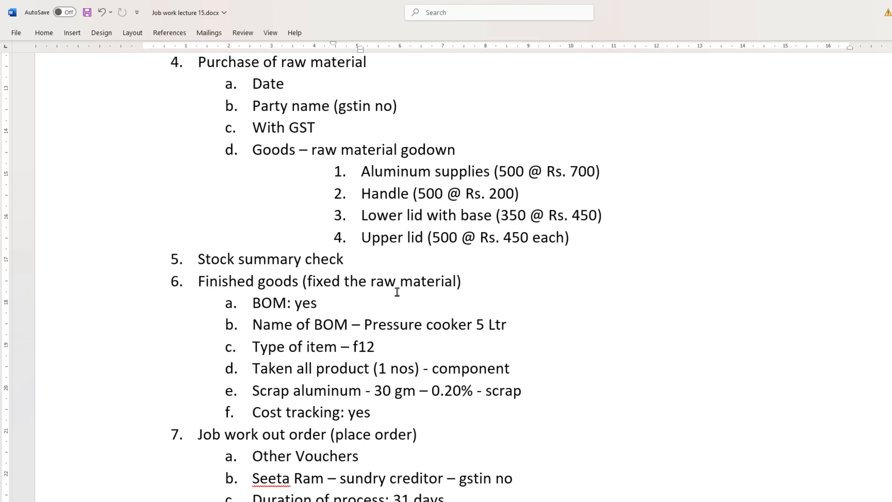
key(alt+Tab)
key(Up)
key(Up)
key(Up)
key(Up)
key(Up)
key(Up)
key(Up)
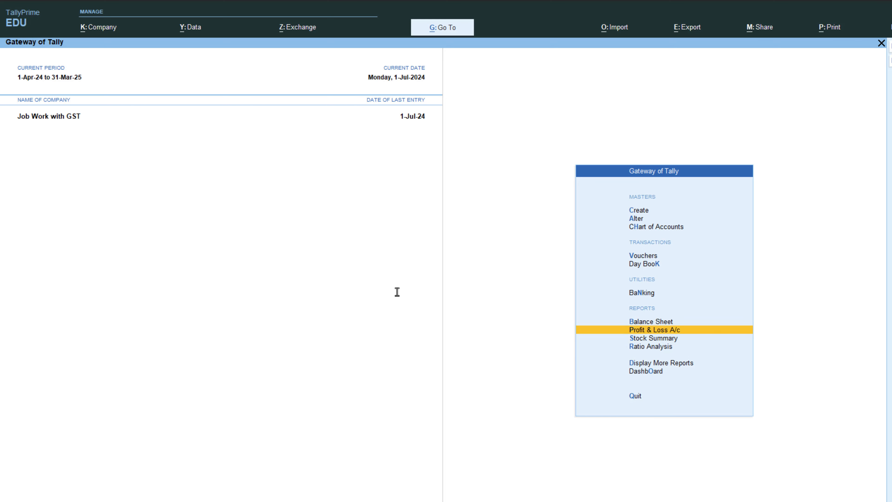
key(Return)
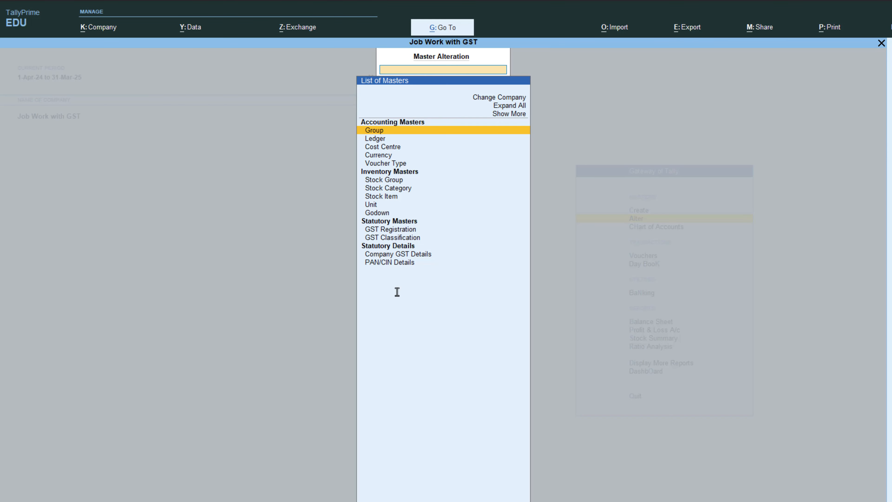
Choose Stock Item from the masters and start creating a new stock item
key(Down)
key(Down)
key(Down)
key(Down)
key(Down)
key(Down)
key(Down)
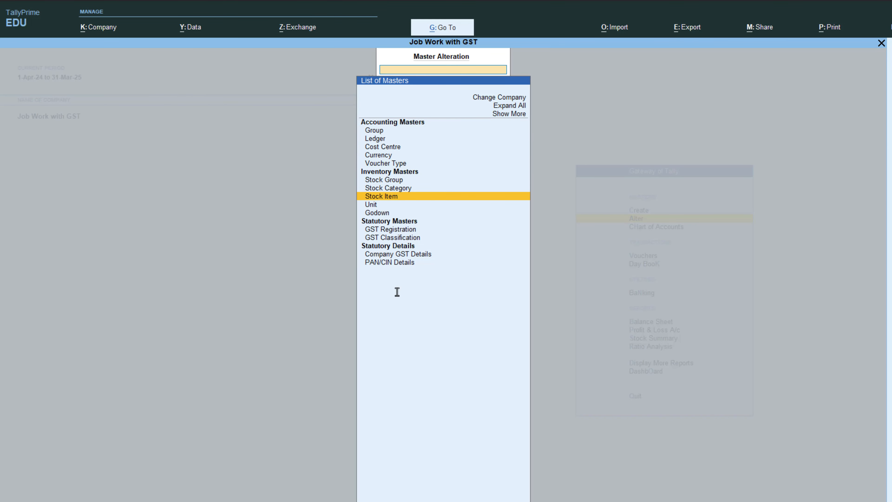
key(Return)
key(Up)
key(Up)
key(Return)
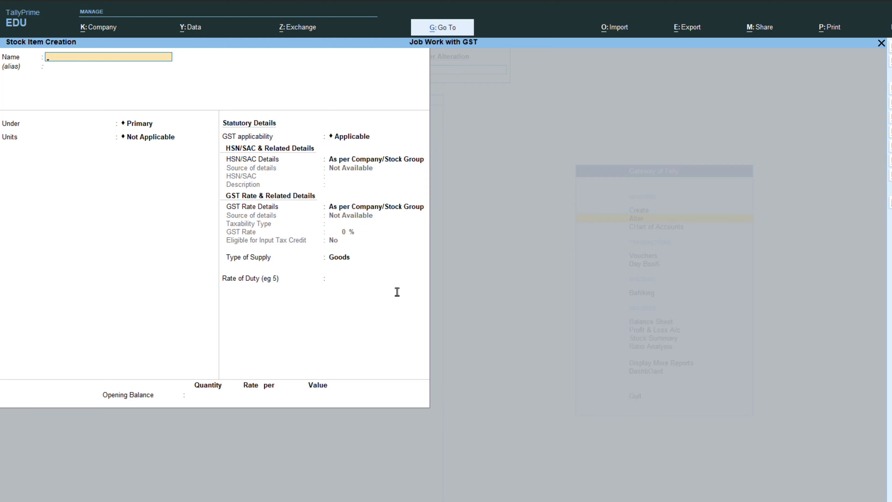
Copy the BOM name from the Word notes and name the new stock item Pressure cooker 5 Ltr
key(alt+Tab)
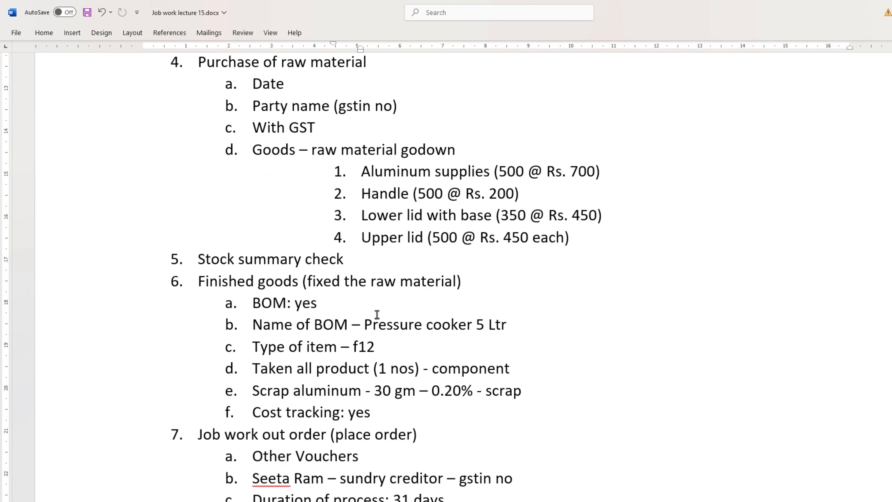
drag(393, 326, 513, 321)
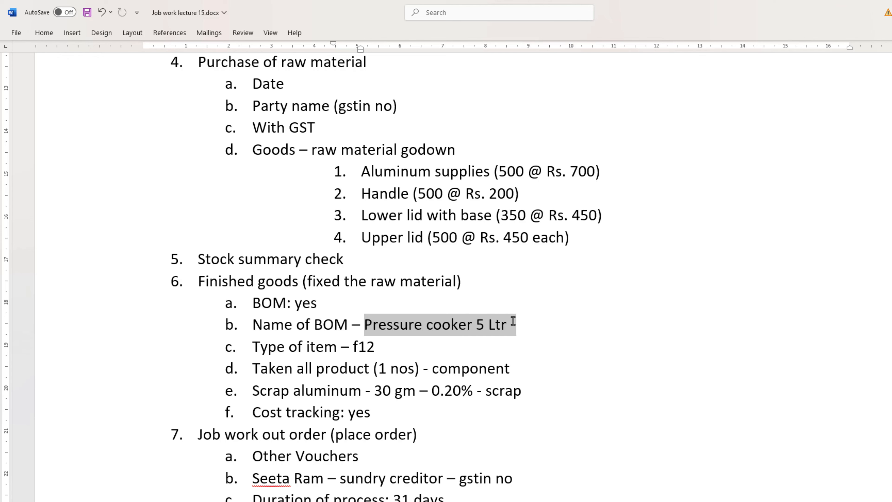
key(alt+Tab)
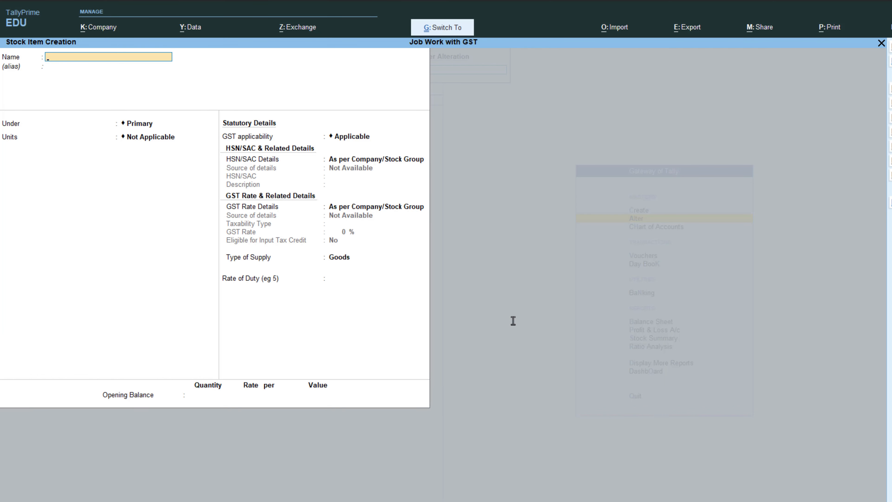
key(Return)
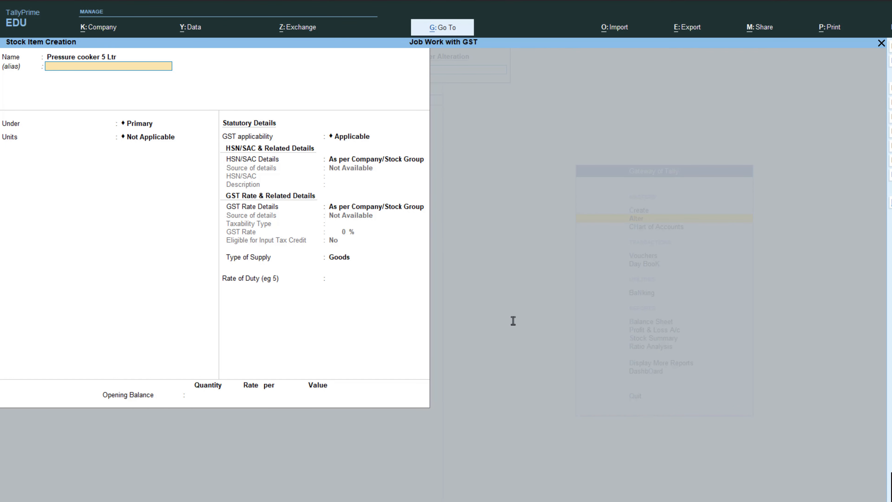
Leave the alias blank, place the stock item under Finished Goods, and set its unit to no
key(Return)
key(Down)
key(Return)
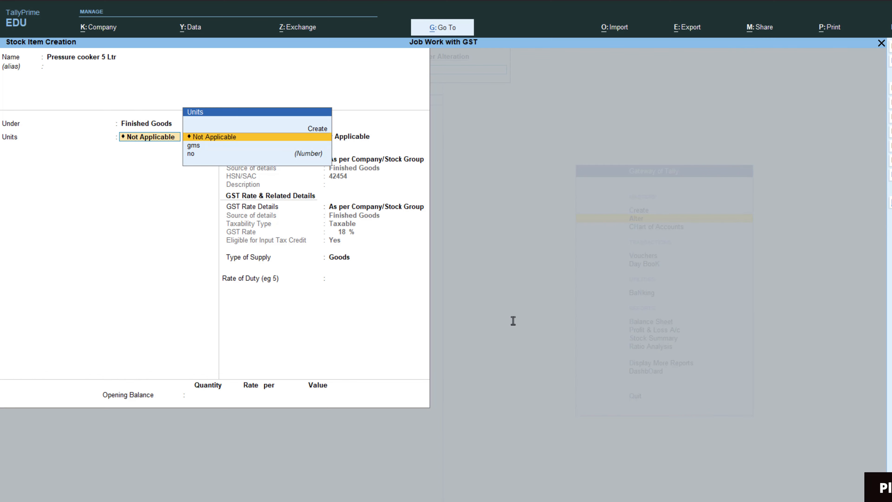
key(Down)
key(Down)
key(Return)
Check the BOM notes in Word, return to TallyPrime, and enable Set Components List (Bill of Materials) in the stock item configuration
key(alt+Tab)
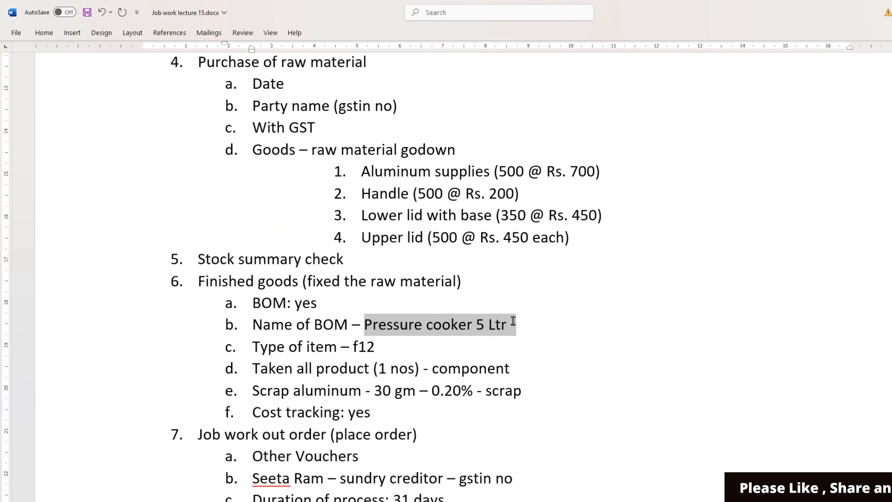
click(412, 336)
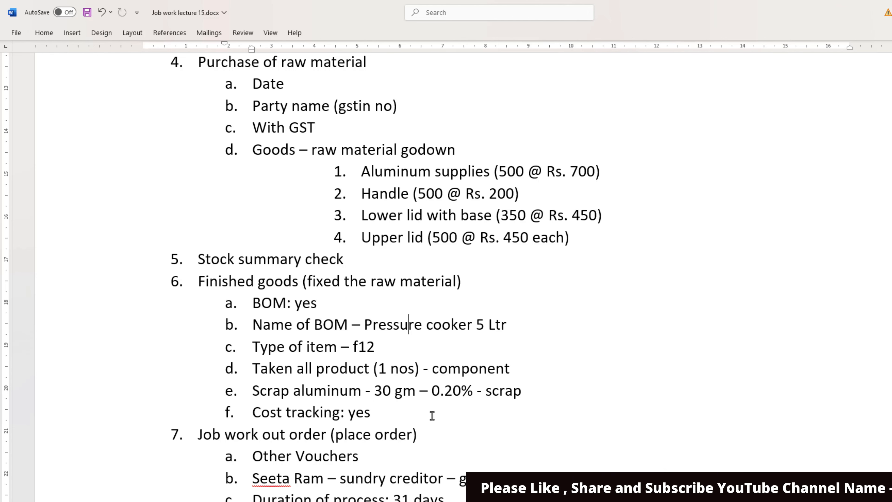
click(409, 324)
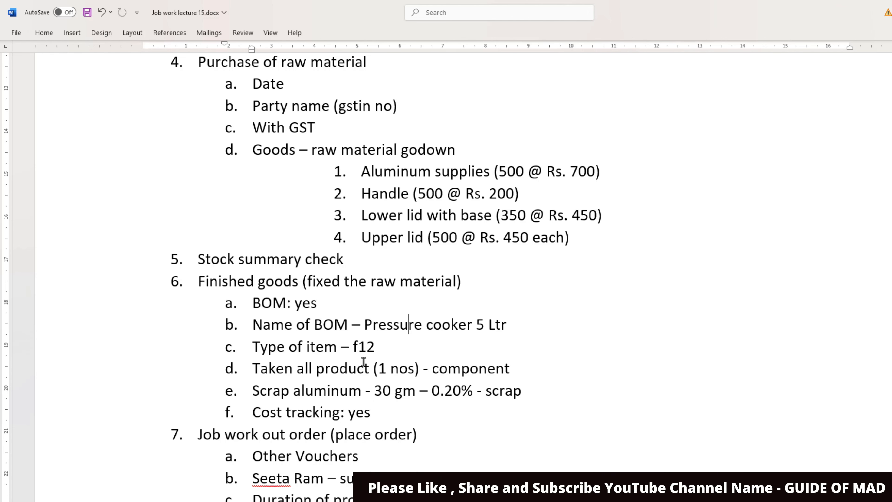
key(alt+Tab)
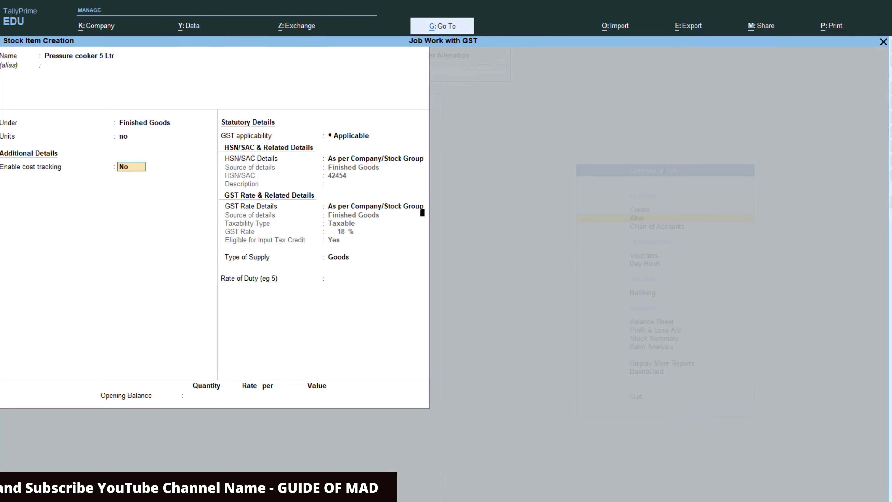
key(F12)
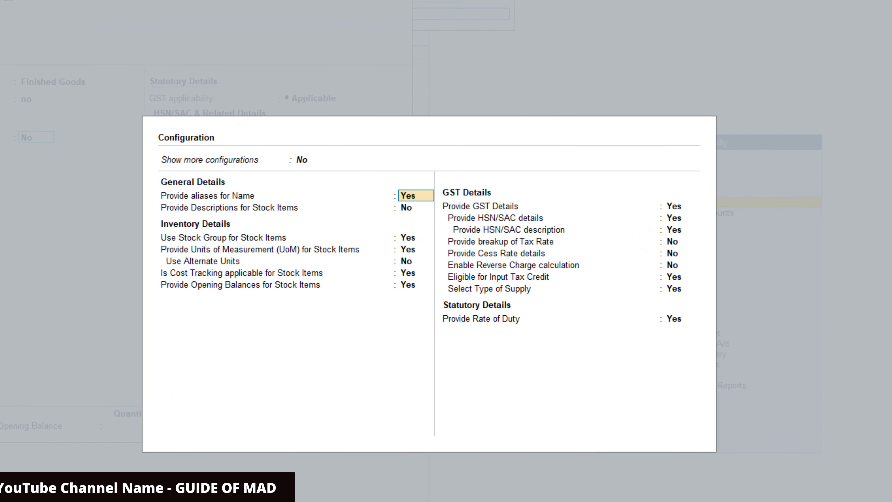
click(415, 272)
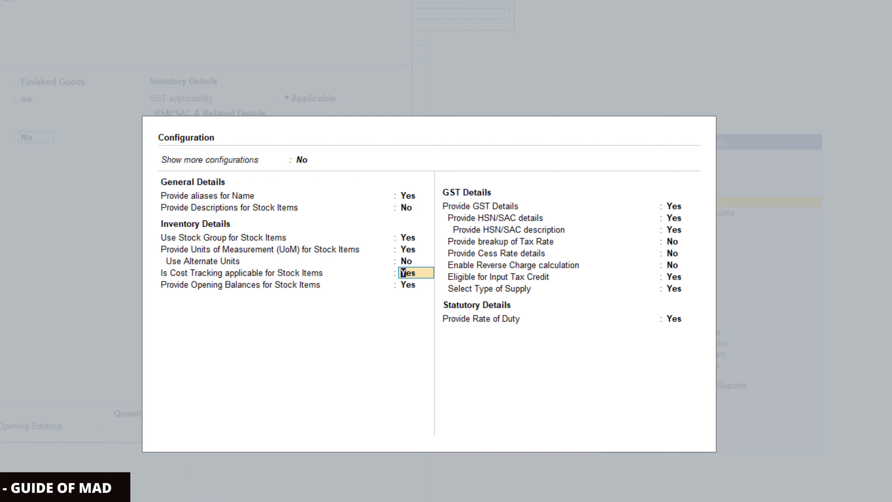
key(Up)
key(Up)
key(Up)
key(Up)
key(Up)
key(Up)
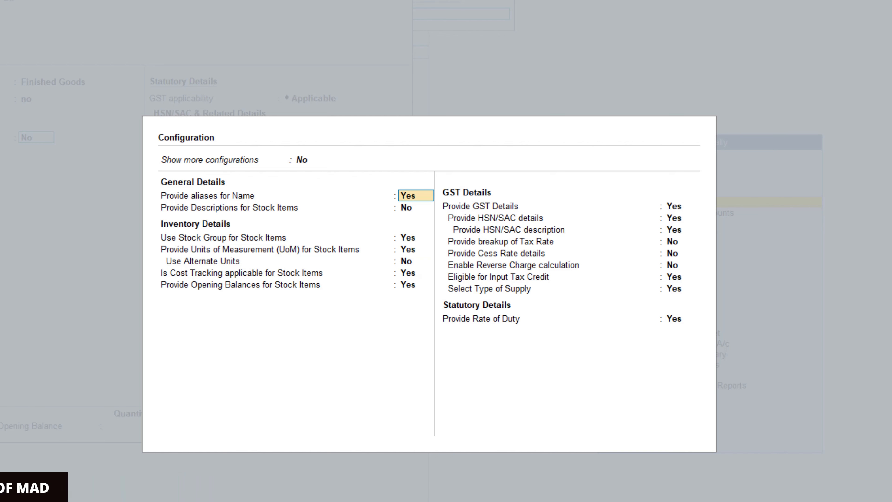
key(y)
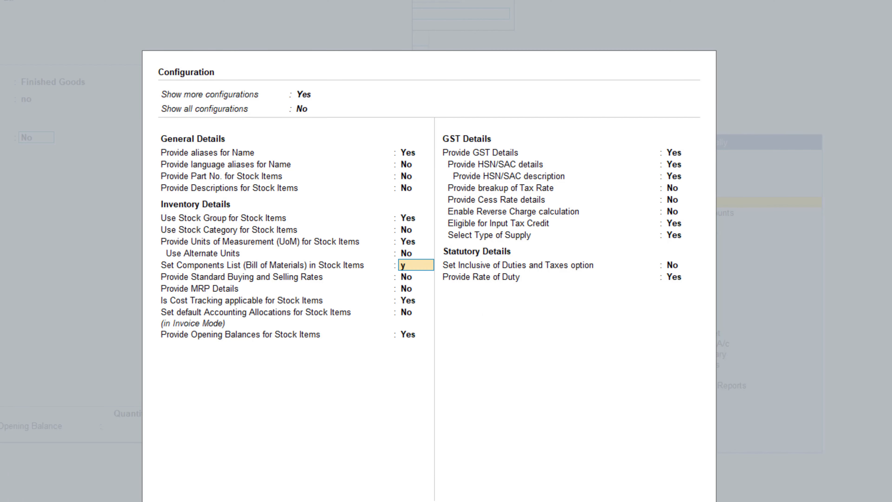
key(ctrl+a)
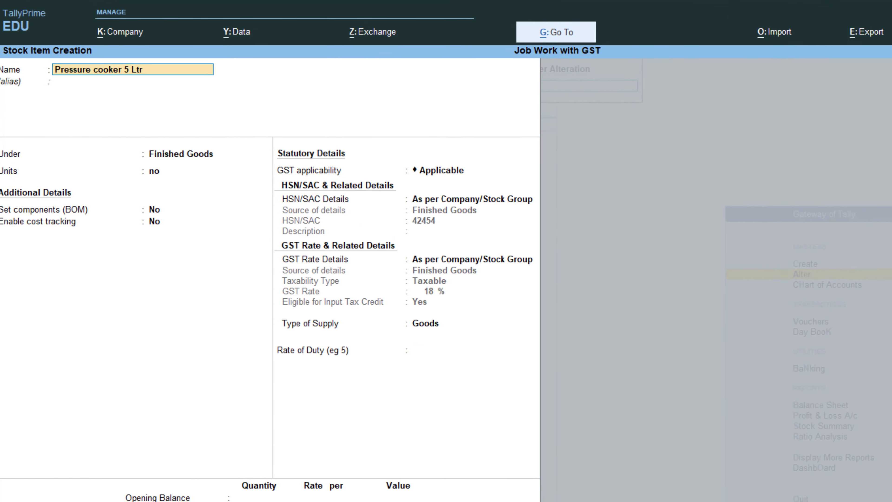
Keep the name, alias, group and unit of the stock item, and set its components (BOM) option to Yes
key(Return)
key(Return)
key(Return)
key(Return)
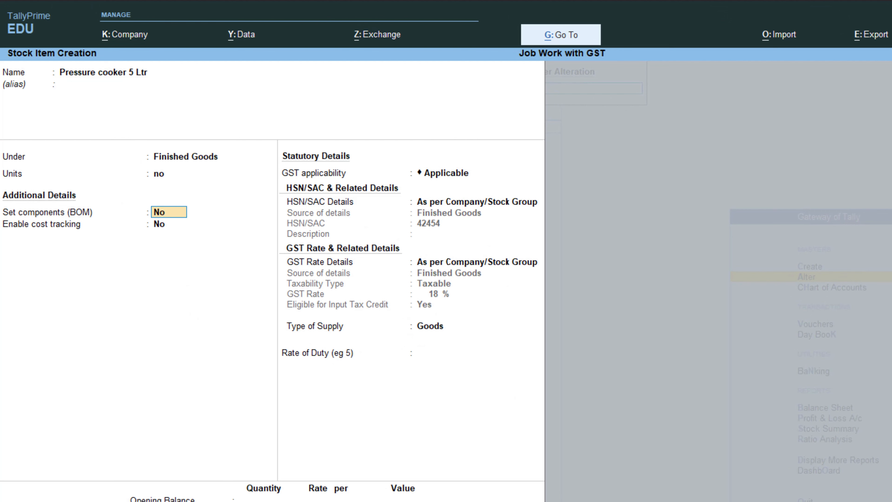
text(y)
key(Return)
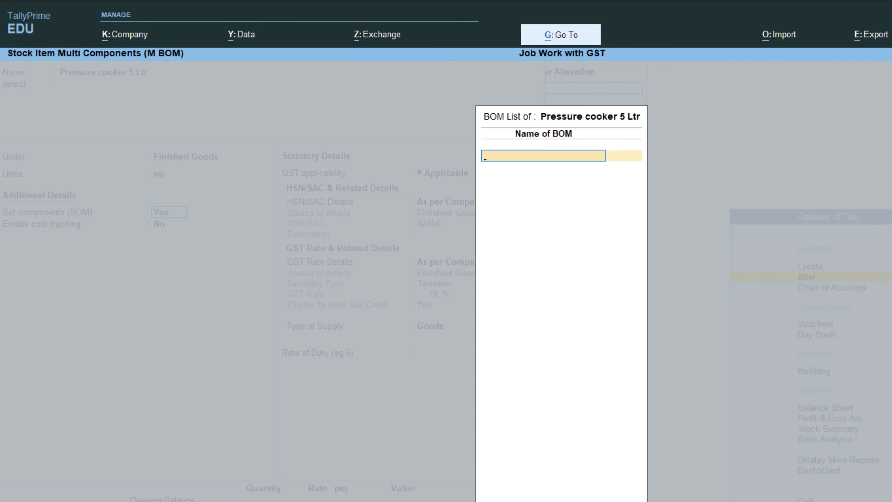
Copy the BOM name from the Word notes, name the BOM Pressure cooker 5 Ltr, and set the unit of manufacture to 1 no
key(alt+Tab)
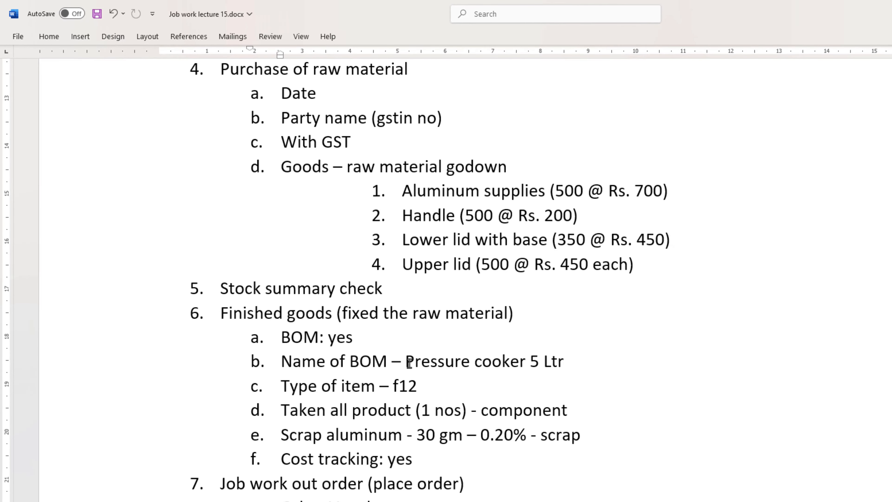
drag(407, 362, 596, 362)
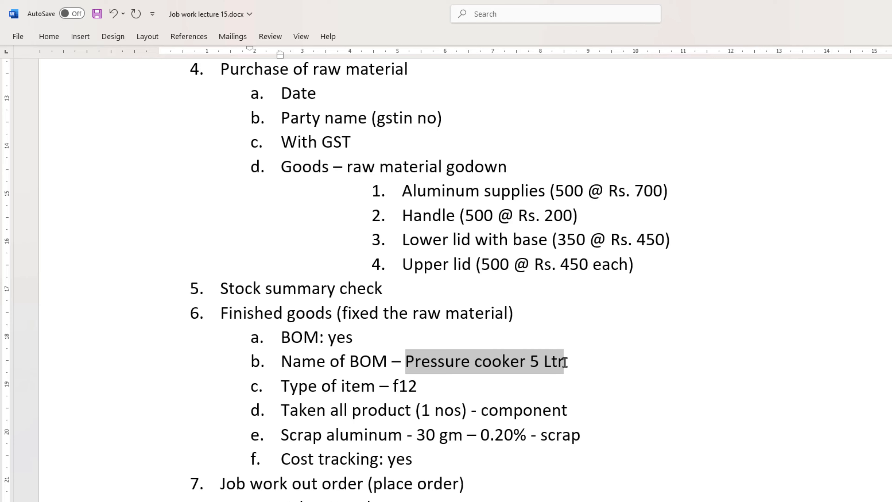
key(alt+Tab)
key(Return)
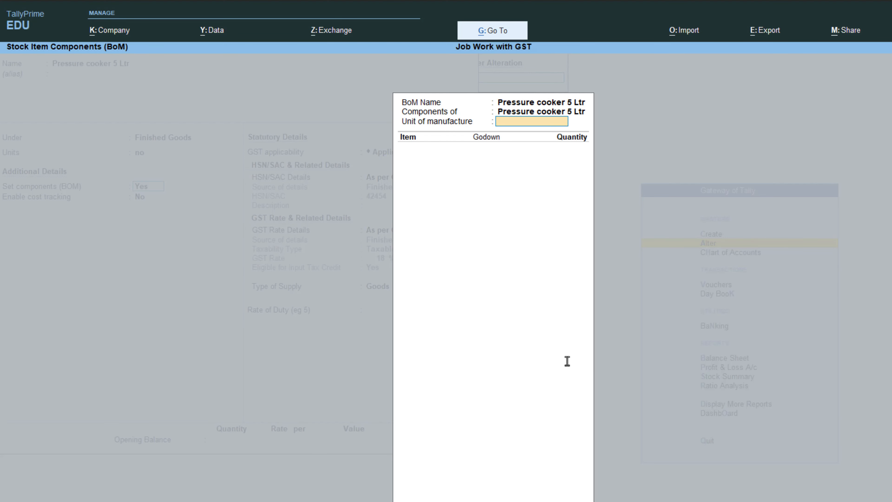
key(Return)
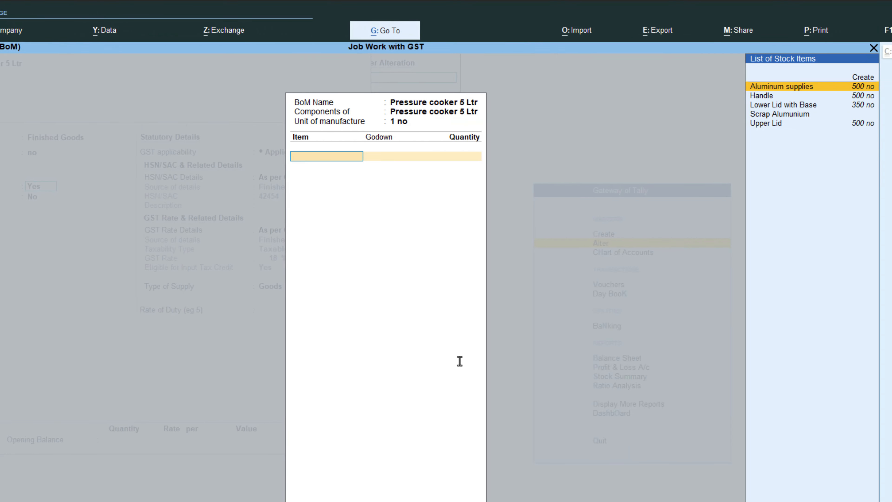
Choose Aluminum supplies as the first BOM item, consult the Word notes, and enable Define Type of Component for BOM
key(Return)
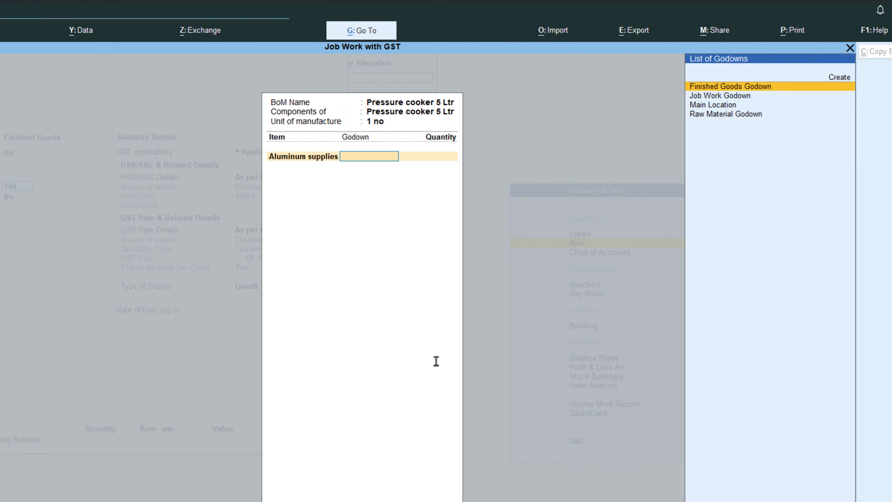
key(alt+Tab)
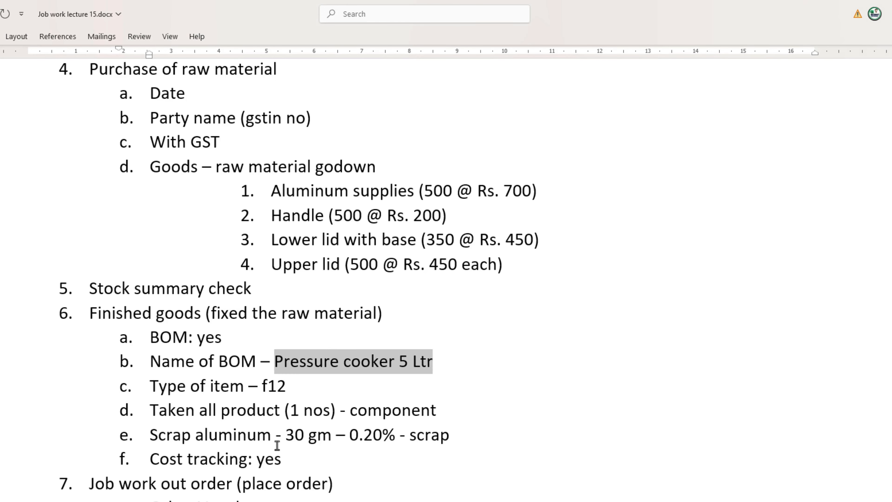
key(alt+Tab)
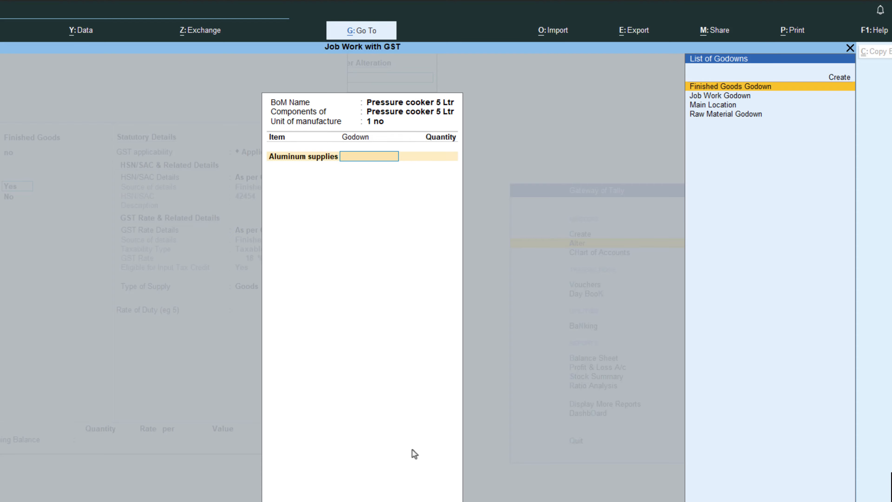
key(alt+Tab)
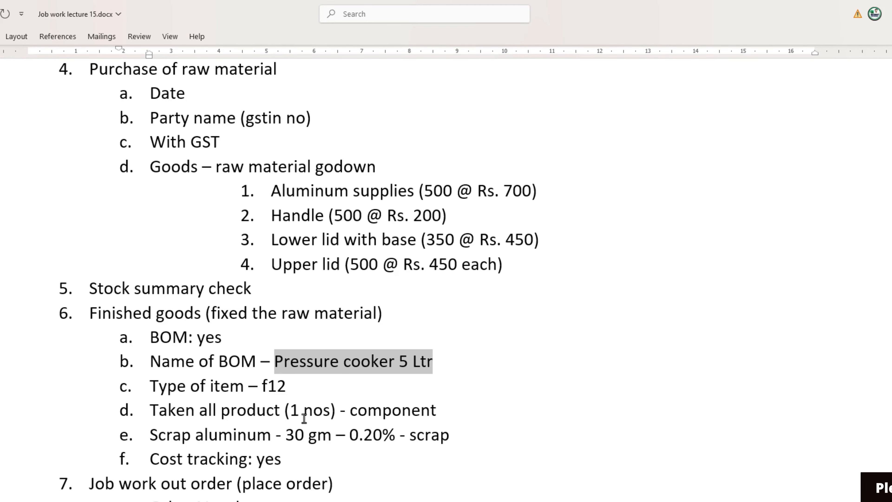
key(alt+Tab)
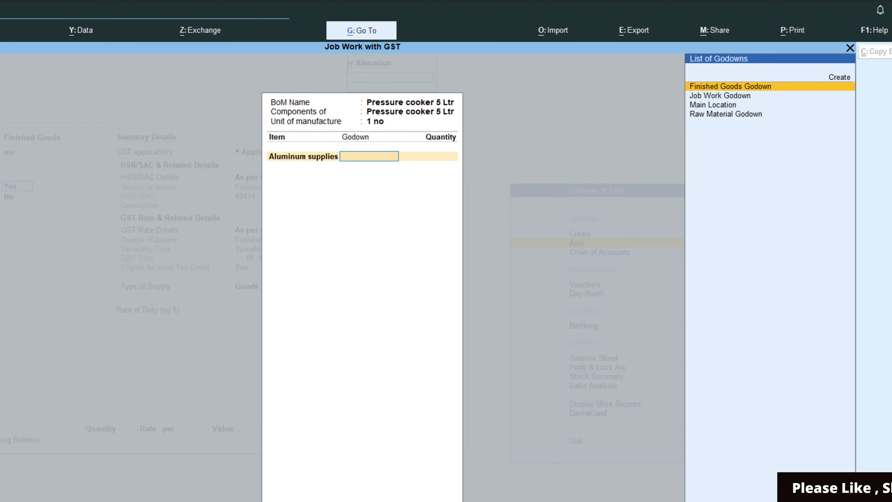
key(F12)
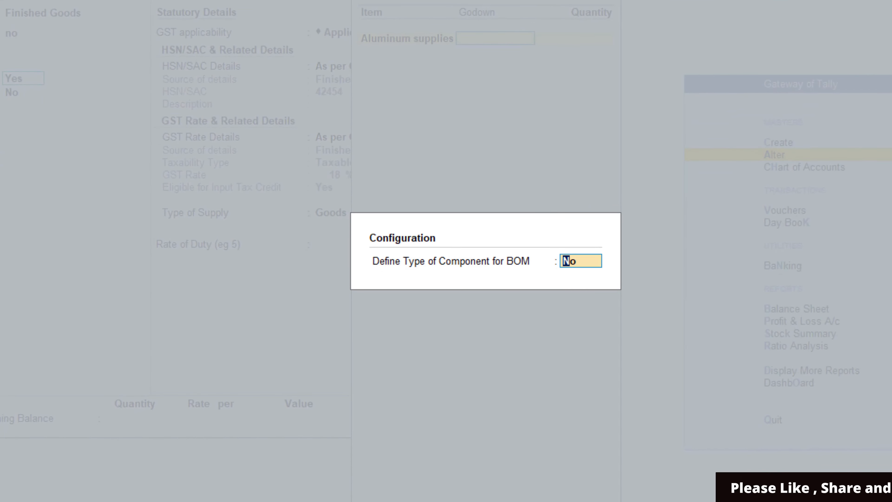
text(y)
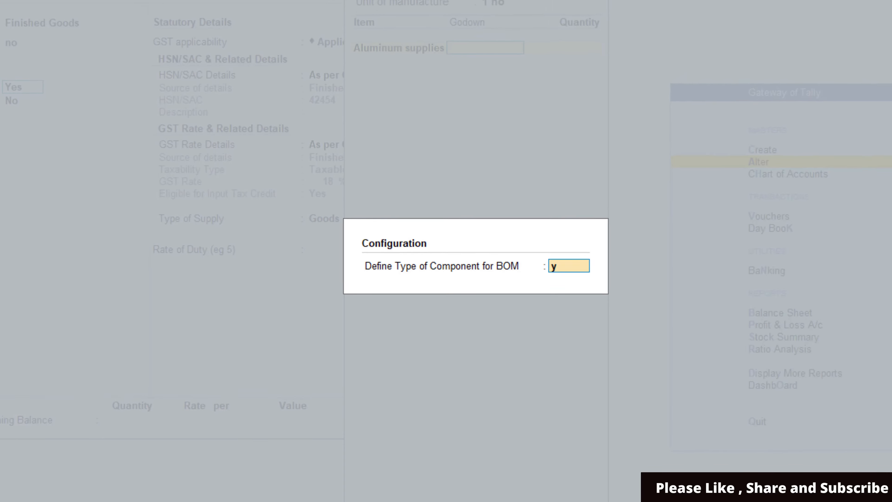
key(Return)
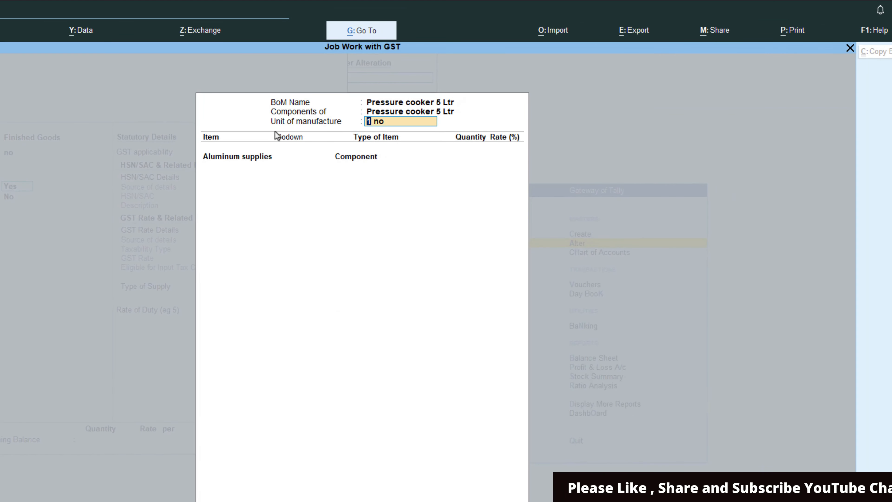
Complete the Aluminum supplies line with Raw Material Godown, type Component, and quantity 1 no, consulting the Word notes
key(Return)
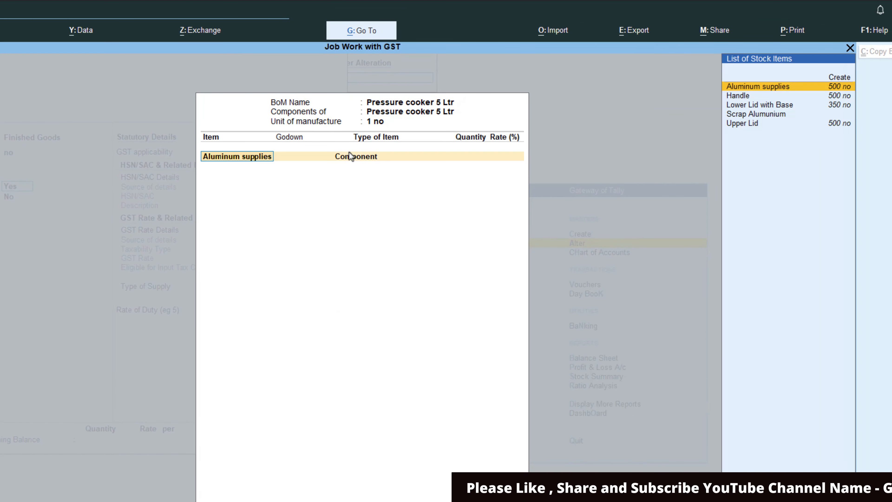
key(Return)
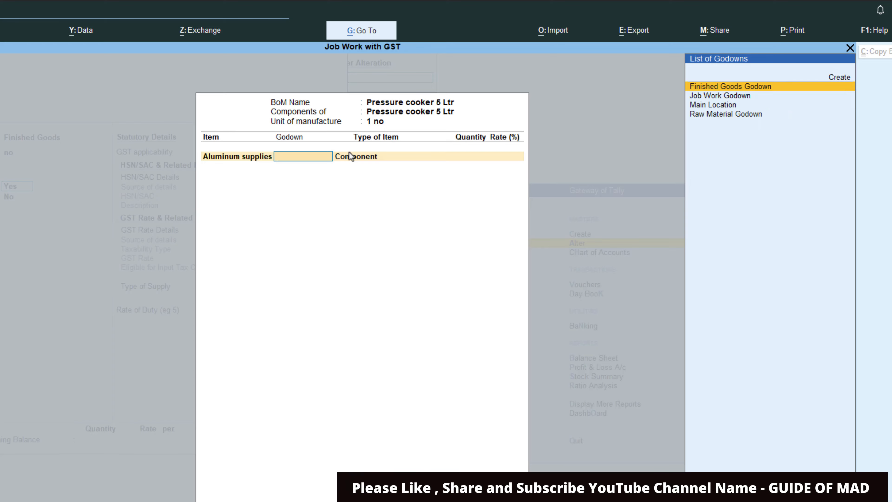
key(alt+Tab)
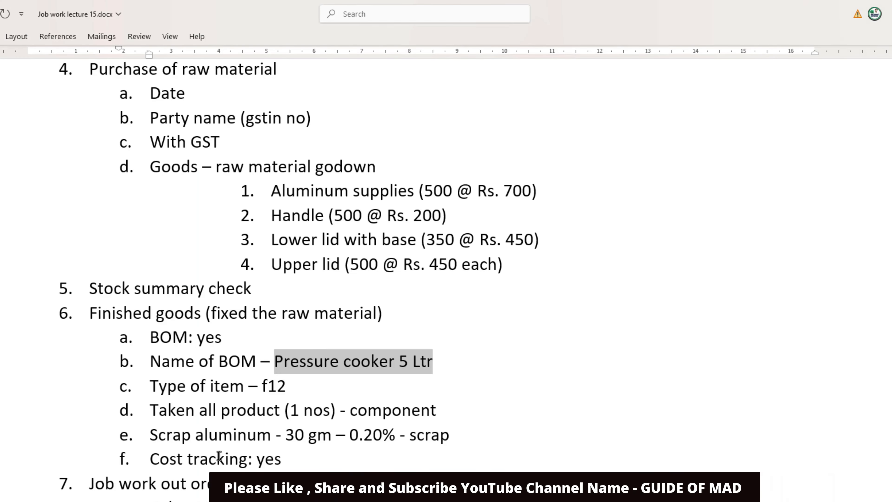
key(alt+Tab)
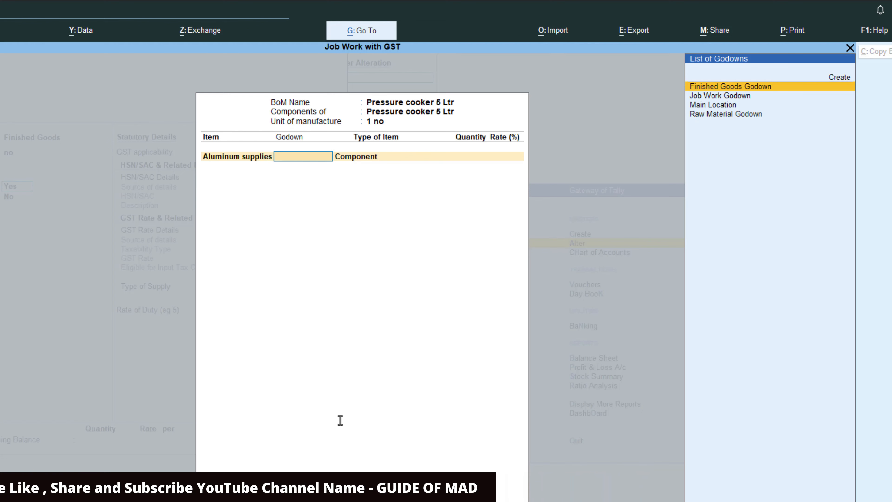
key(Down)
key(Down)
key(Down)
key(Return)
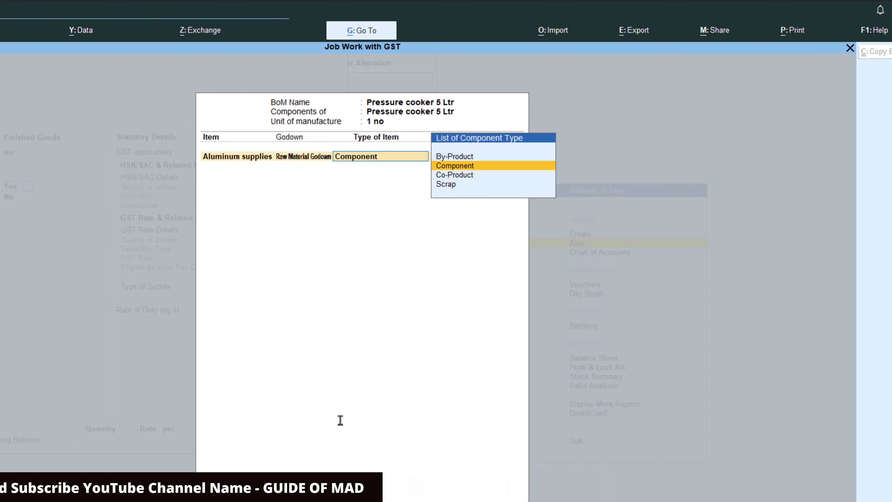
key(alt+Tab)
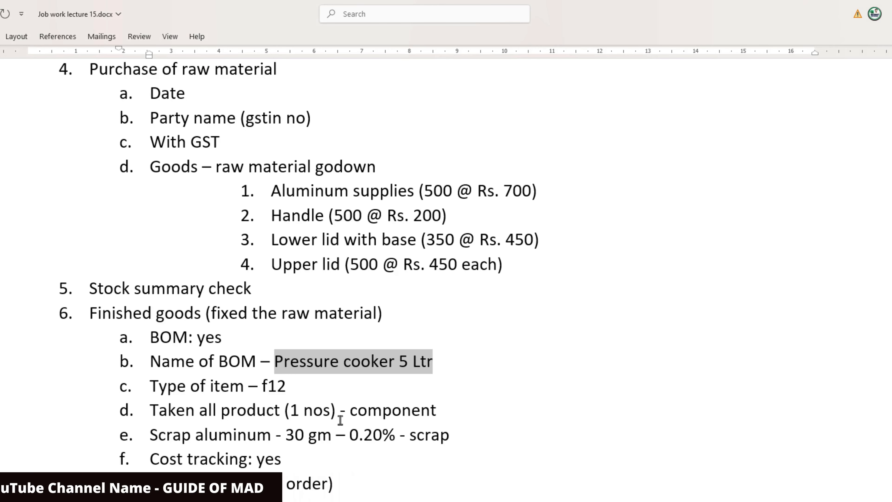
key(alt+Tab)
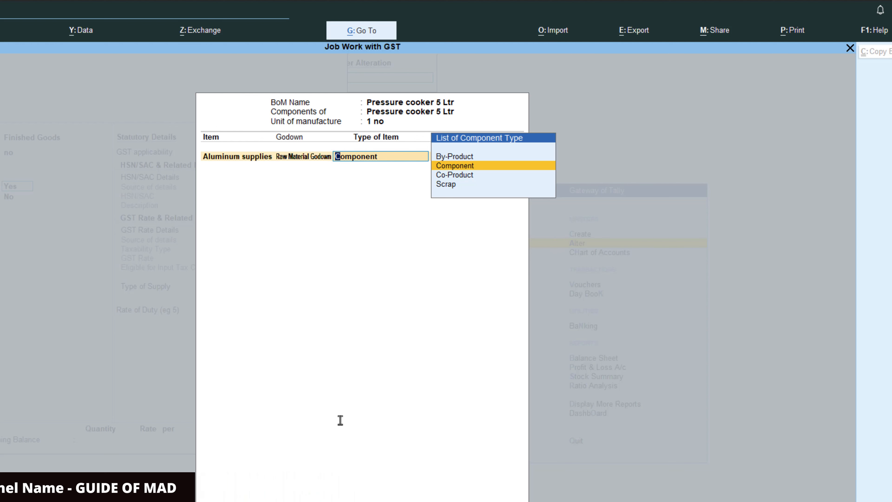
key(Return)
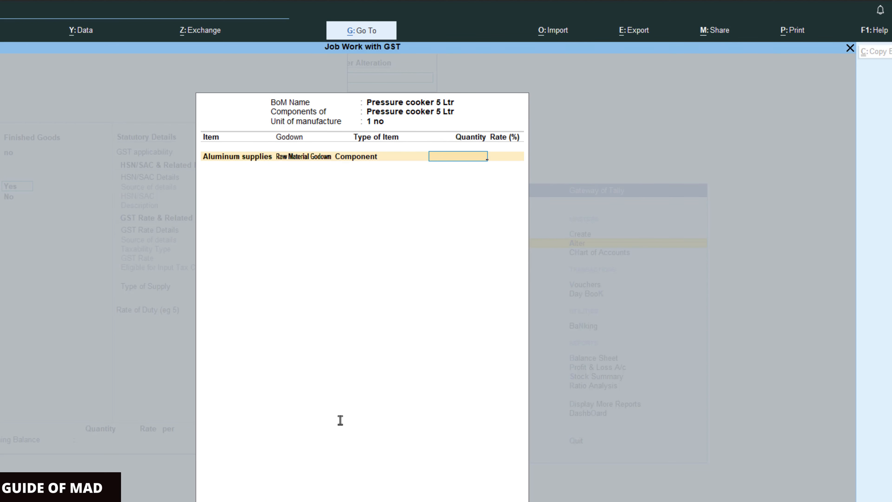
key(Return)
Add Handle to the BOM from Raw Material Godown as a Component with quantity 1 no
key(Down)
key(Down)
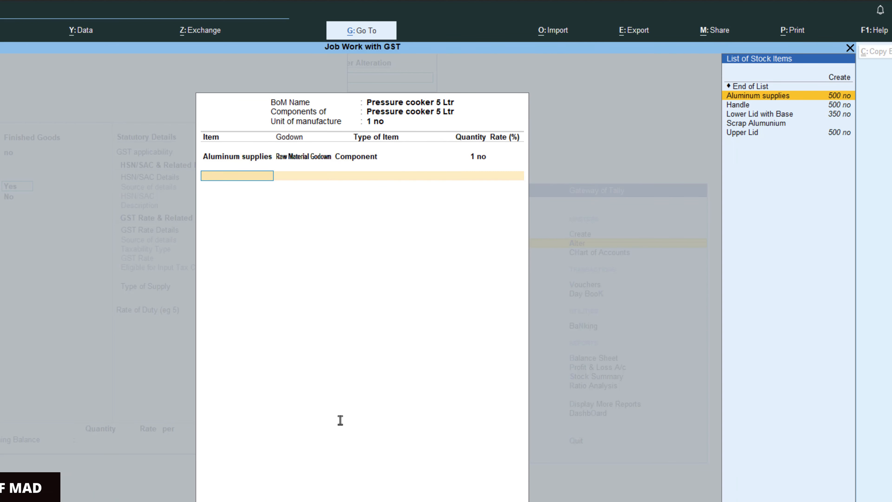
key(Return)
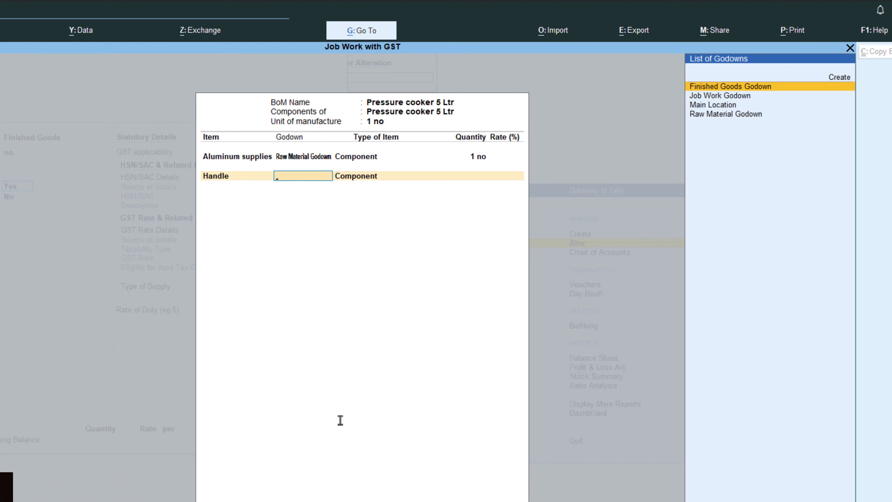
key(Down)
key(Down)
key(Down)
key(Return)
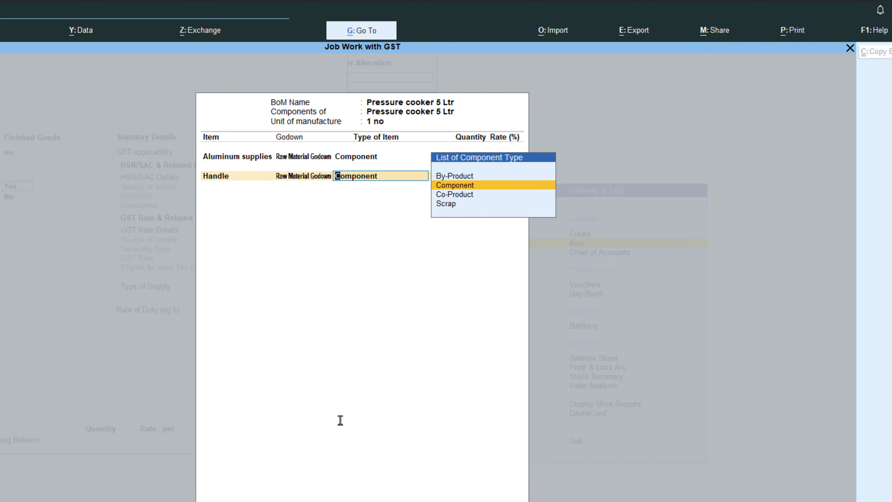
key(Return)
key(Return)
Add Lower Lid with Base to the BOM from Raw Material Godown as a Component with quantity 1 no
key(Down)
key(Down)
key(Down)
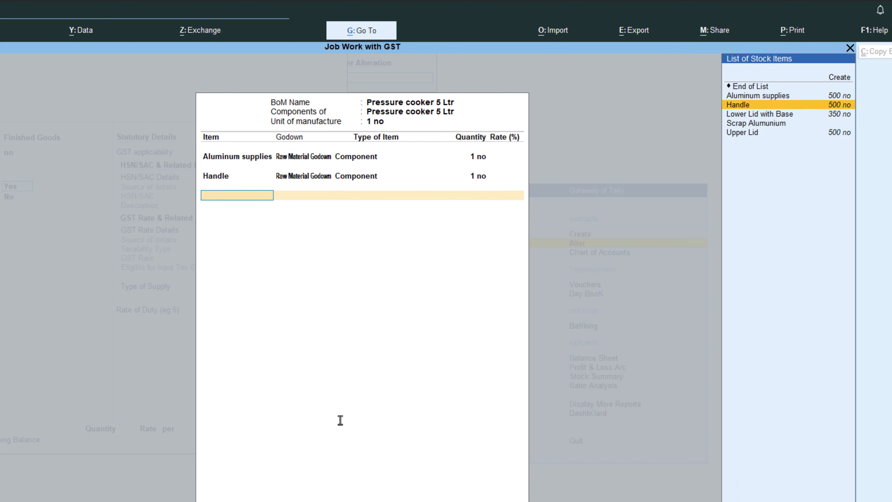
key(Return)
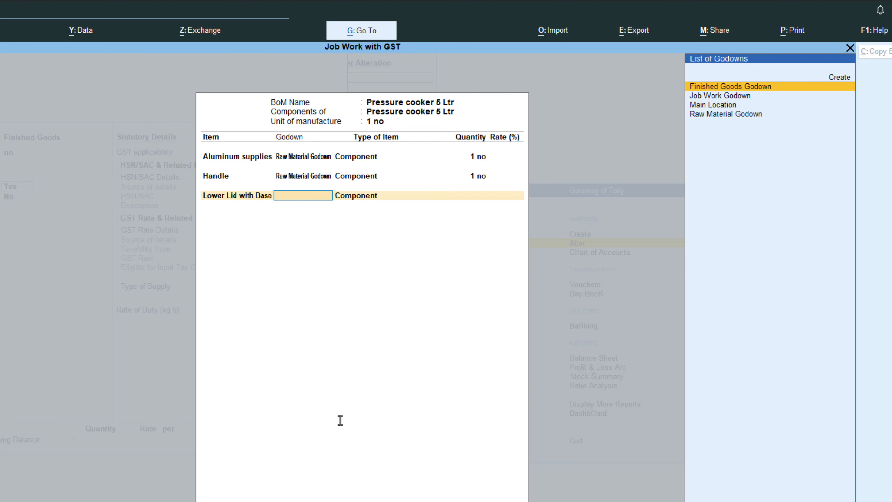
key(Down)
key(Down)
key(Down)
key(Return)
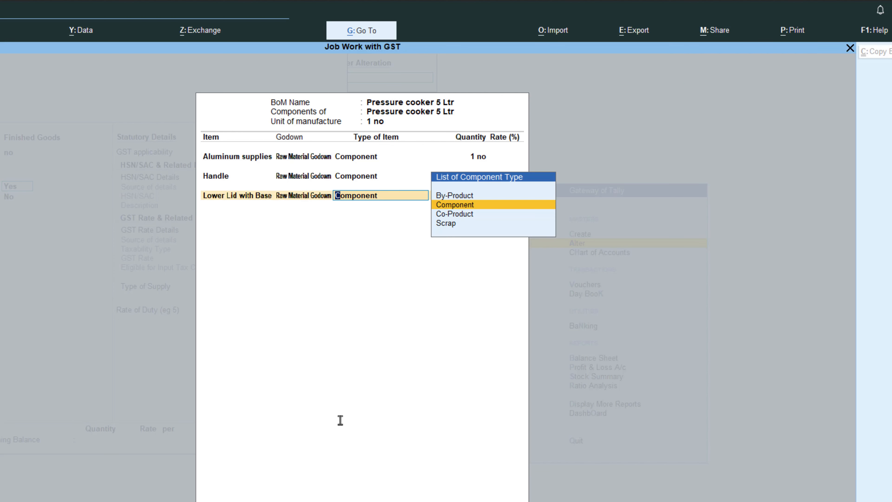
key(Return)
key(Return)
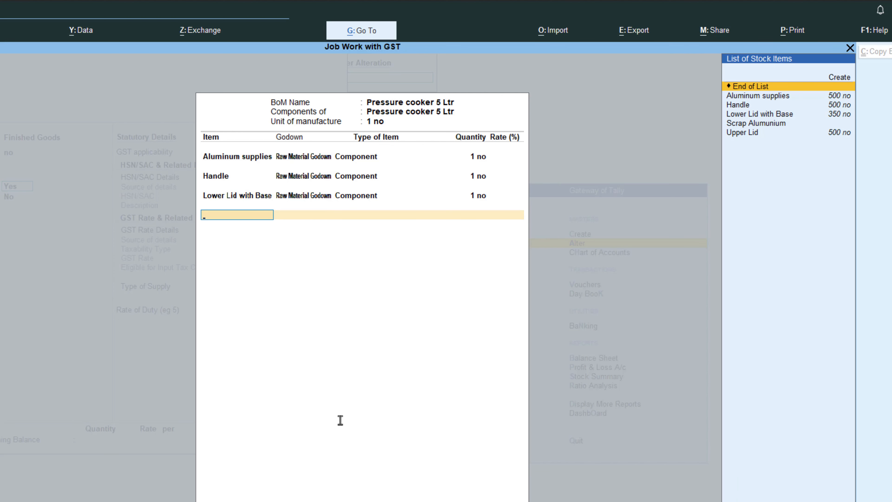
Add Upper Lid to the BOM from Raw Material Godown as a Component with quantity 1 no
key(Down)
key(Down)
key(Down)
key(Down)
key(Down)
key(Return)
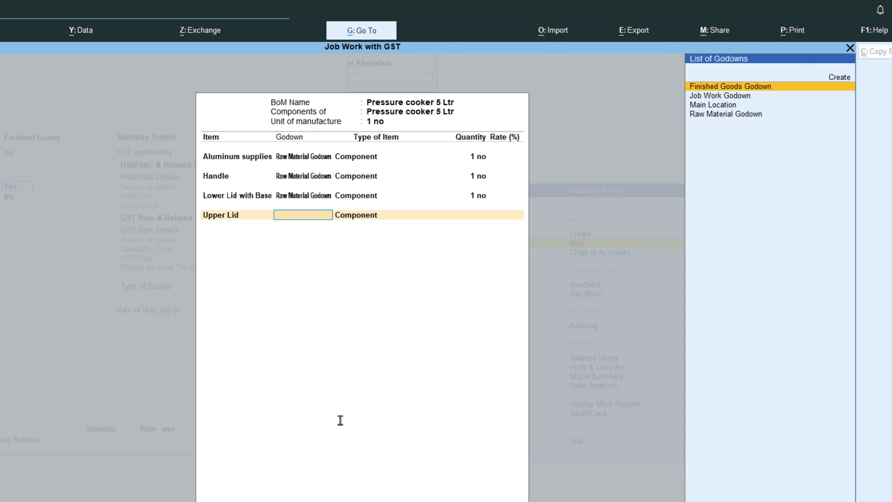
key(Down)
key(Down)
key(Down)
key(Return)
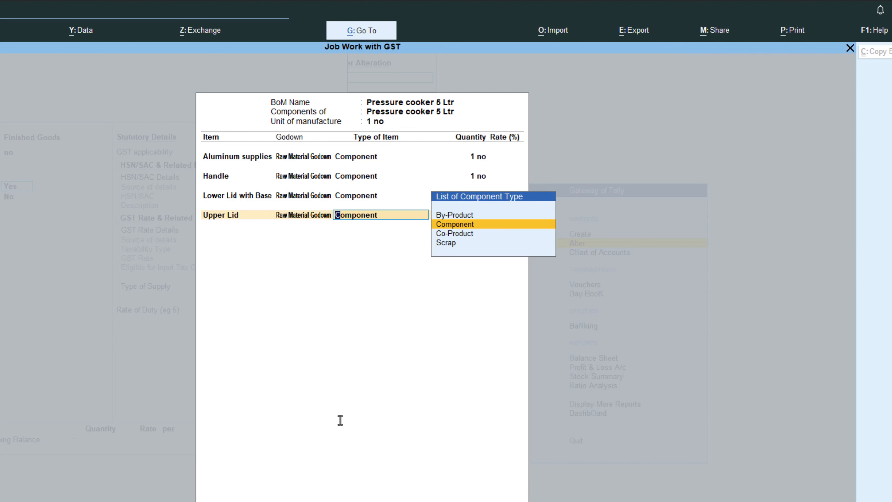
key(Return)
key(Return)
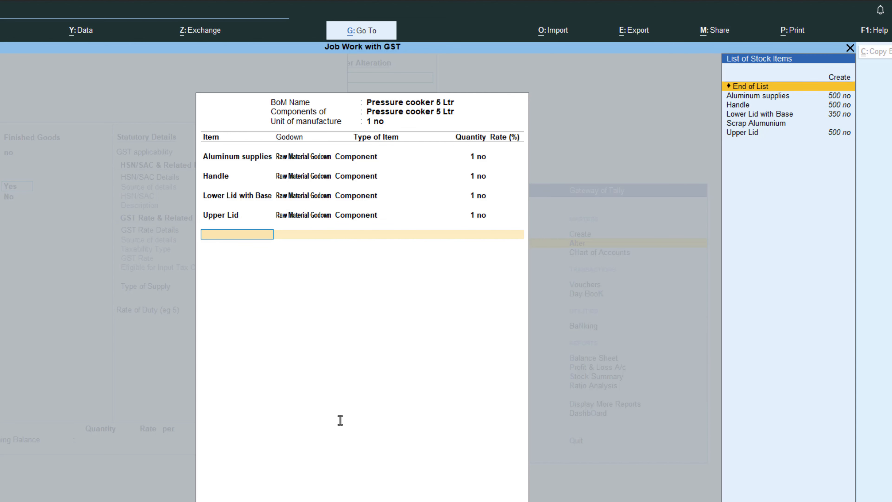
Add Scrap Alumunium to the BOM from Raw Material Godown with type Scrap
key(Down)
key(Down)
key(Down)
key(Down)
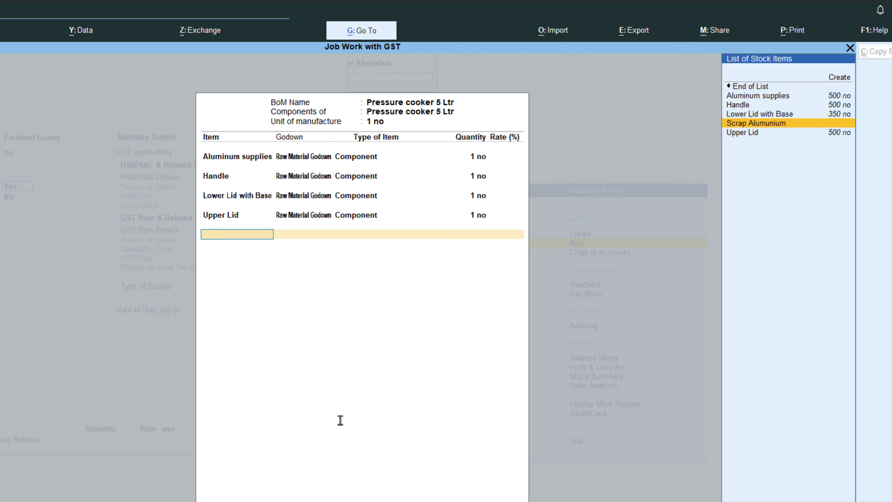
key(Return)
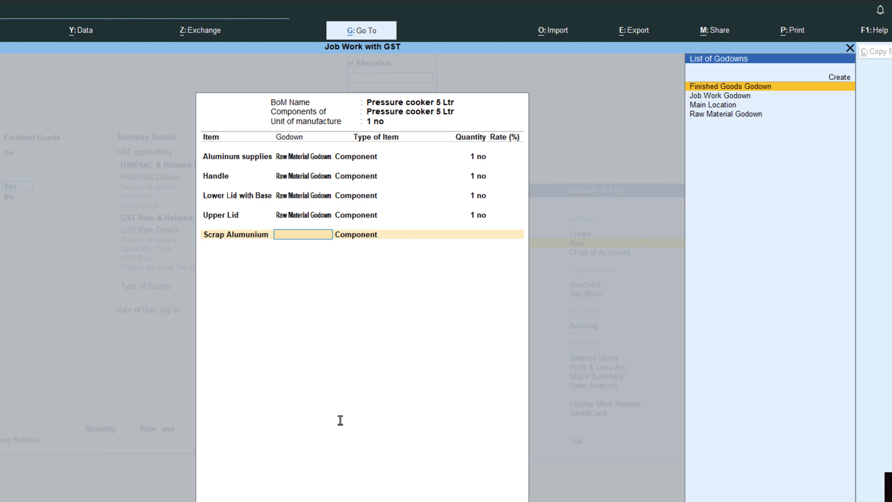
key(Down)
key(Down)
key(Down)
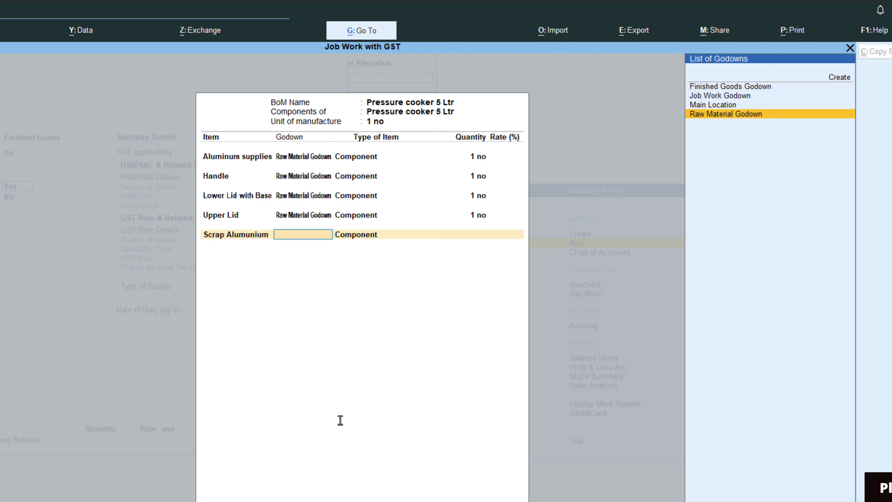
key(Return)
key(Down)
key(Down)
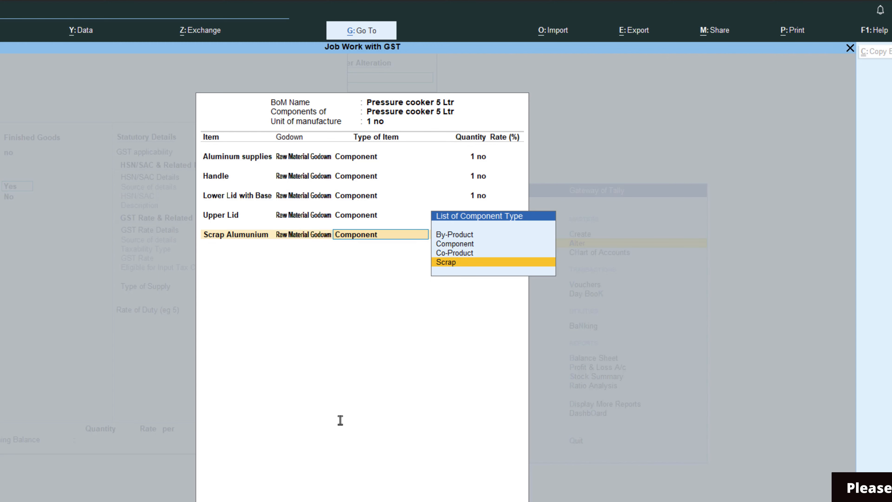
key(Return)
Set the Scrap Alumunium line to 30 gms at 0.20 %, consulting the Word notes, and accept the BOM
key(alt+Tab)
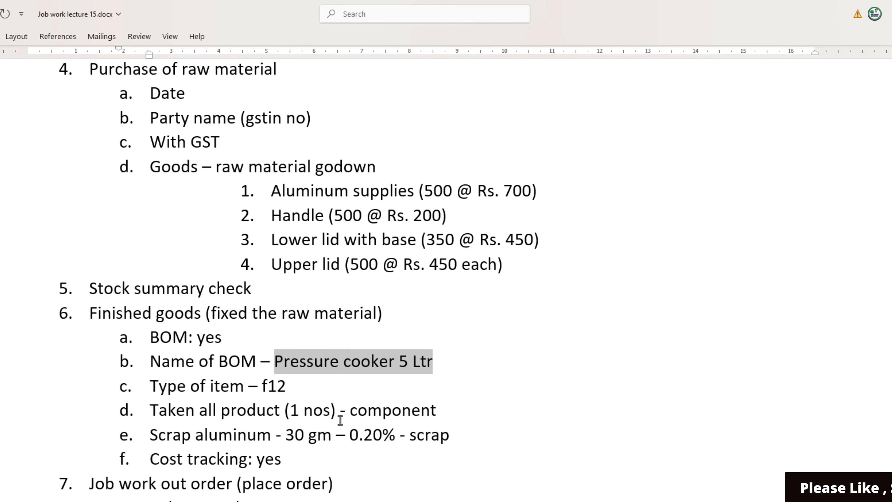
key(alt+Tab)
text(30)
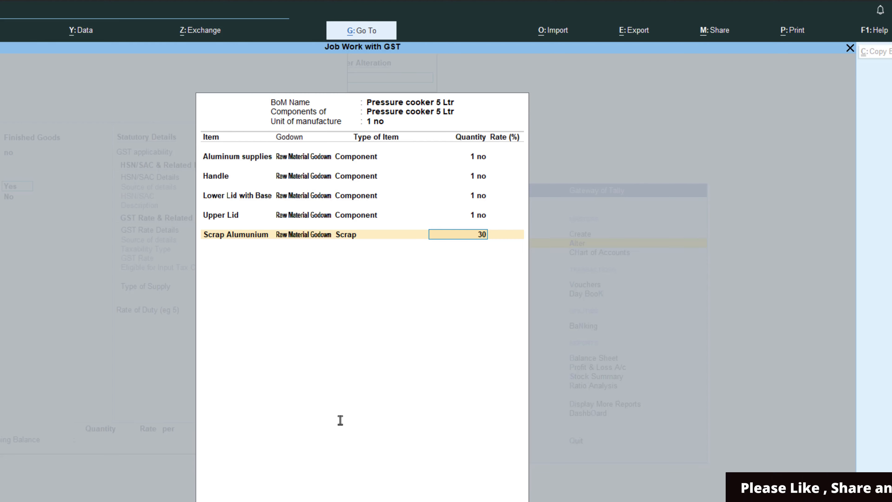
key(Return)
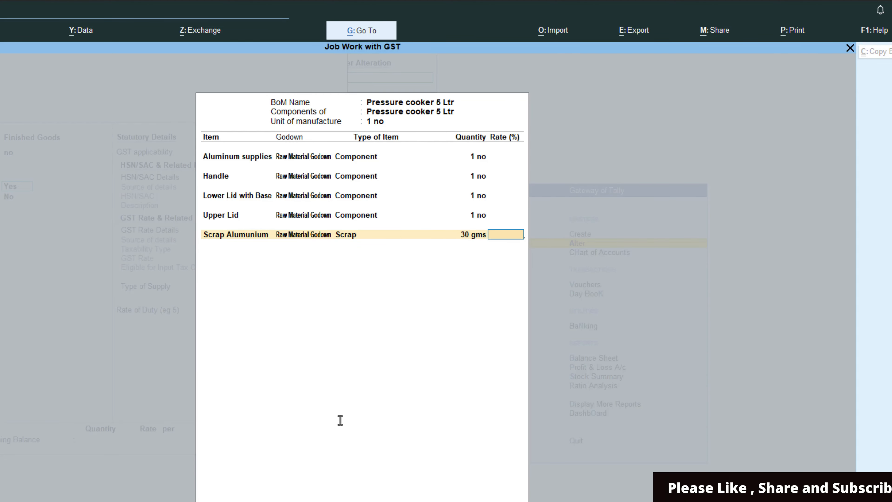
key(alt+Tab)
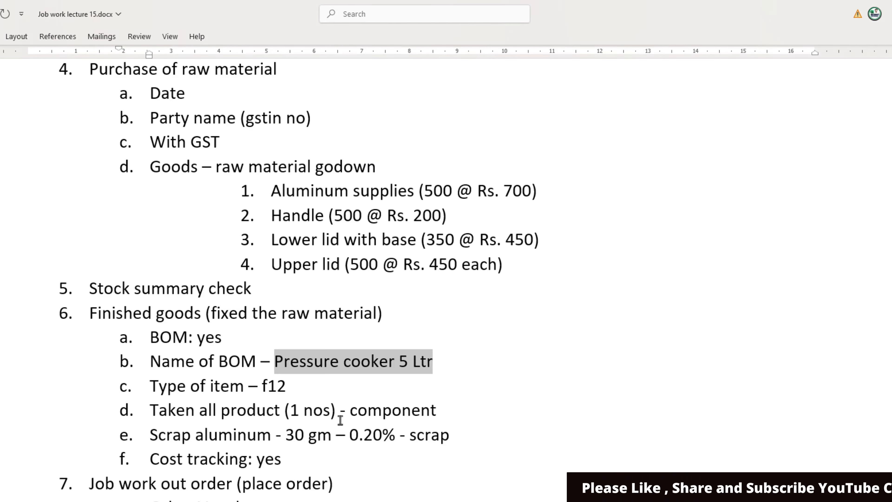
key(alt+Tab)
text(0.20)
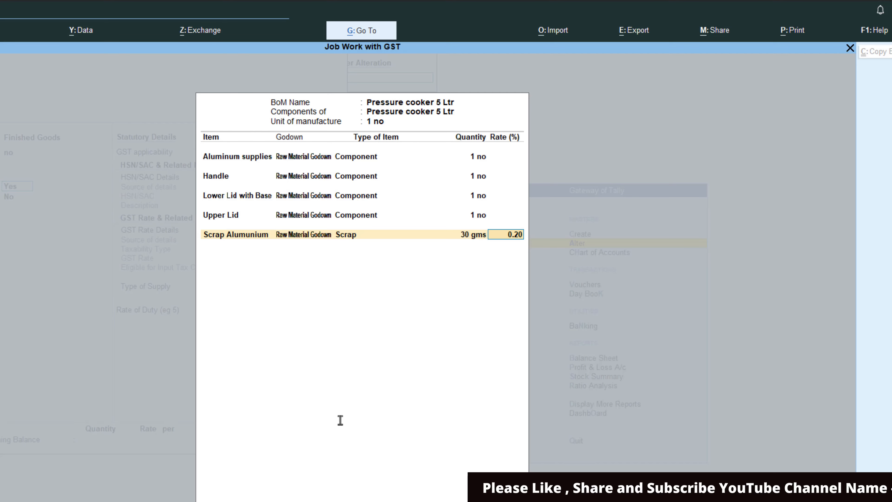
key(Return)
key(alt+Tab)
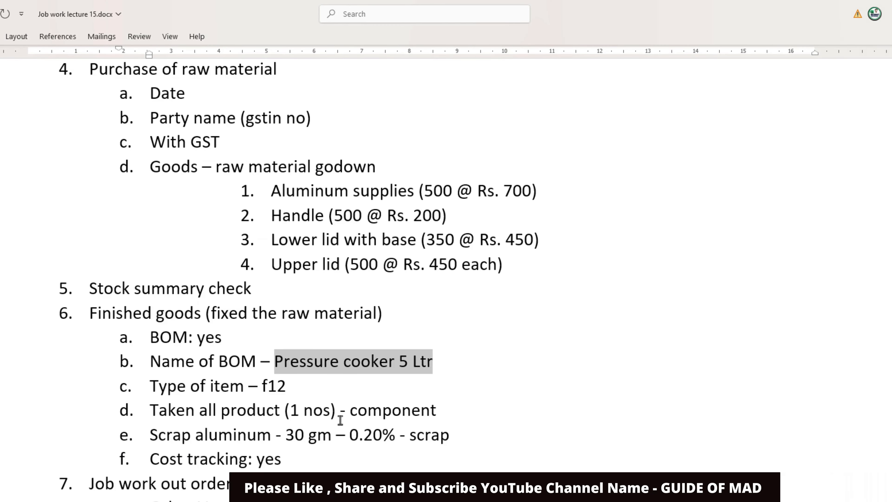
key(alt+Tab)
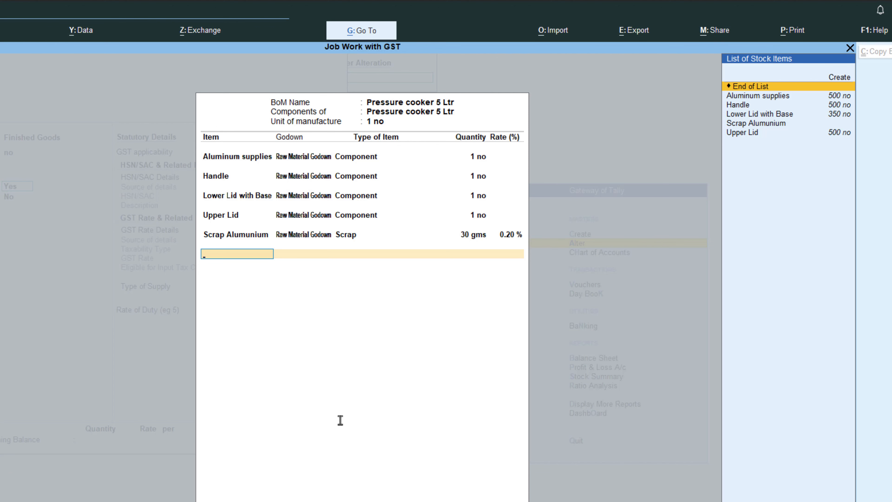
key(Return)
key(Return)
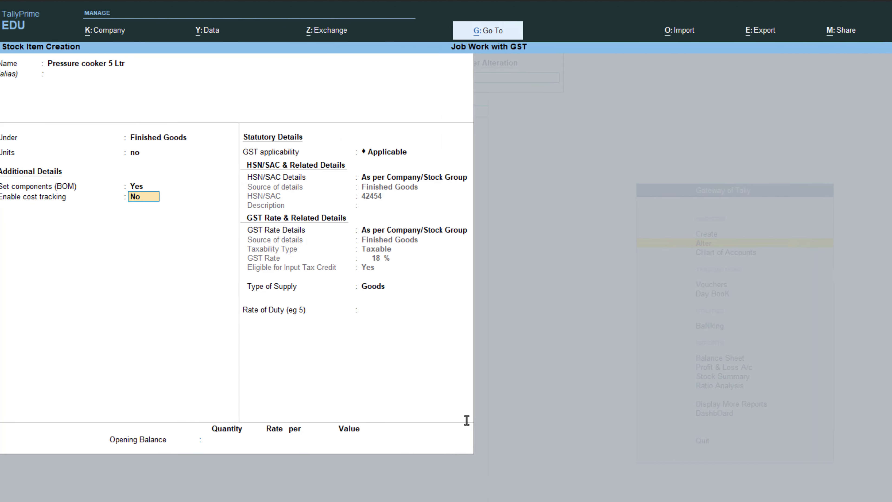
Enable cost tracking for Pressure cooker 5 Ltr as given in the Word notes and save the stock item
key(alt+Tab)
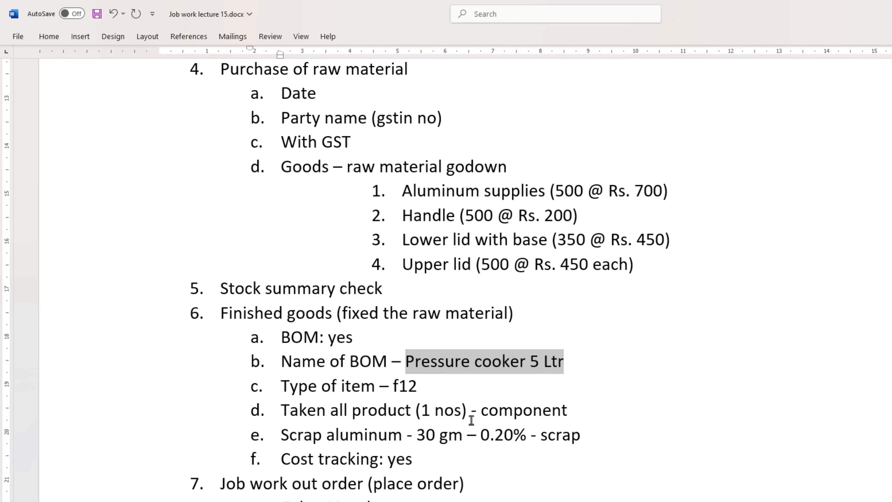
key(alt+Tab)
key(y)
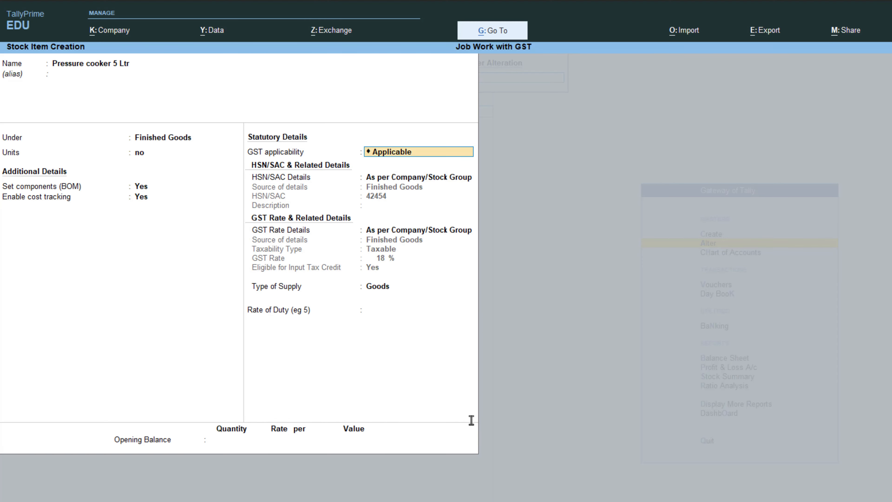
key(ctrl+a)
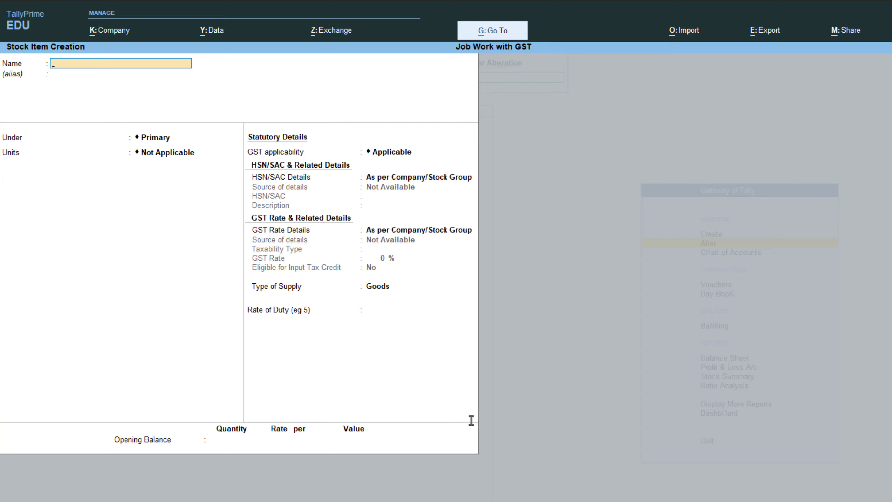
Examine the job work out order section of the Word notes for the voucher type, party and process duration
key(alt+Tab)
scroll(511, 391, down, 2)
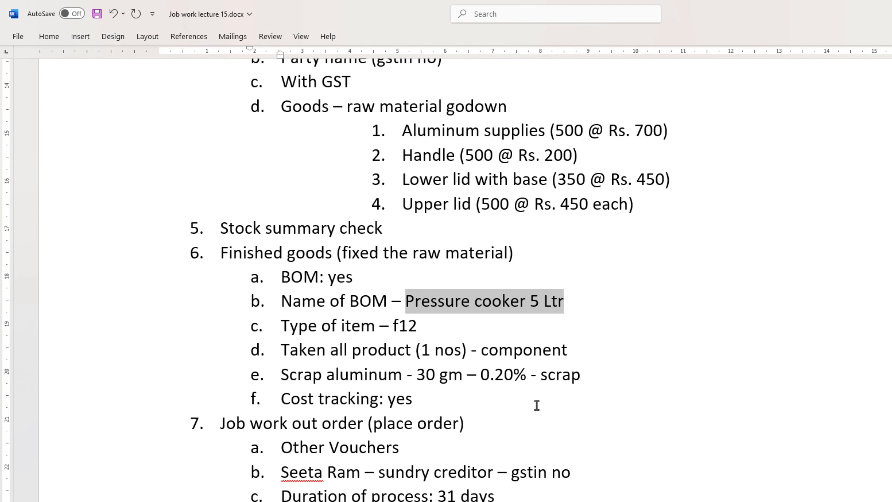
scroll(533, 409, down, 4)
scroll(533, 409, down, 2)
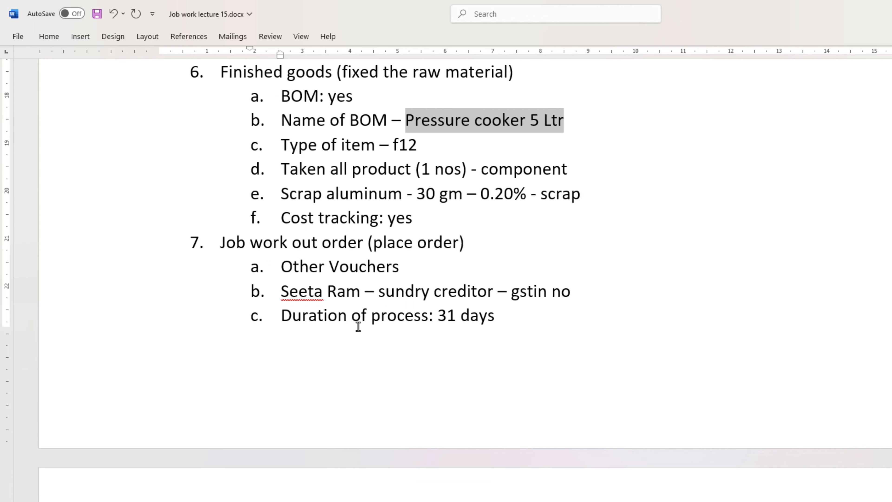
scroll(492, 404, down, 4)
scroll(287, 228, up, 2)
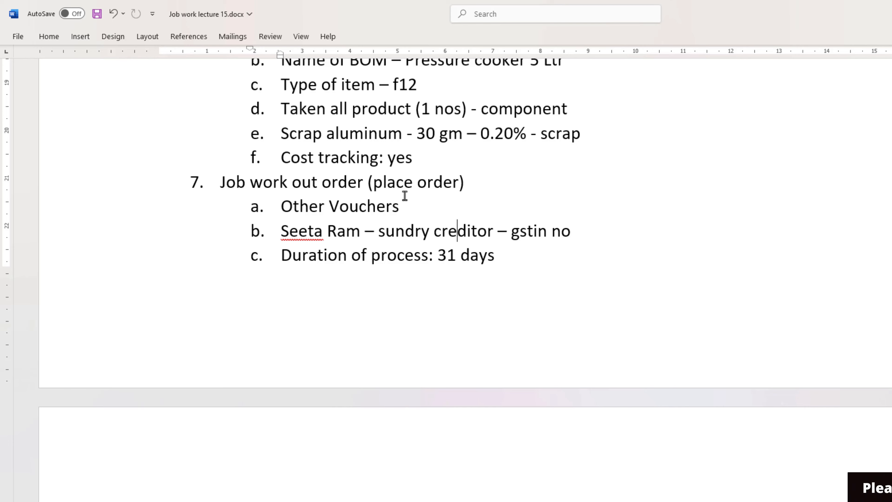
key(alt+Tab)
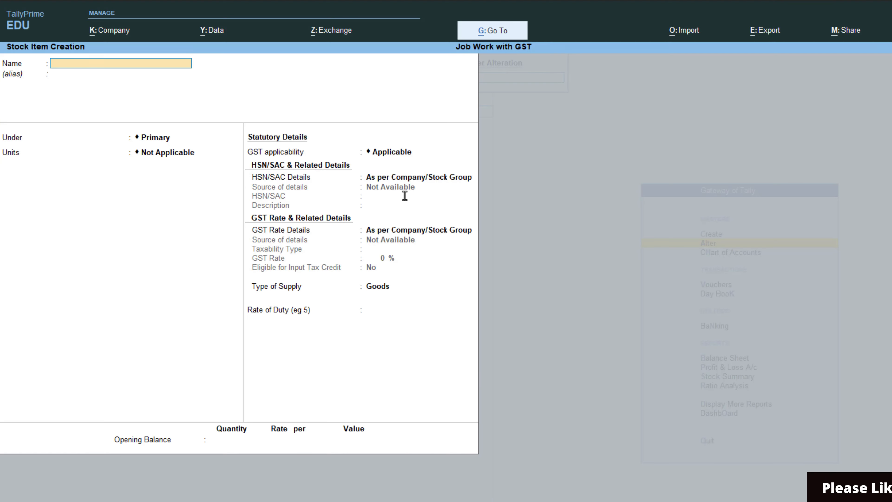
Leave stock item creation and master alteration, and open voucher entry from the Gateway of Tally
key(Escape)
key(Return)
key(Escape)
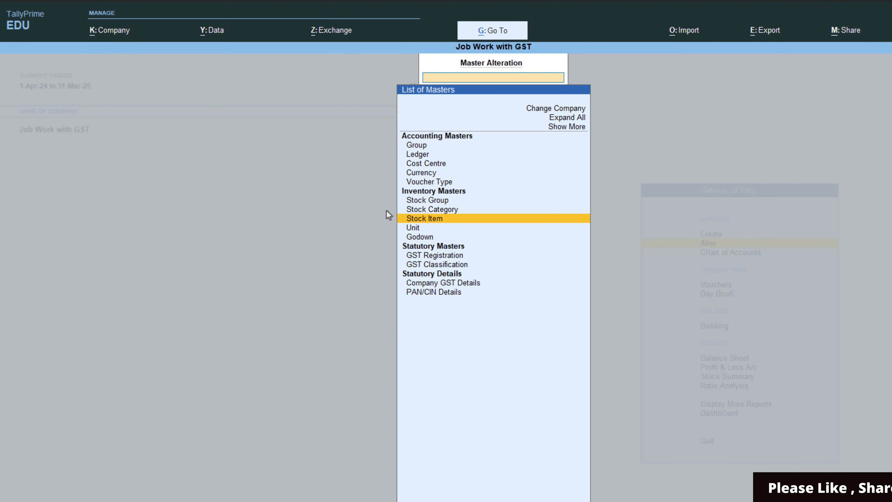
key(Escape)
key(Down)
key(Down)
key(Down)
key(Up)
key(Return)
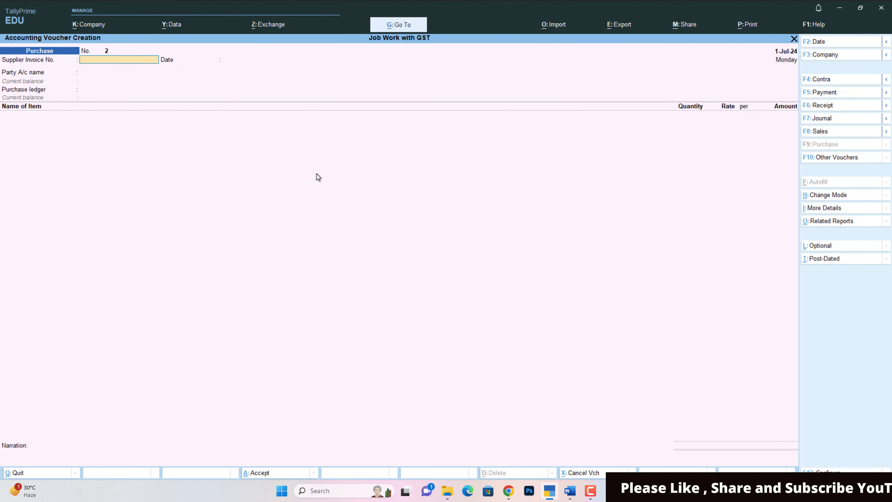
Change the voucher type from Purchase to Job Work Out Order
key(F10)
key(Down)
key(Down)
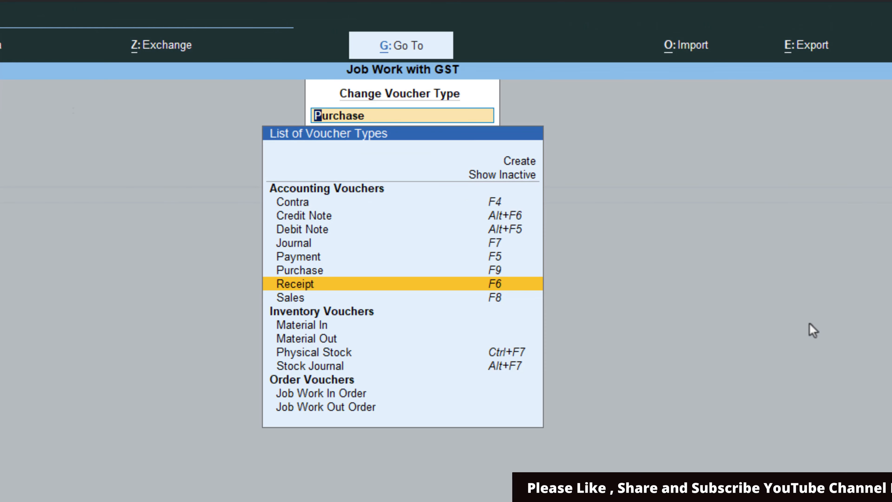
key(Down)
key(Down)
key(Down)
key(Down)
key(Down)
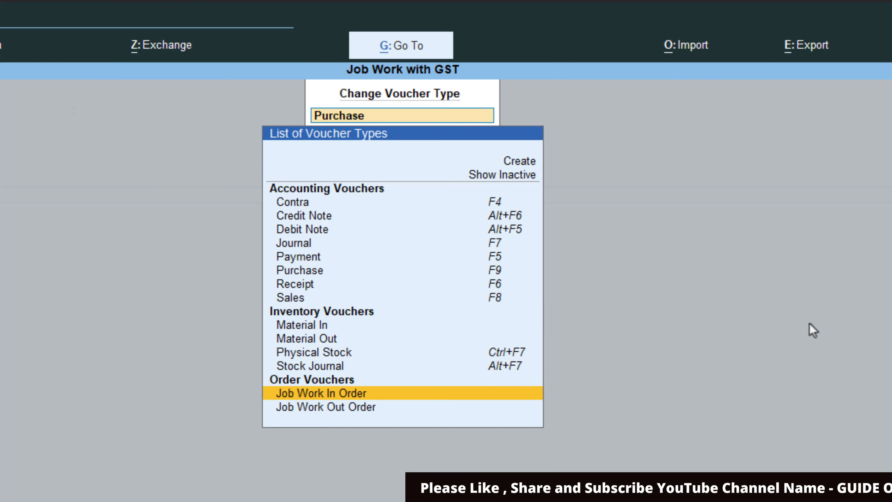
key(Down)
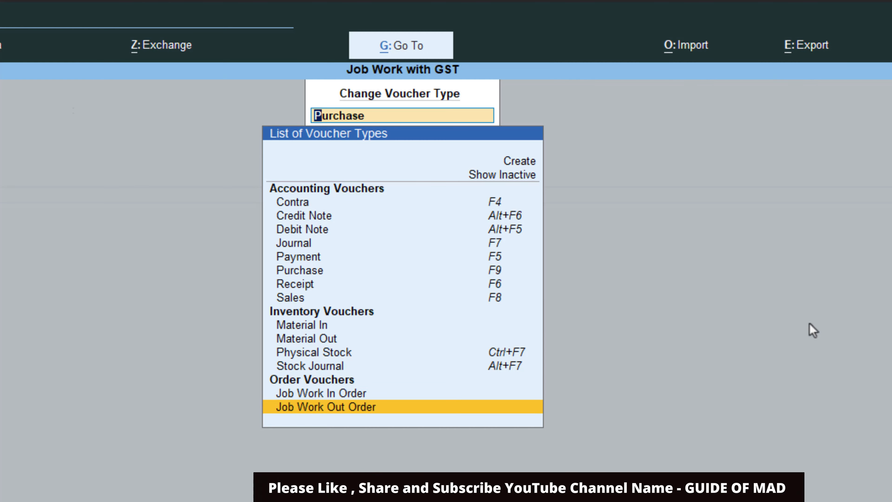
key(Return)
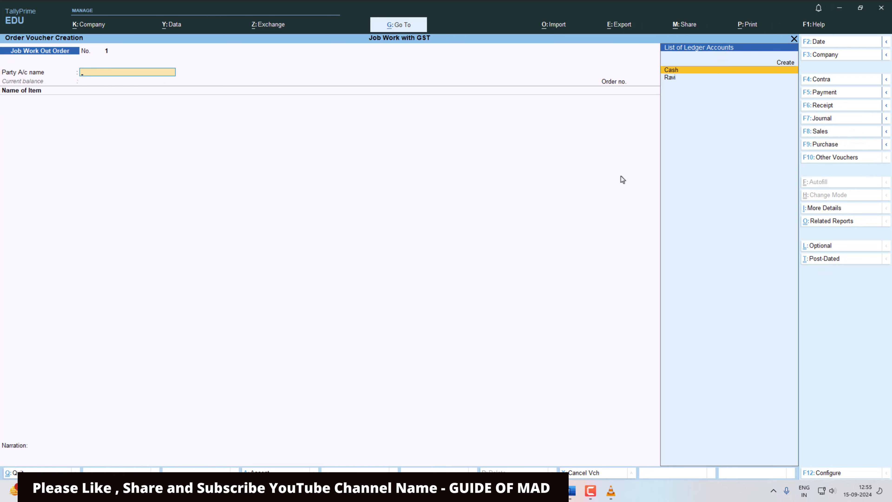
Create a party ledger with the job worker's name under Sundry Creditors, keeping the bill-by-bill and mailing name defaults
key(alt+c)
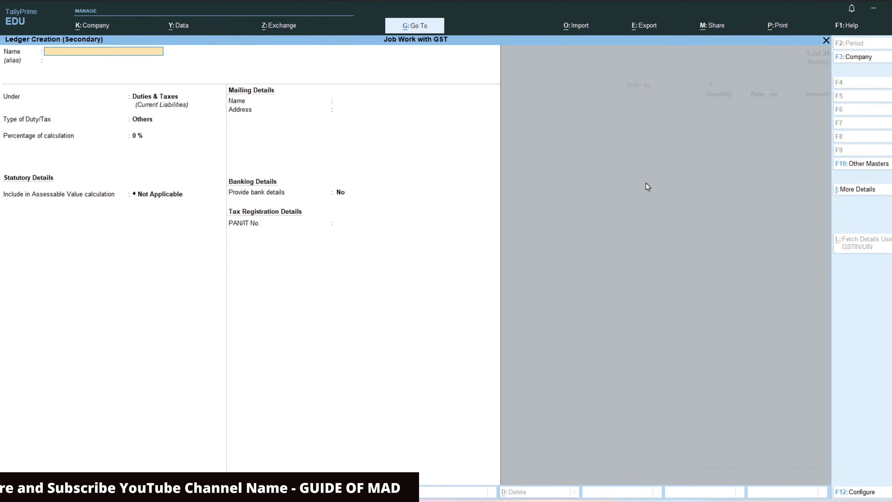
text(Seeta)
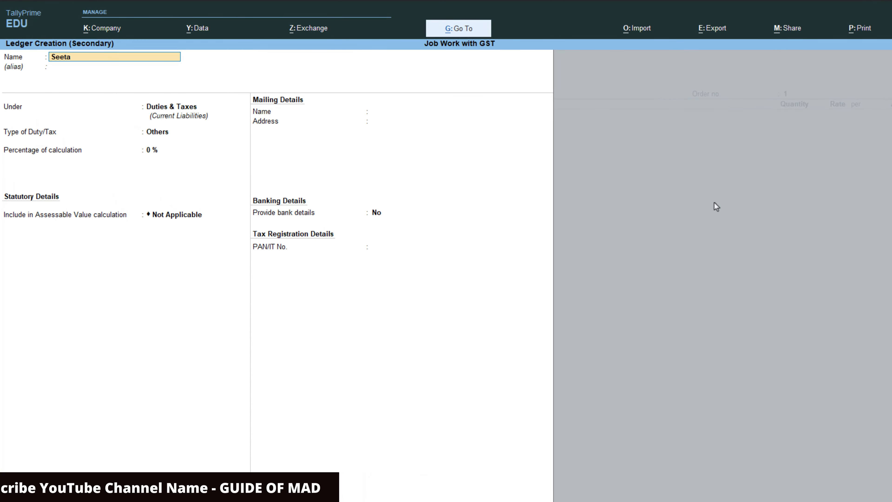
text( Ram)
key(Return)
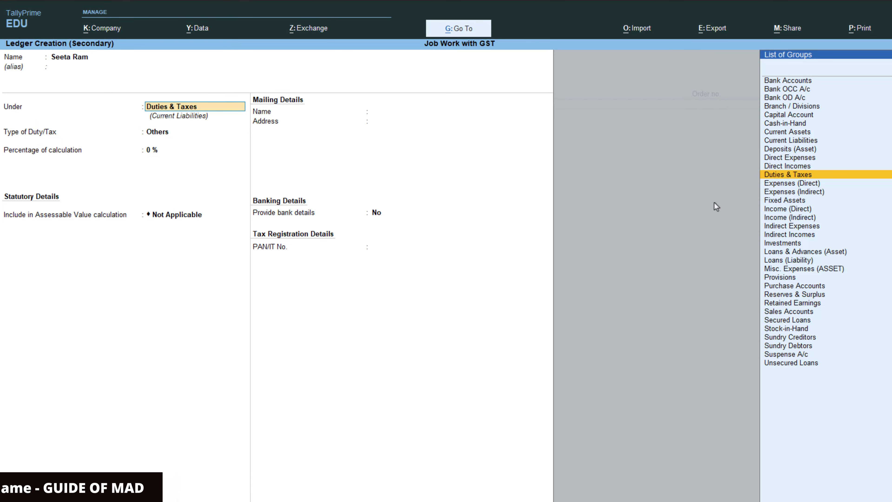
text(S)
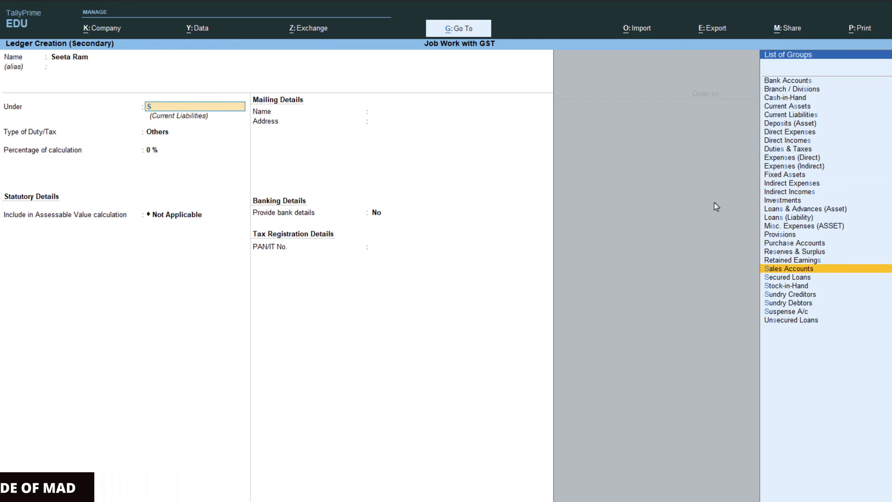
key(Down)
key(Down)
key(Down)
key(Return)
key(Return)
key(Return)
key(Return)
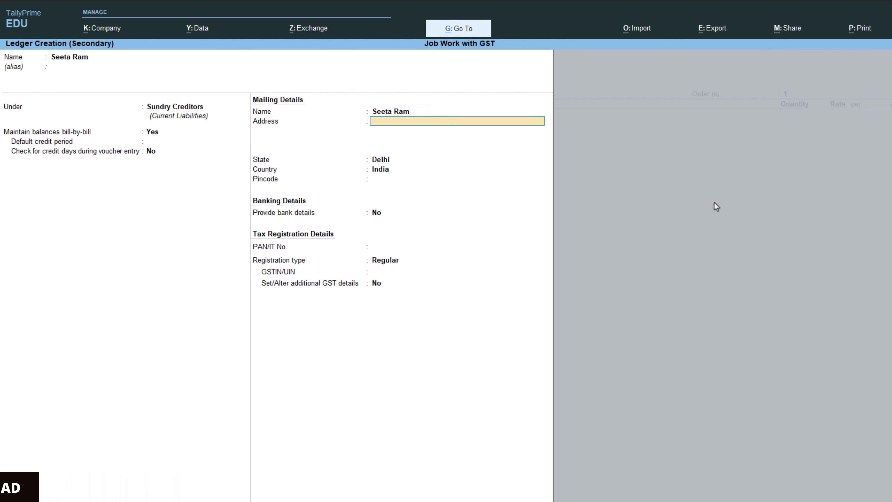
Keep Delhi, India and Regular registration, enter the job worker's GSTIN and save the ledger
key(Return)
key(Return)
key(Return)
key(Return)
key(Return)
key(Return)
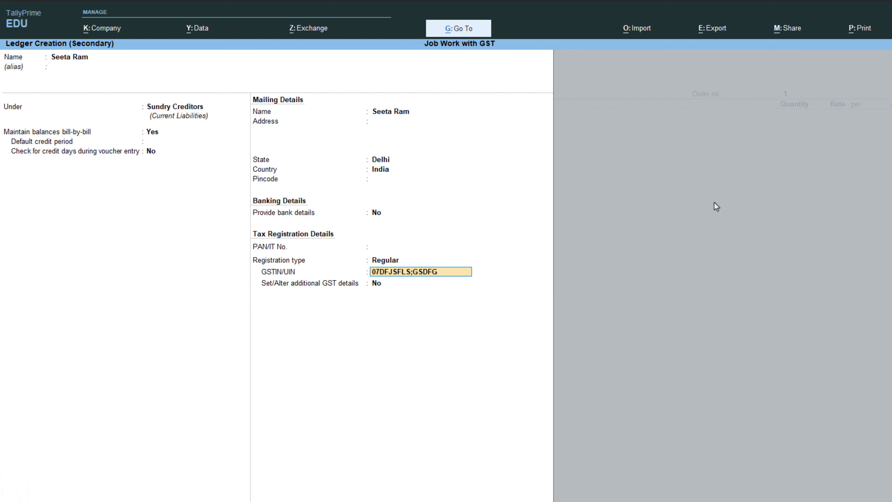
key(Return)
key(Return)
key(Return)
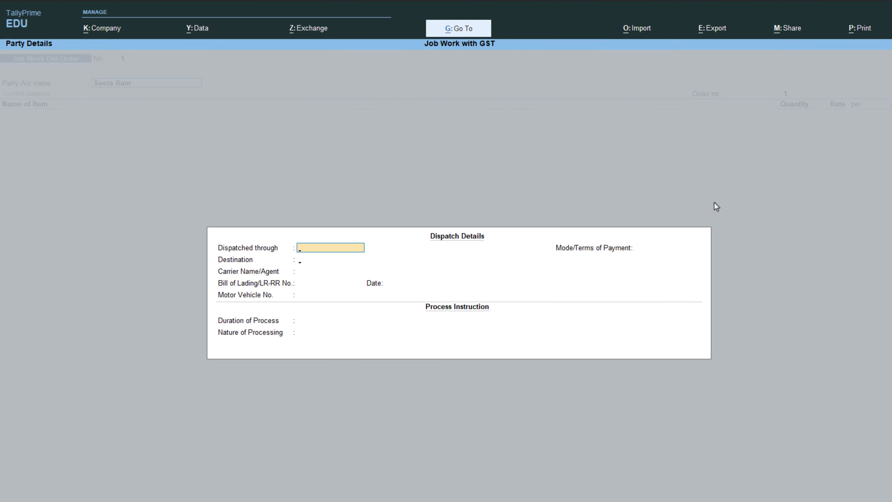
key(Return)
key(Return)
key(Return)
key(Return)
key(Return)
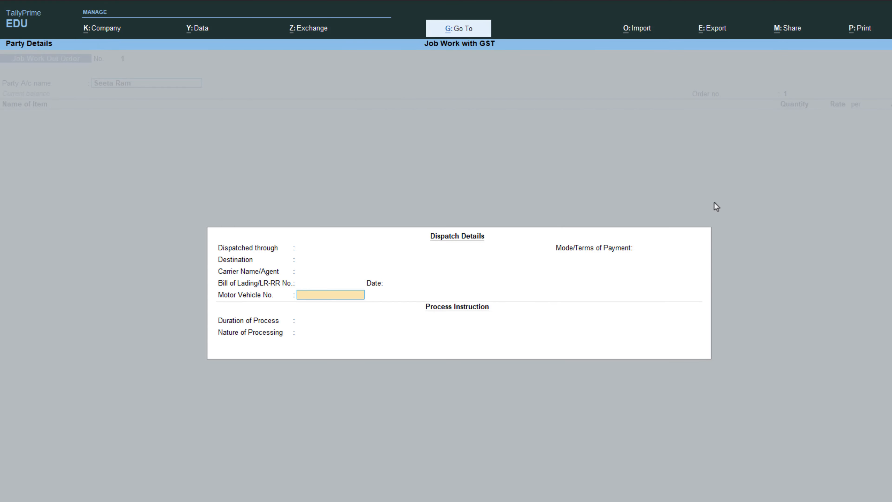
key(Return)
key(Return)
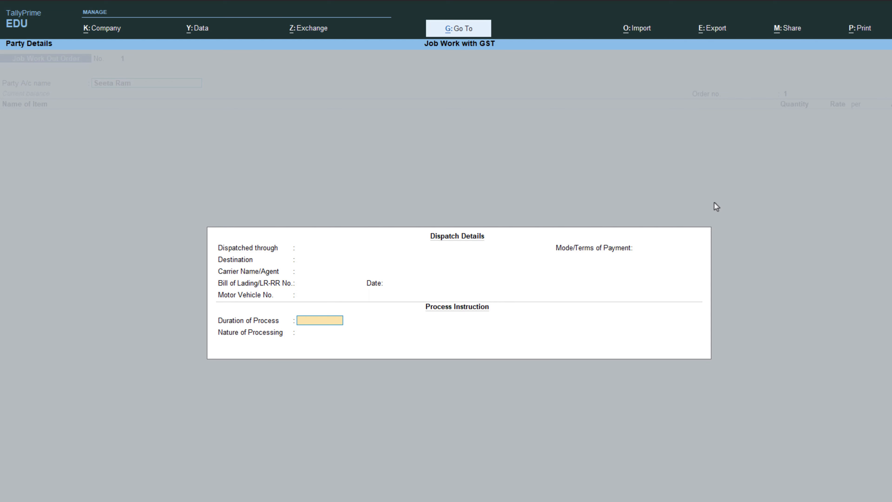
key(BackSpace)
key(BackSpace)
key(BackSpace)
key(BackSpace)
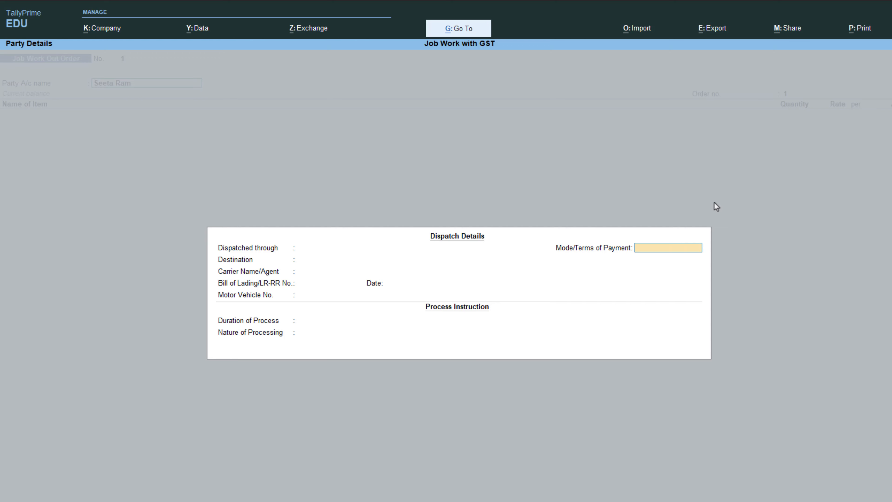
key(BackSpace)
key(BackSpace)
key(BackSpace)
key(BackSpace)
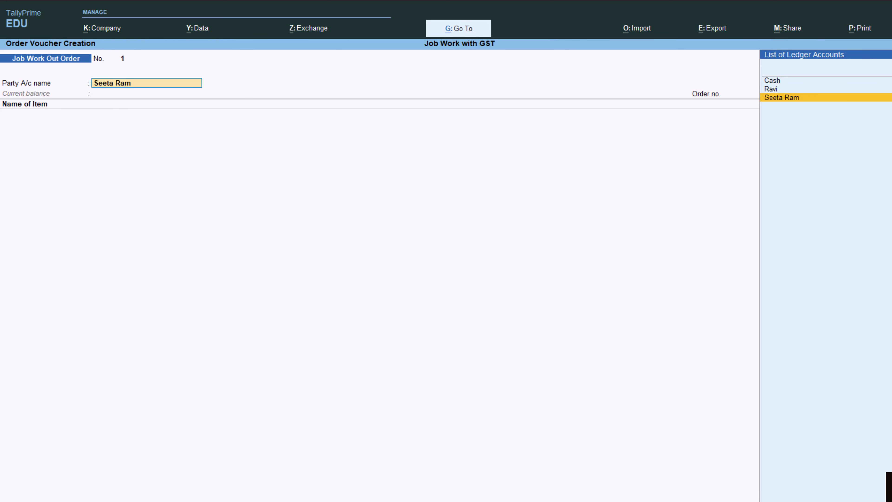
key(F12)
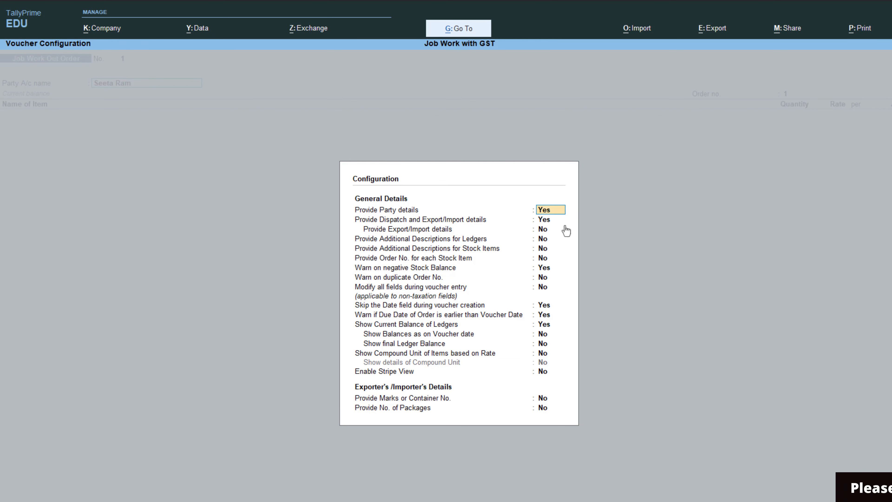
key(Escape)
Reopen the party's dispatch details, leave the dispatch fields blank and set Duration of Process to 31 days
key(Return)
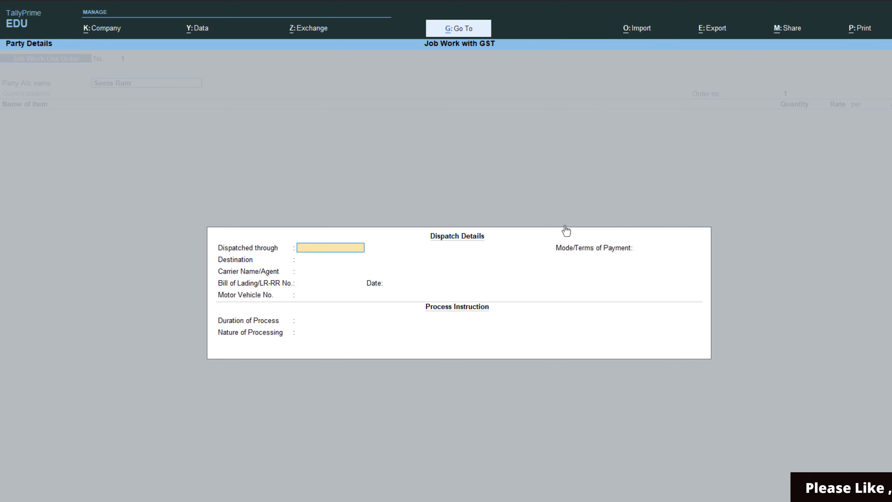
key(Return)
key(Return)
key(Return)
key(Return)
key(Return)
key(Return)
key(Return)
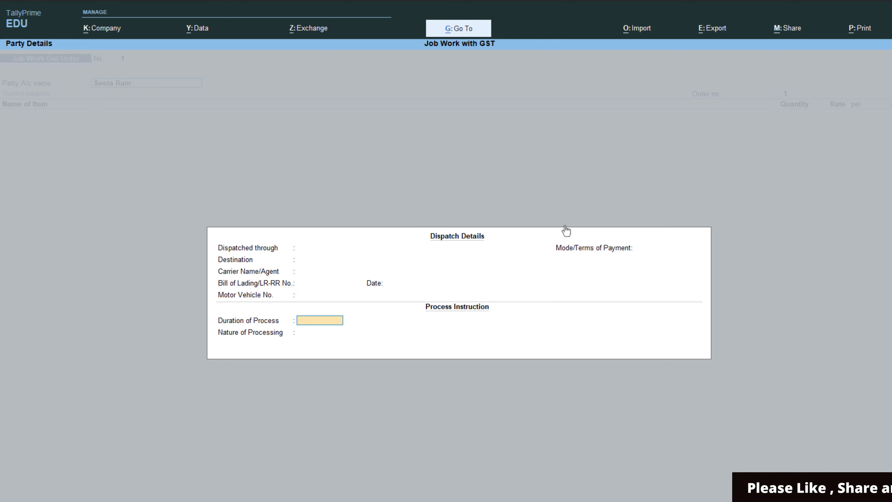
text(31)
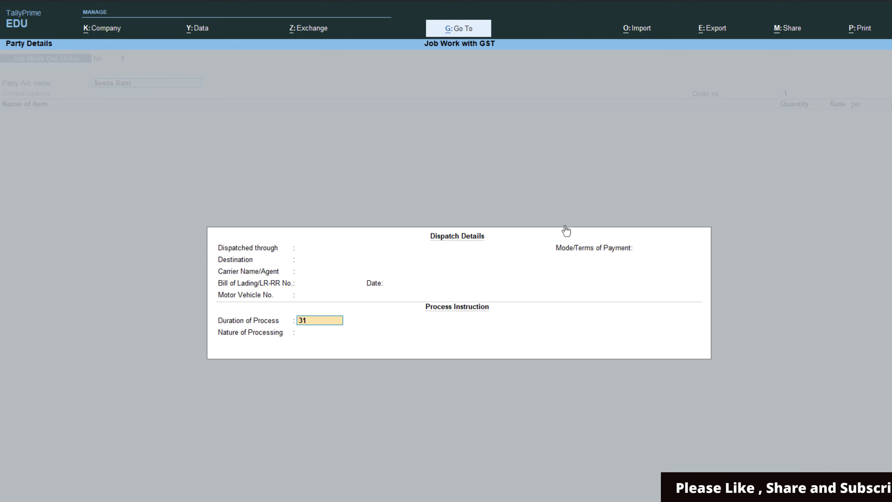
key(Return)
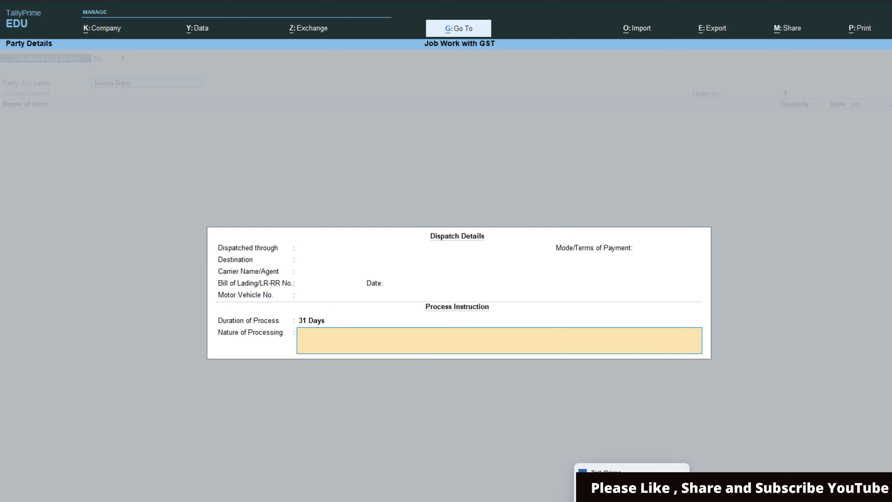
Copy "processing of pressure cooker 5 Ltr" from the Word notes into Nature of Processing in TallyPrime
mouse_move(656, 500)
click(600, 495)
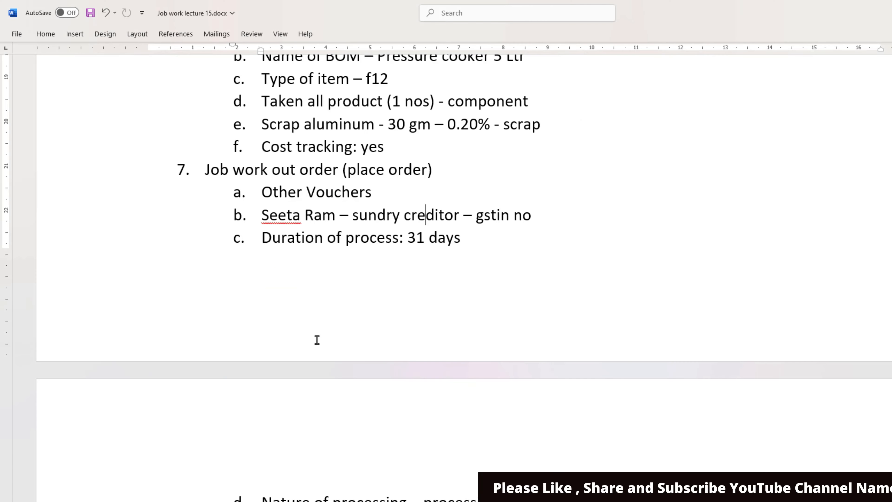
scroll(450, 251, down, 3)
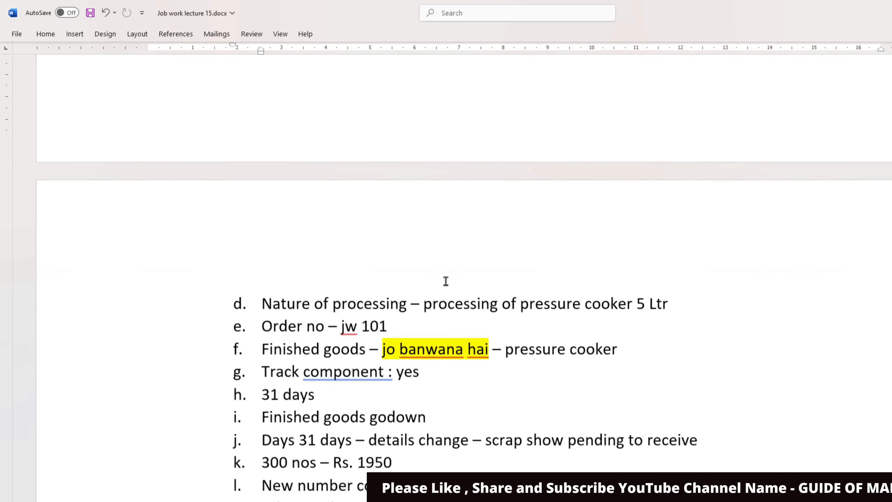
scroll(446, 281, down, 1)
drag(422, 279, 683, 281)
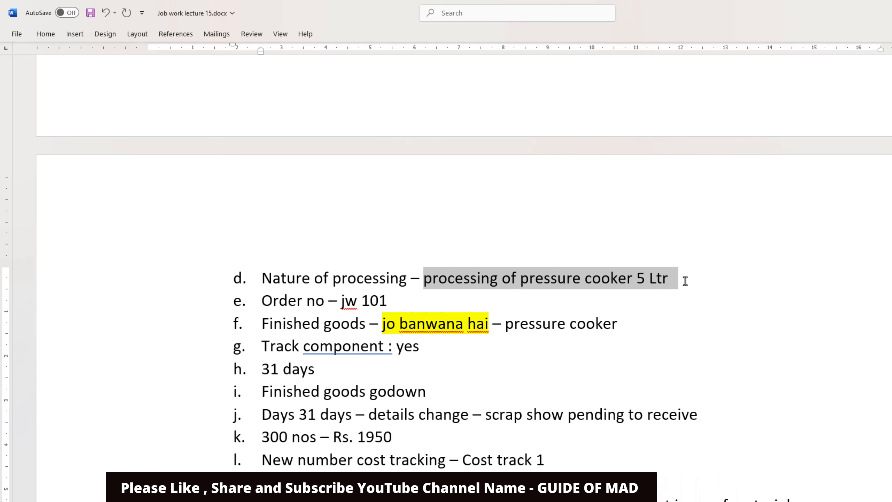
key(alt+Tab)
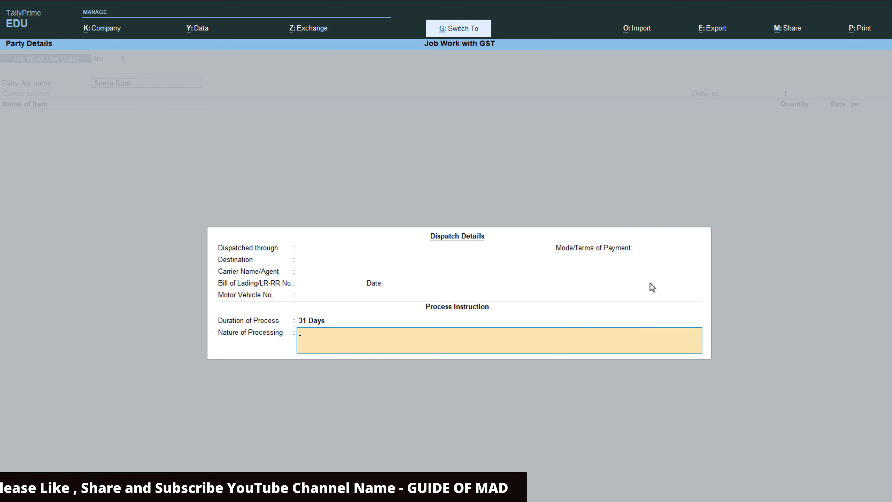
key(ctrl+alt+v)
key(Return)
Accept the party's billing, mailing and GST registration details for the order unchanged
key(Return)
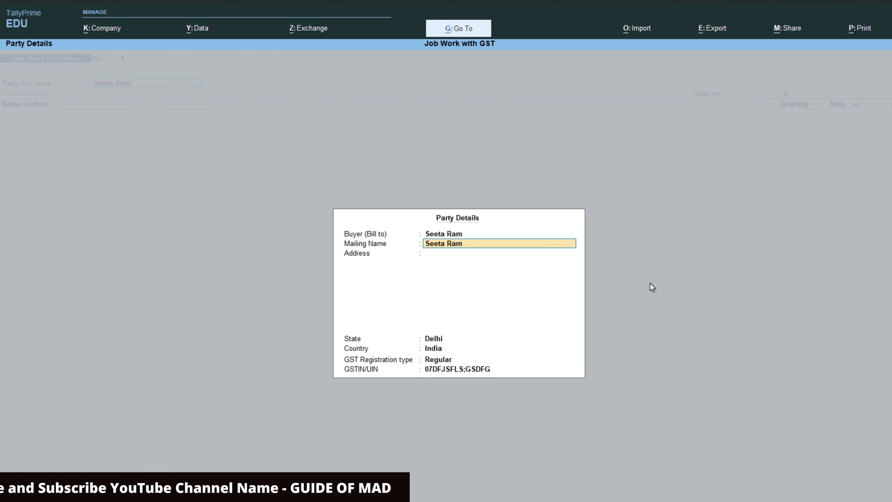
key(Return)
key(Return)
key(Return)
key(Return)
key(Return)
key(Return)
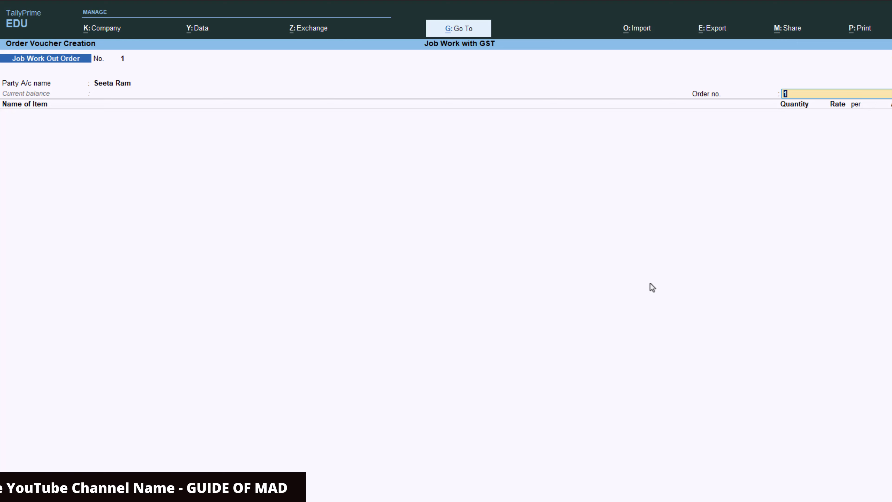
Copy the order number jw 101 from the Word notes into the Job Work Out Order in TallyPrime
key(alt+Tab)
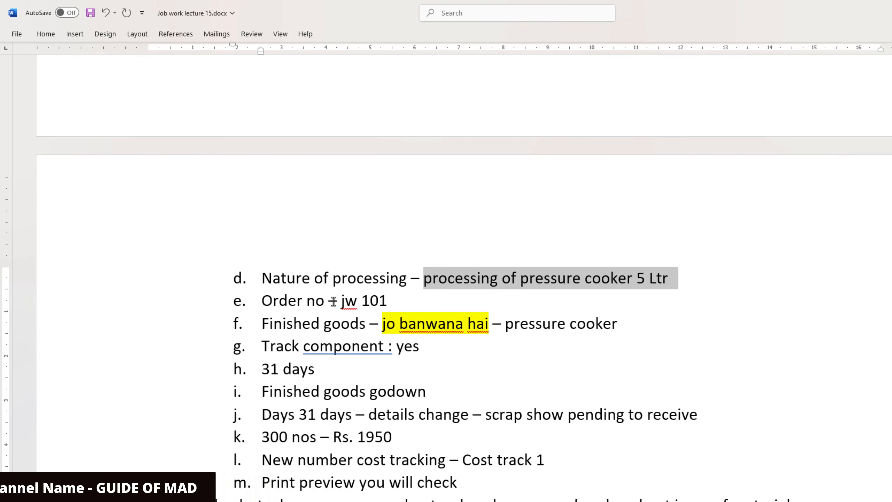
mouse_move(330, 301)
mouse_down()
mouse_move(416, 304)
mouse_move(337, 304)
mouse_up()
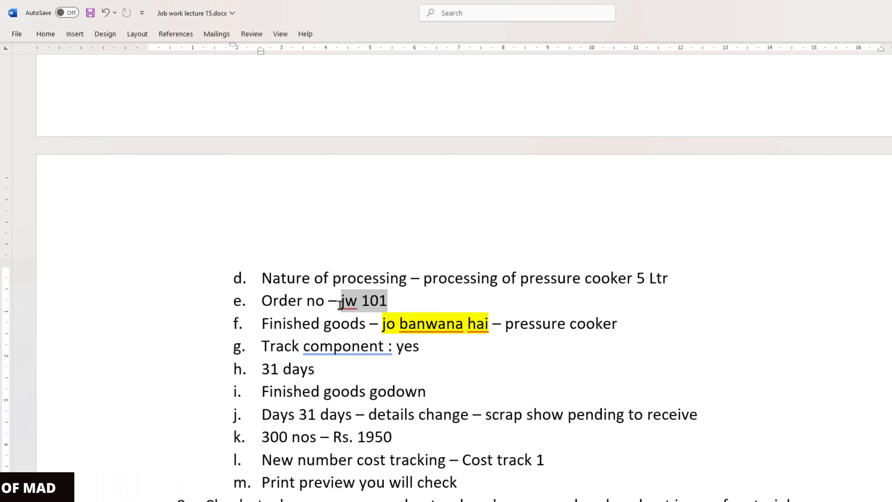
key(alt+Tab)
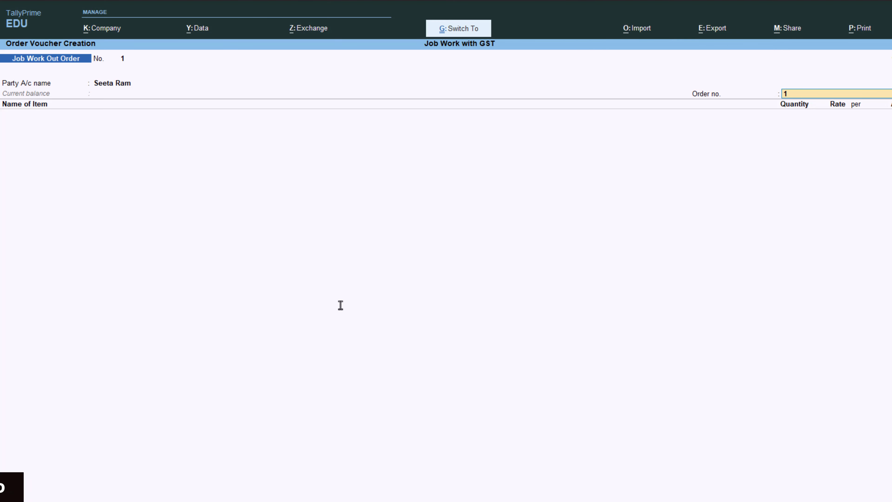
key(Return)
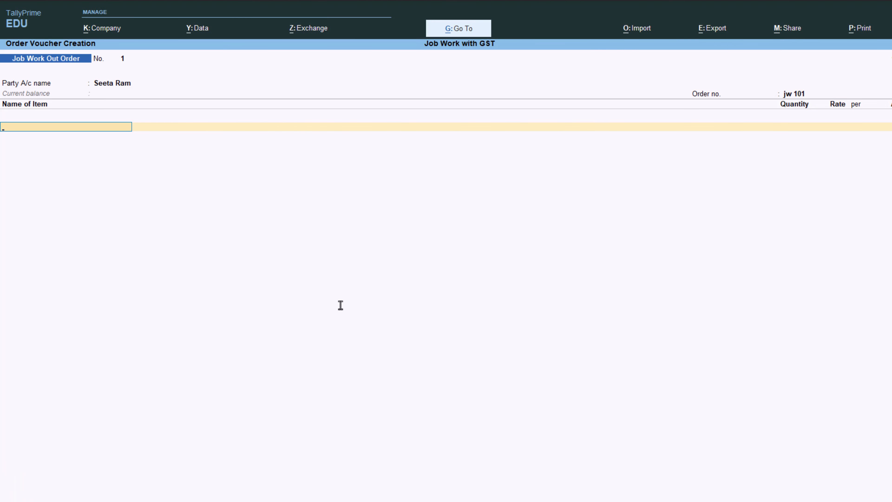
Check the finished goods in the Word notes, add Pressure cooker 5 Ltr to the order and keep Track Components at Yes
key(alt+Tab)
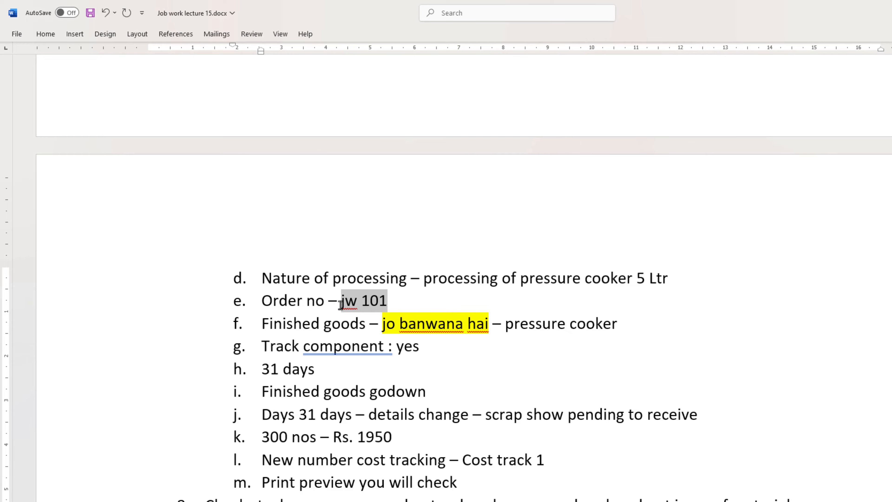
key(alt+Tab)
text(P)
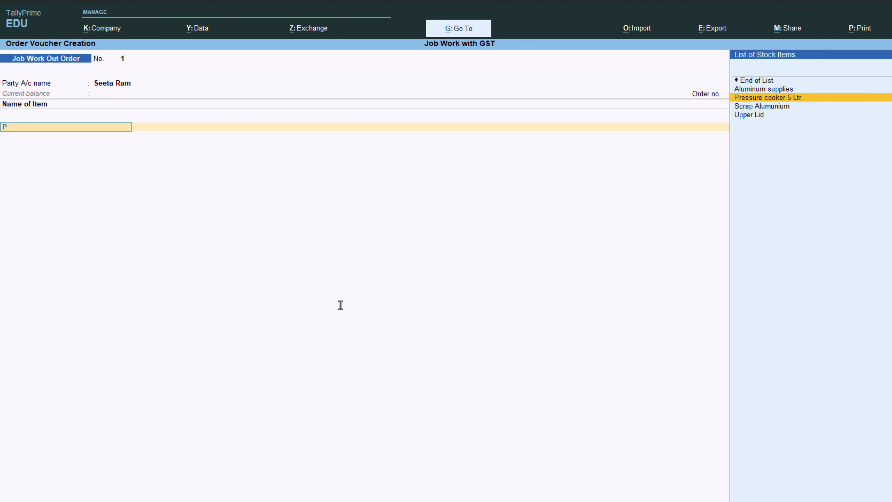
key(Return)
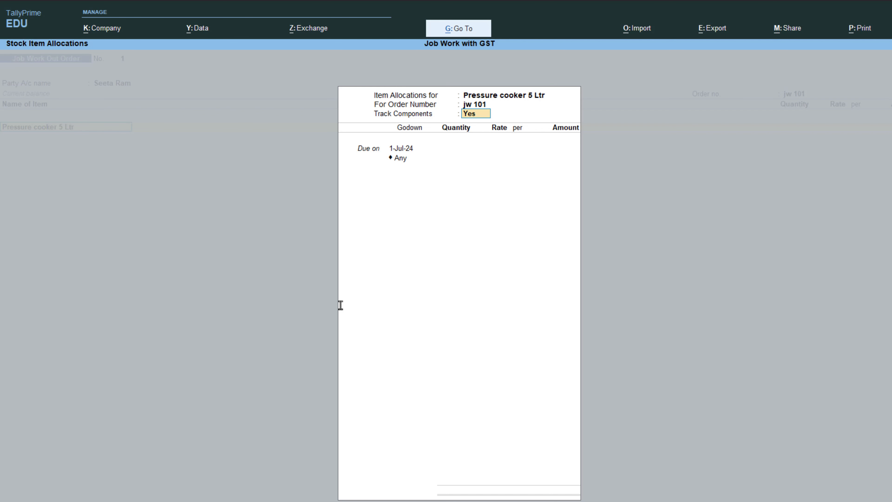
key(Return)
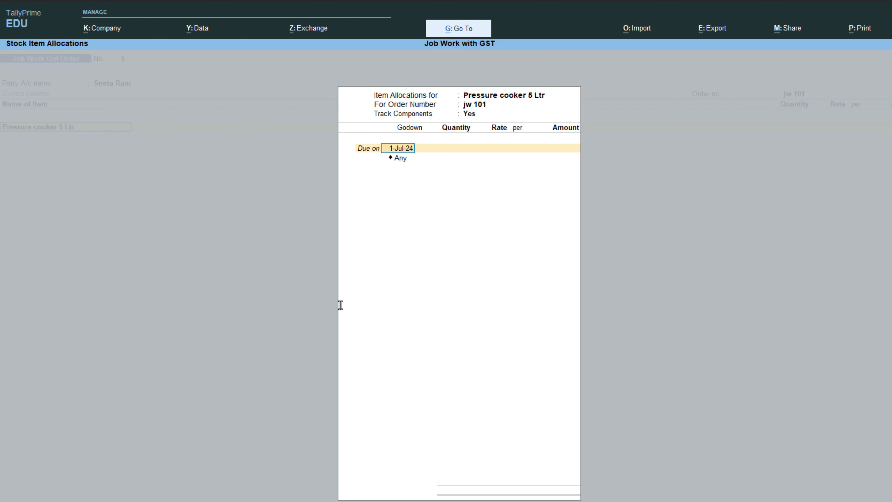
Set the Pressure cooker 5 Ltr due period to 31 days as in the Word notes, and check the notes for the godown
key(alt+Tab)
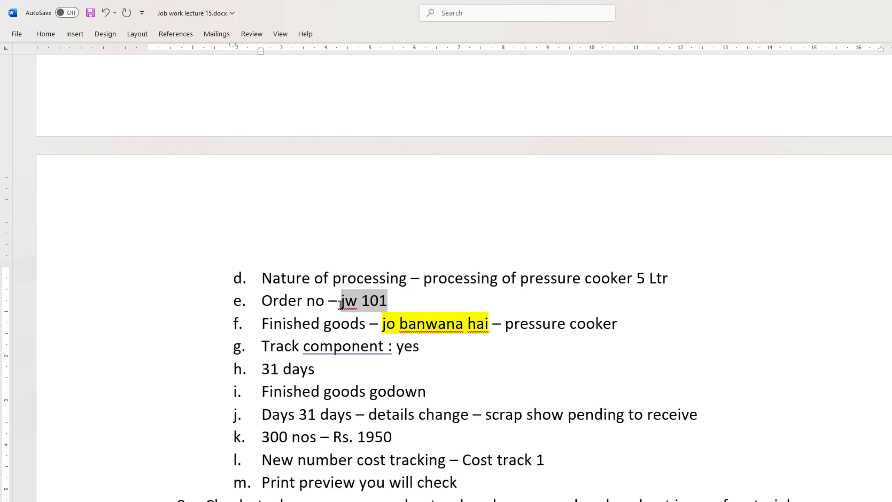
key(alt+Tab)
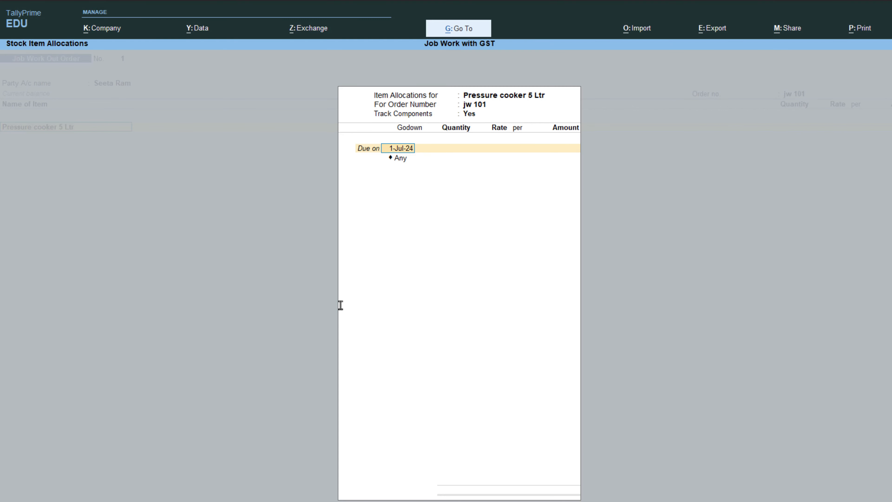
key(Return)
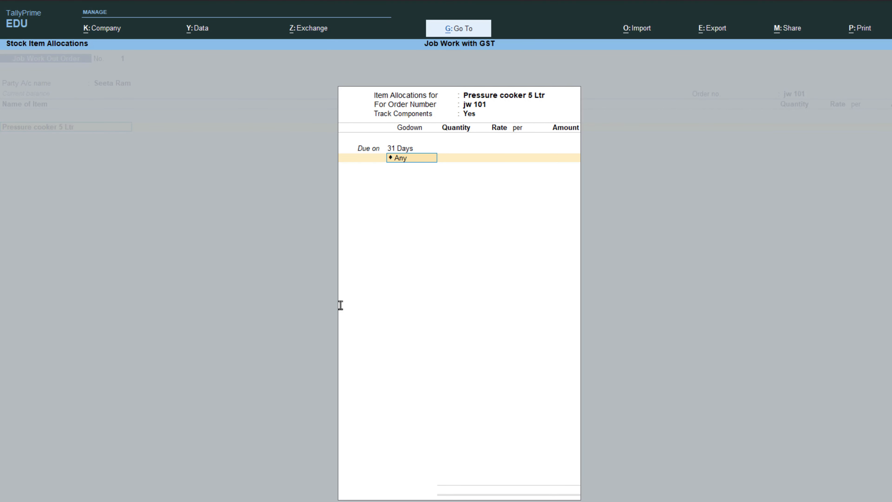
key(alt+Tab)
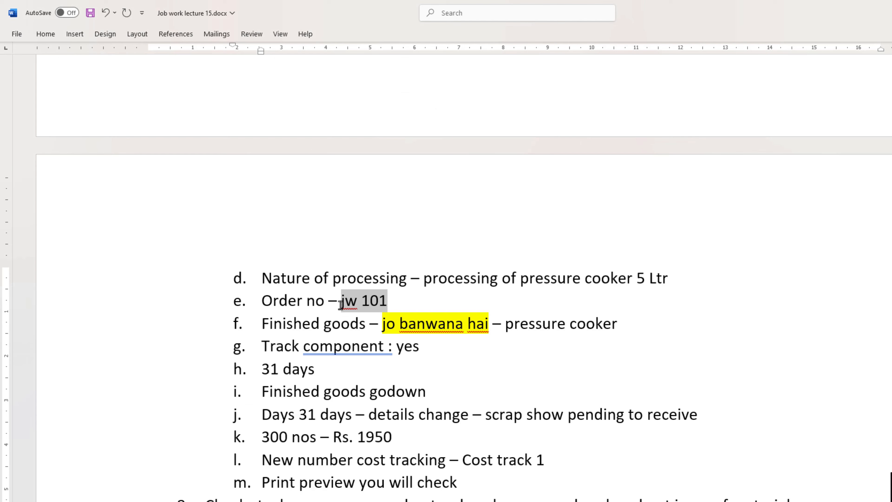
key(alt+Tab)
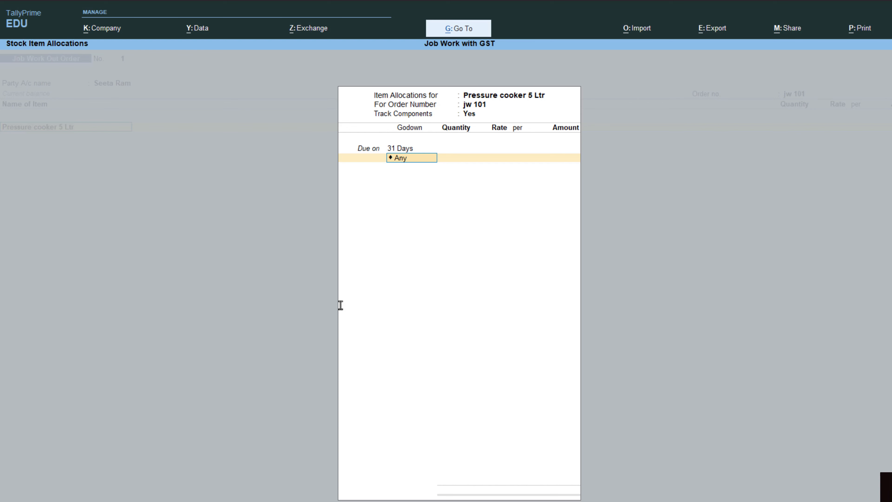
Allocate the pressure cooker to Finished Goods Godown and enter the quantity of 300 no from the Word notes
key(Down)
key(Return)
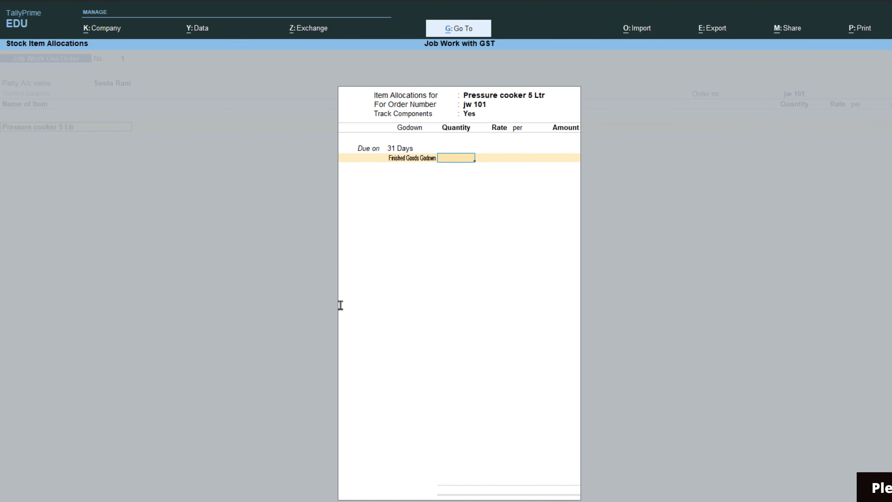
key(alt+Tab)
key(alt+Tab)
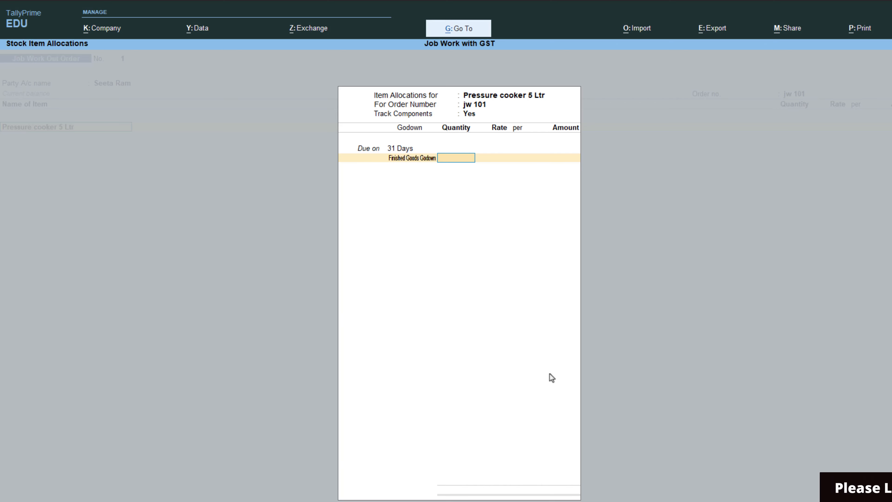
key(alt+Tab)
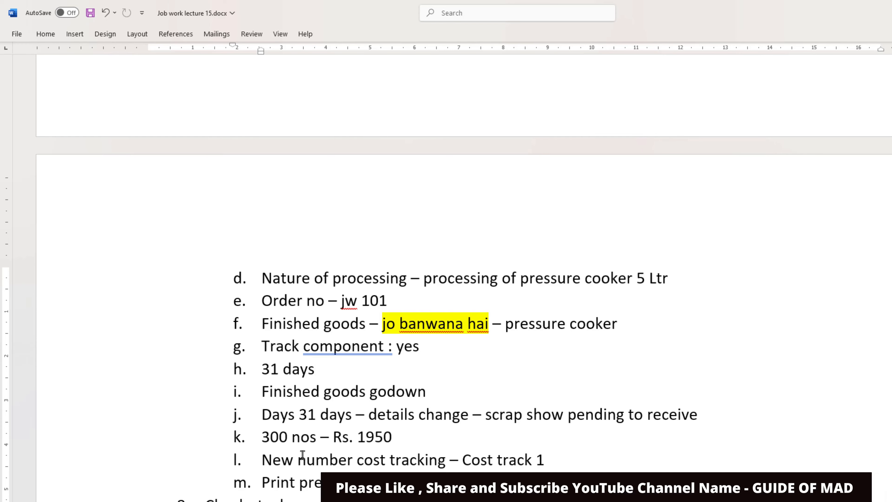
key(alt+Tab)
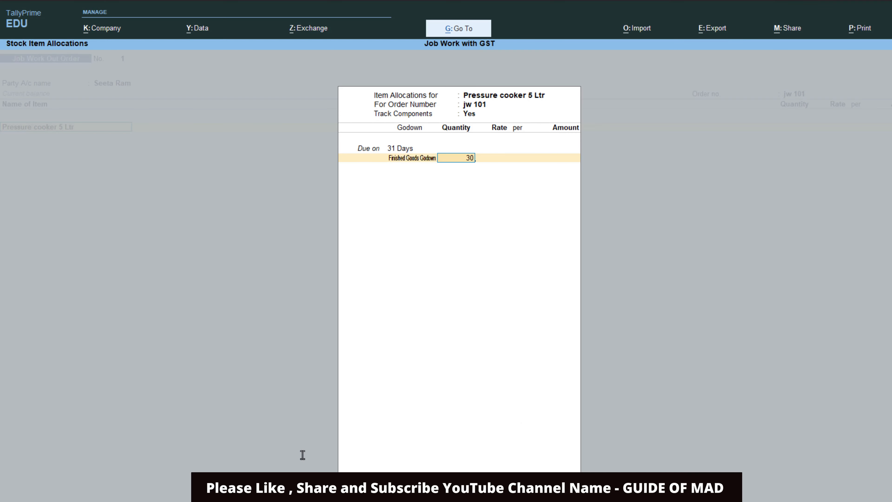
key(Return)
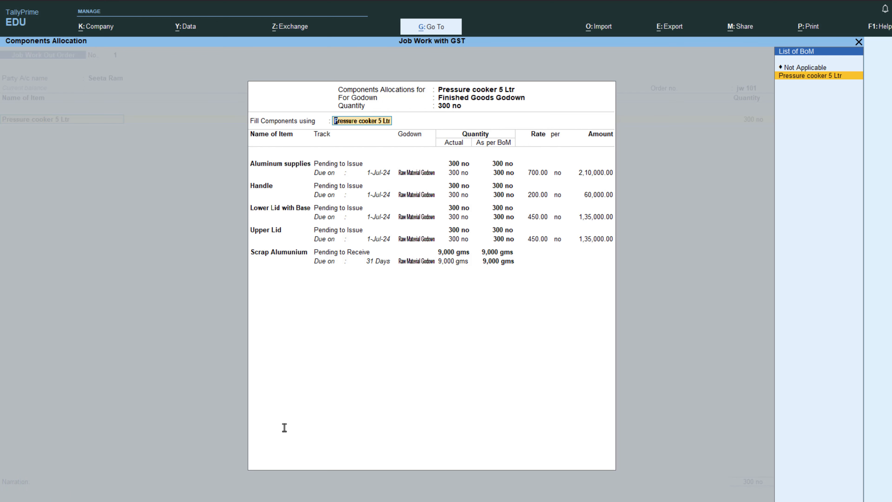
Fill the components using the Pressure cooker 5 Ltr BoM and set the Aluminum supplies due period to 31 days
key(Return)
key(Return)
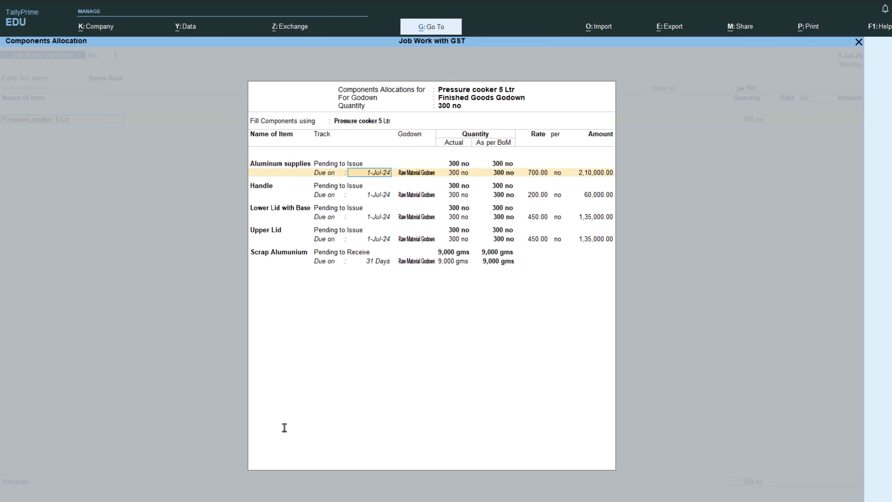
text(31)
key(Return)
key(Return)
key(Return)
key(Return)
key(Return)
key(Return)
key(Return)
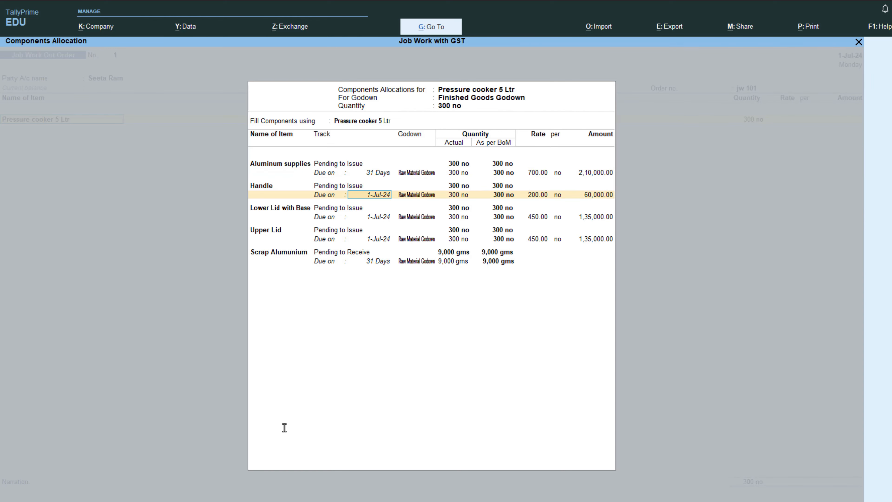
Set the Handle component's due period to 31 days, keeping its godown, quantity and rate
text(31)
key(Return)
key(Return)
key(Return)
key(Return)
key(Return)
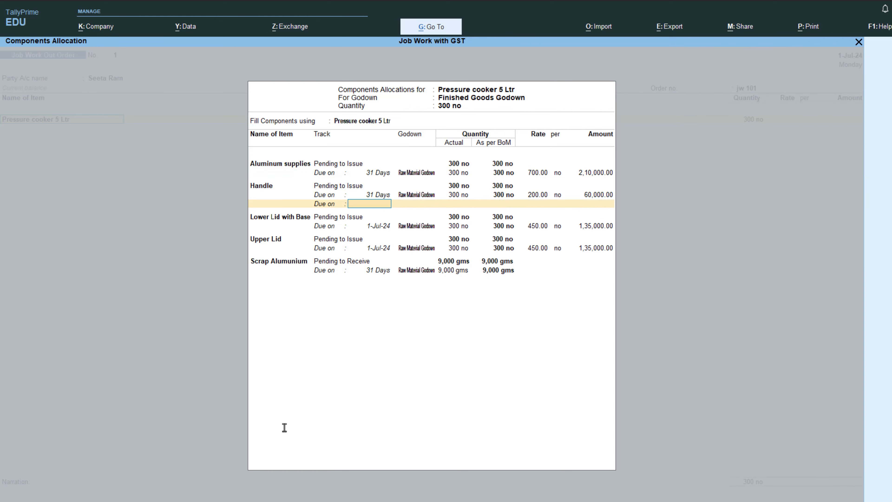
key(Return)
key(Return)
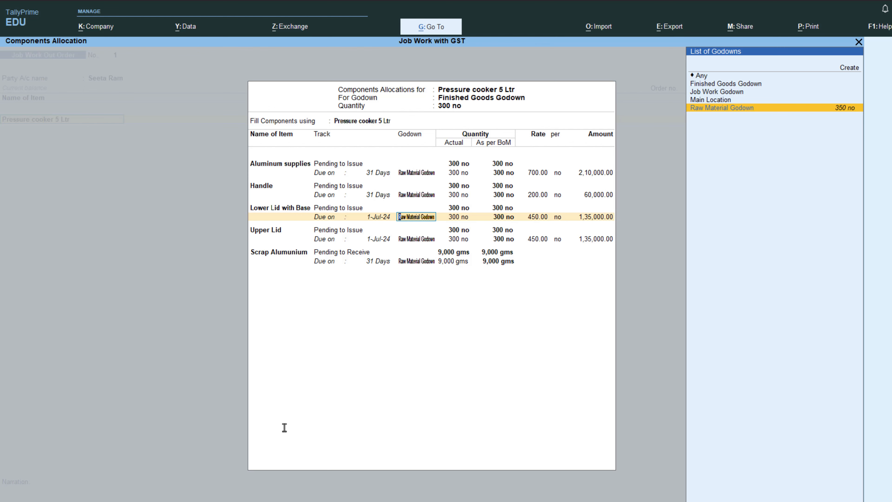
Set the Lower Lid with Base component's due period to 31 days, keeping its other allocation details
key(BackSpace)
text(31)
key(Return)
key(Return)
key(Return)
key(Return)
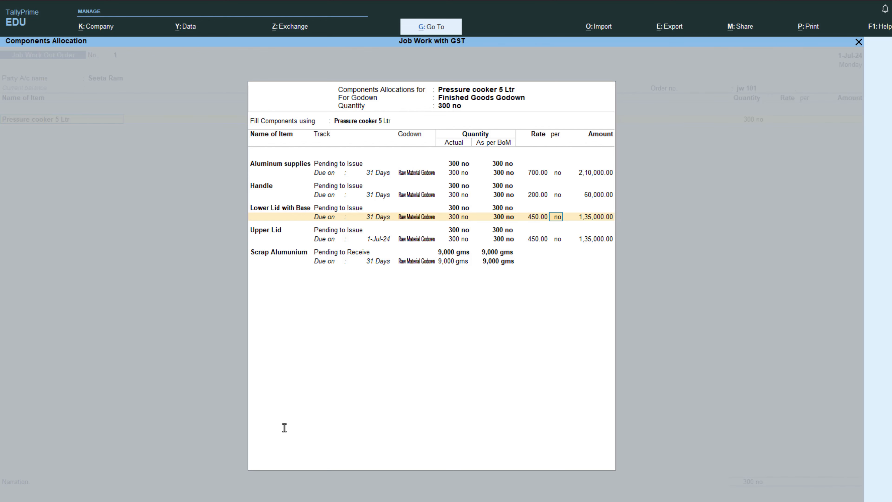
key(Return)
key(Return)
key(Return)
key(Return)
key(Return)
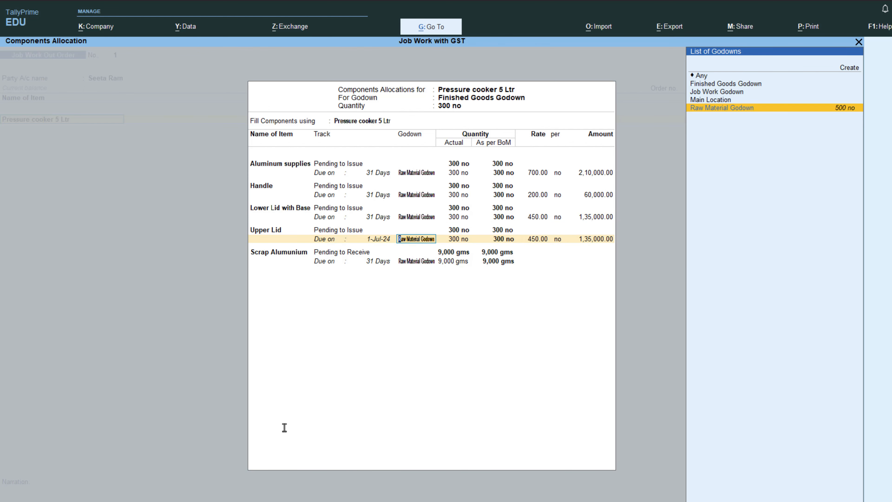
Set the Upper Lid component's due period to 31 days, keeping its other allocation details
key(BackSpace)
text(31)
key(Return)
key(Return)
key(Return)
key(Return)
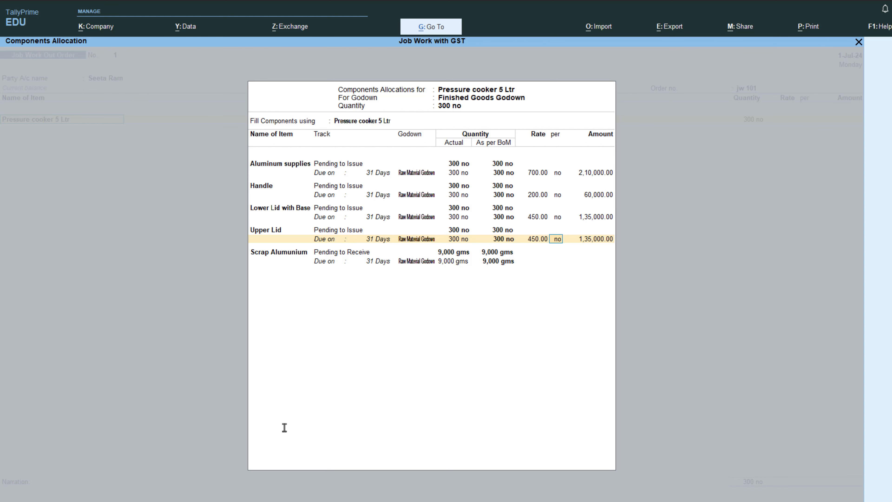
key(Return)
key(Return)
key(Return)
key(Return)
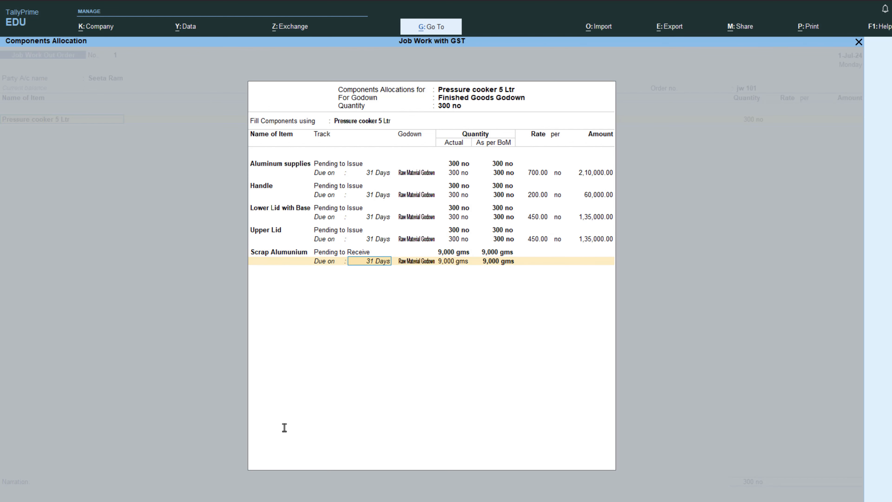
Enter 31 days as the due period for Scrap Alumunium, pending to receive, keeping its godown and quantity
text(31)
key(Return)
key(Return)
key(Return)
key(Return)
key(Return)
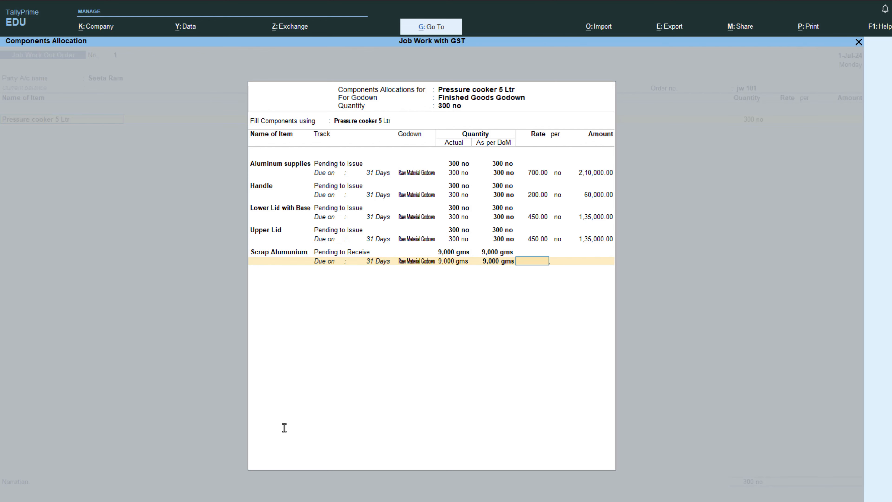
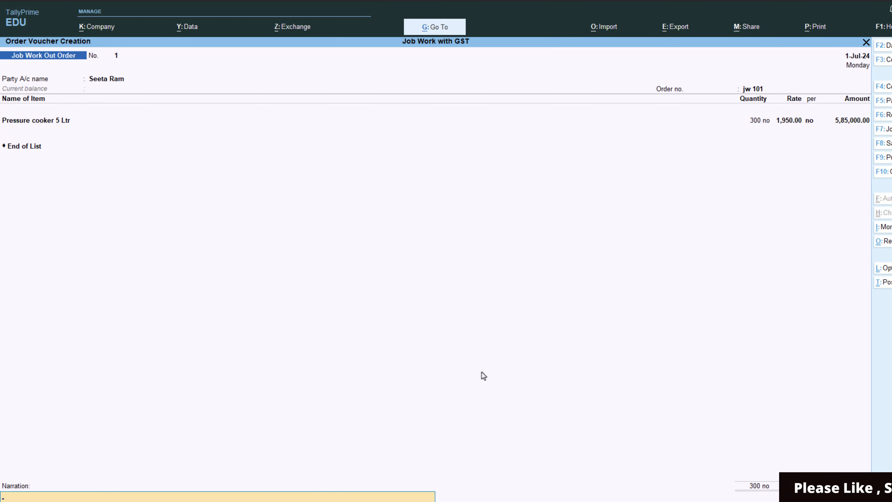
Preview the Job Work Out Order printout, examine its components and due periods up close, and close the preview without printing
key(Return)
key(i)
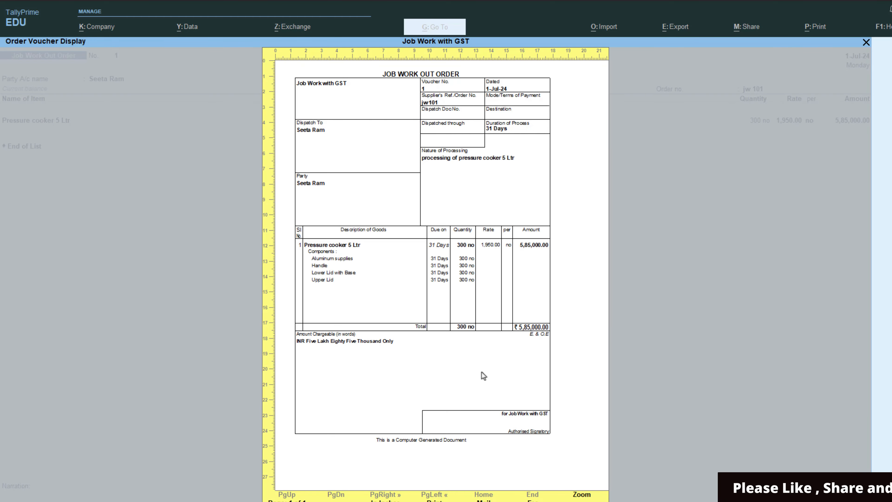
key(alt+z)
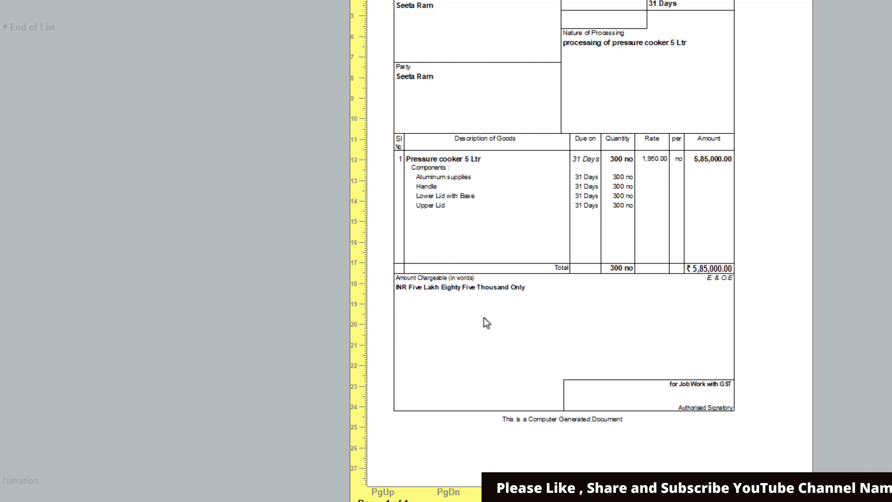
key(Escape)
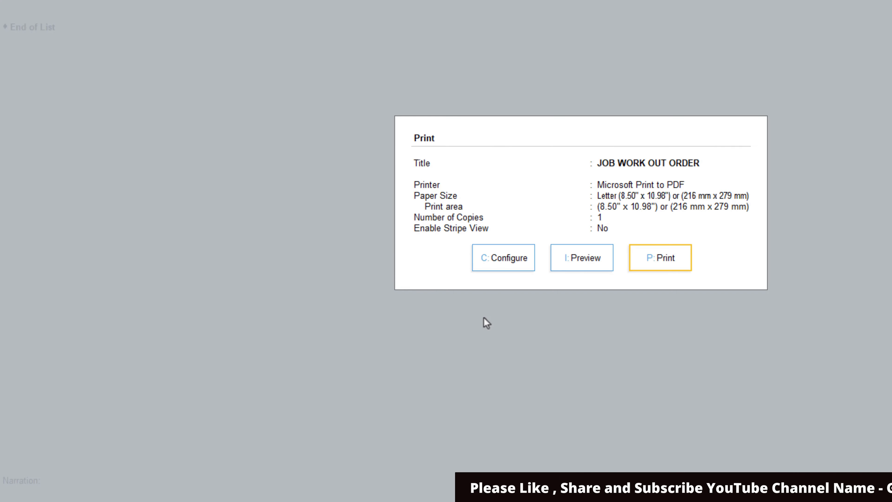
key(Escape)
Go through the order's party, dispatch and Pressure cooker 5 Ltr component allocation details, keeping every entry unchanged
key(Return)
key(Return)
key(Return)
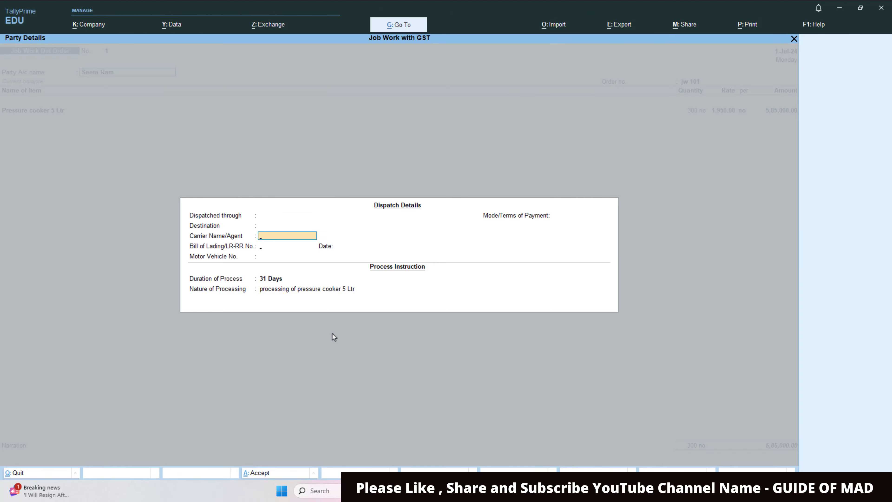
key(Return)
key(Return)
key(Return)
key(Return)
key(Return)
key(Return)
key(Return)
key(Return)
key(Return)
key(Return)
key(Return)
key(Return)
key(Return)
key(Return)
key(Return)
key(Return)
key(Return)
key(Return)
key(Return)
key(Return)
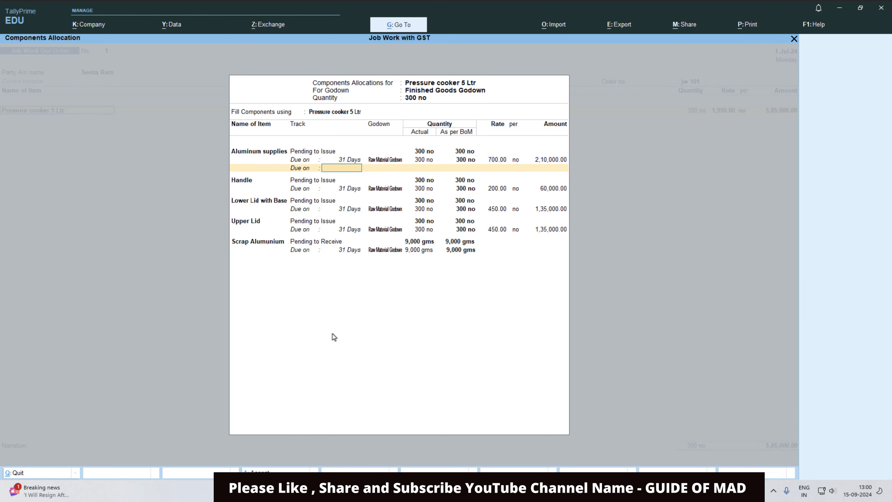
key(Return)
key(Return)
key(Return)
key(Return)
key(Return)
key(Return)
key(Return)
key(Return)
key(Return)
key(Return)
key(Return)
key(Return)
key(Return)
key(Return)
key(Return)
key(Return)
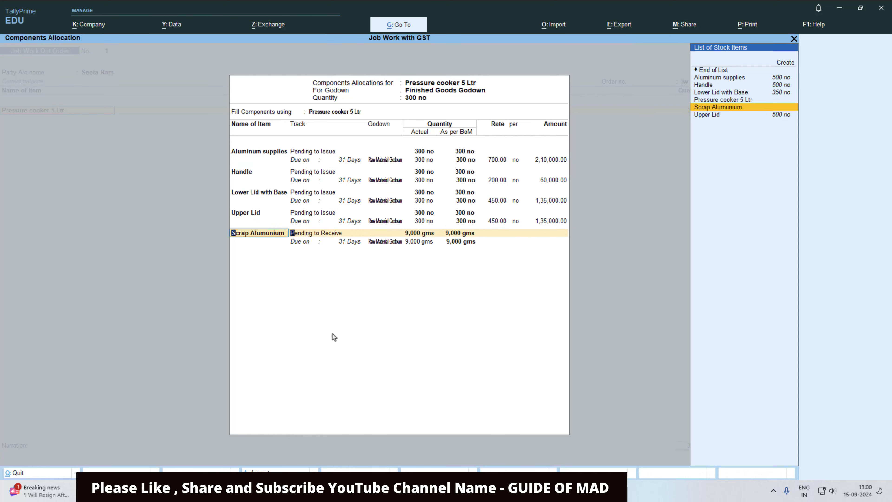
key(Return)
key(Return)
key(Return)
key(Return)
key(Return)
key(Return)
key(Return)
key(Return)
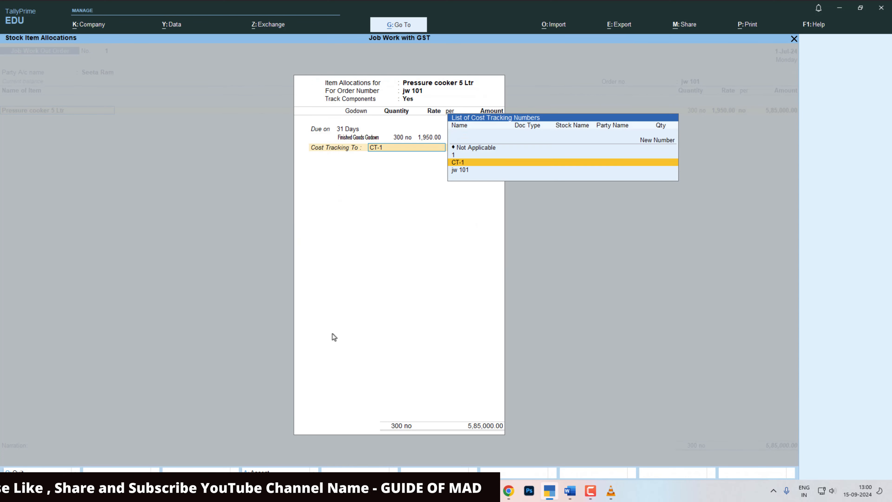
Keep cost tracking to CT-1 for the item, save the Job Work Out Order and leave voucher entry
key(Return)
key(Return)
key(Return)
key(Return)
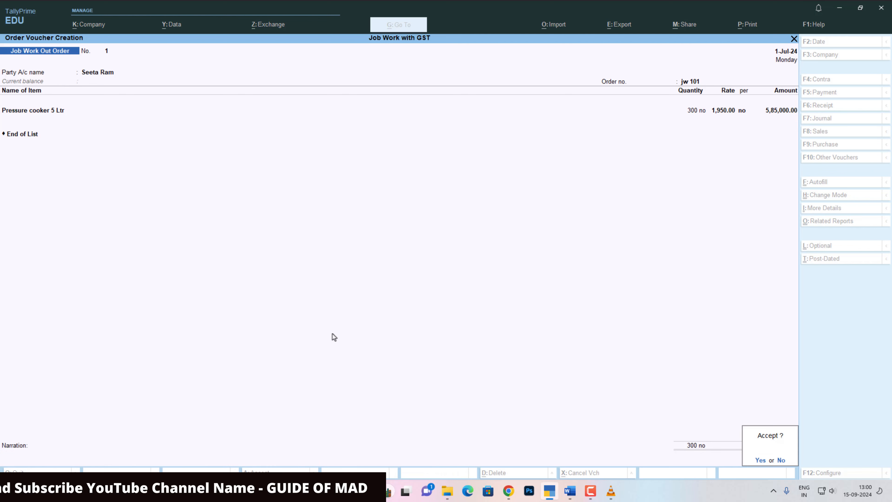
key(Return)
key(Escape)
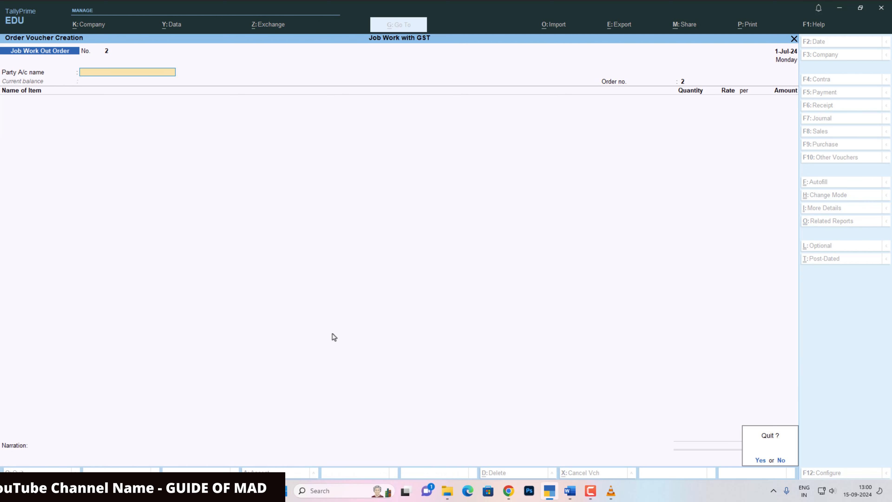
key(y)
Examine the Stock Summary down to the items in the Raw Material Cooker group, and return to the Gateway of Tally
key(Down)
key(Down)
key(Down)
key(Down)
key(Down)
key(Down)
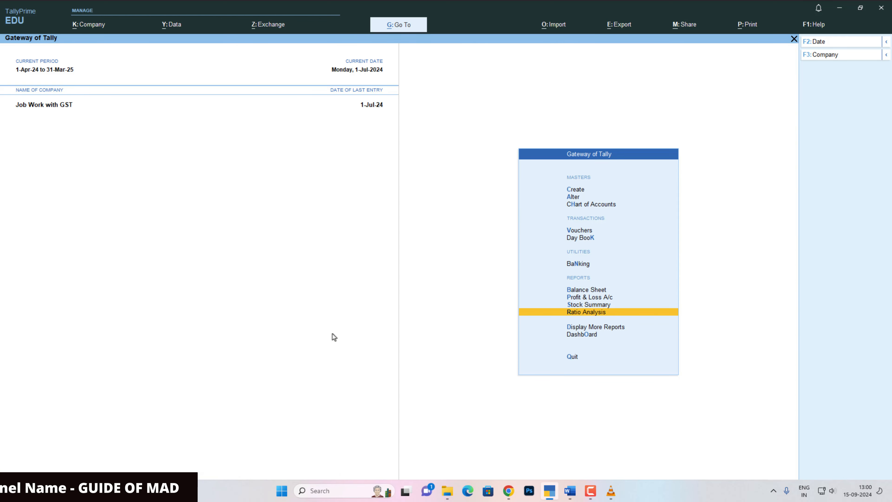
key(Up)
key(Return)
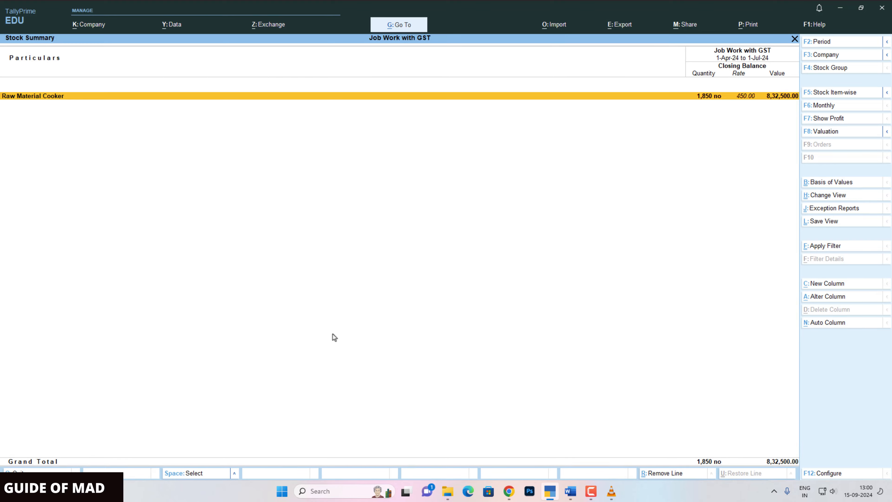
key(Return)
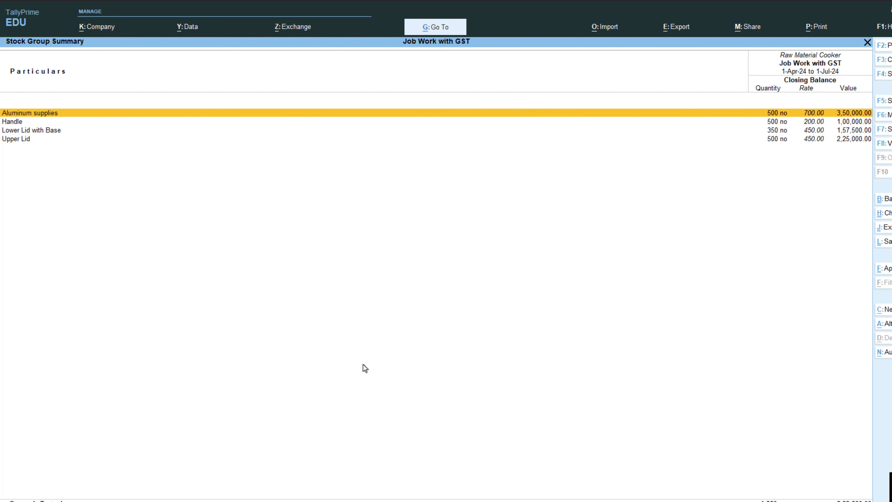
key(Escape)
key(Escape)
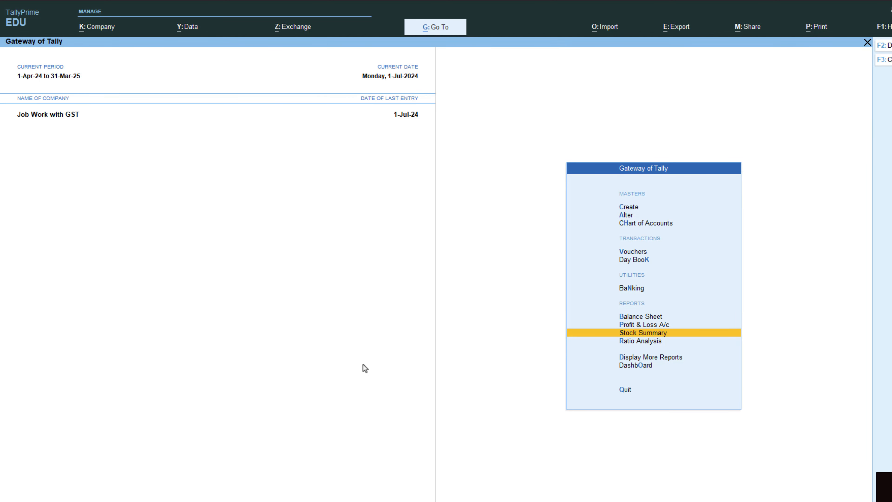
Open the Material In voucher type for alteration
key(Up)
key(Up)
key(Up)
key(Up)
key(Up)
key(Up)
key(Up)
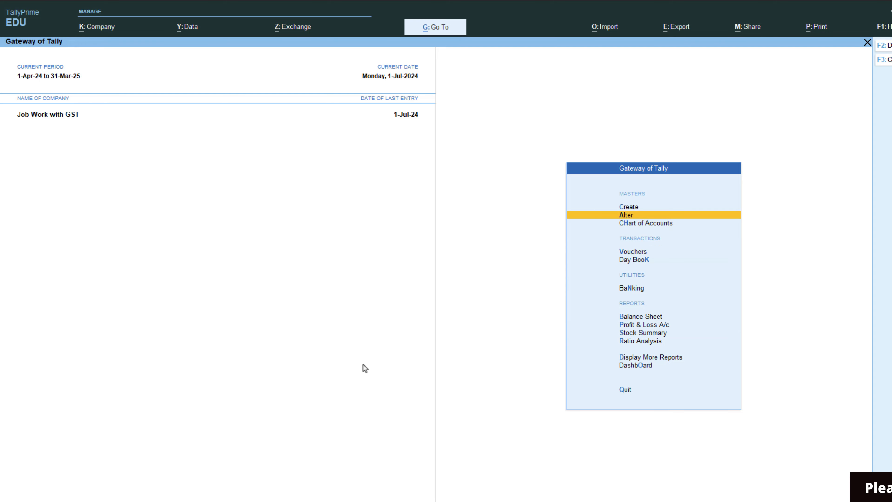
key(Return)
key(Down)
key(Down)
key(Down)
key(Down)
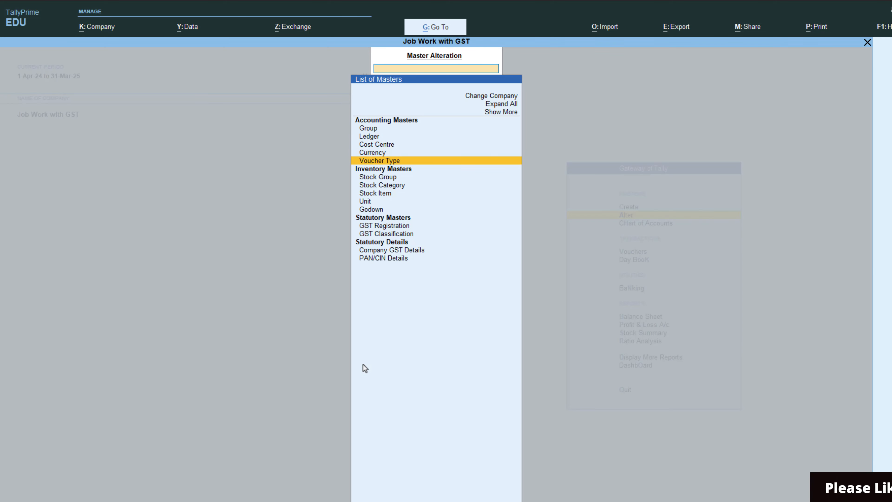
key(Return)
key(Down)
key(Down)
key(Down)
key(Down)
key(Down)
key(Down)
key(Down)
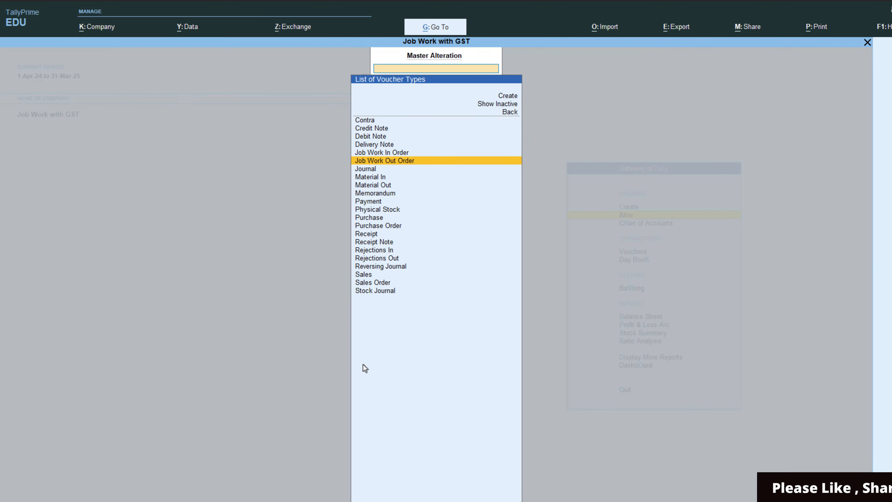
key(Return)
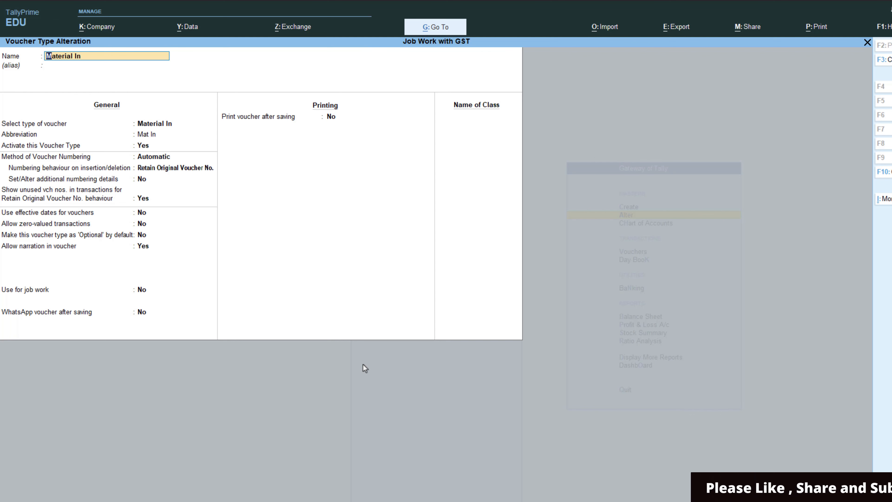
Set Use for job work to Yes for the Material In voucher type, keeping its preceding settings
key(Return)
key(Return)
key(Return)
key(Return)
key(Return)
key(Return)
key(Return)
key(Return)
key(Return)
key(Return)
key(Return)
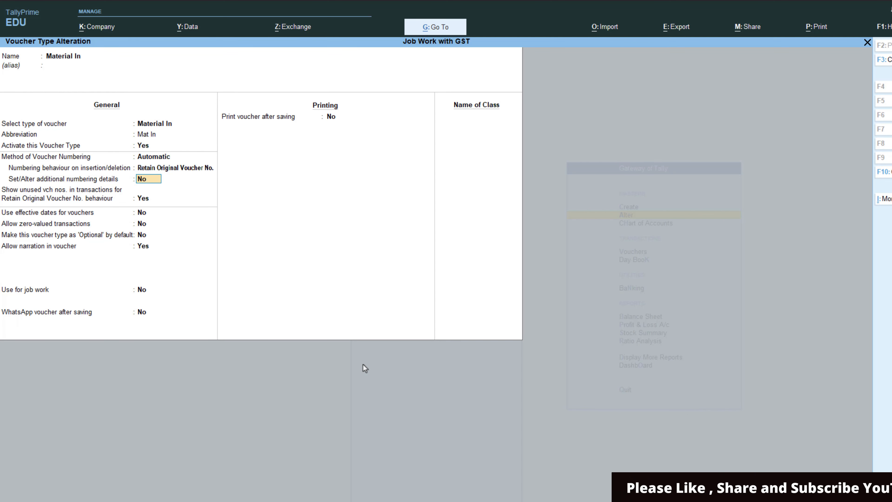
key(Return)
key(Return)
key(BackSpace)
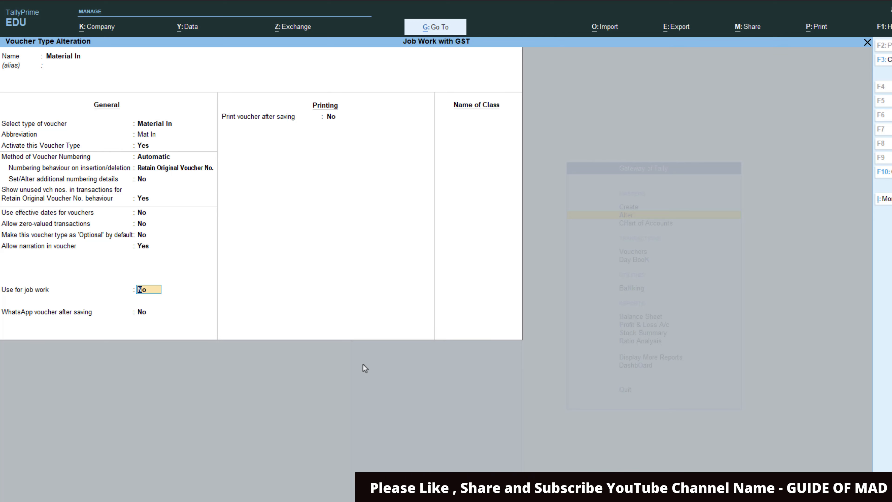
text(y)
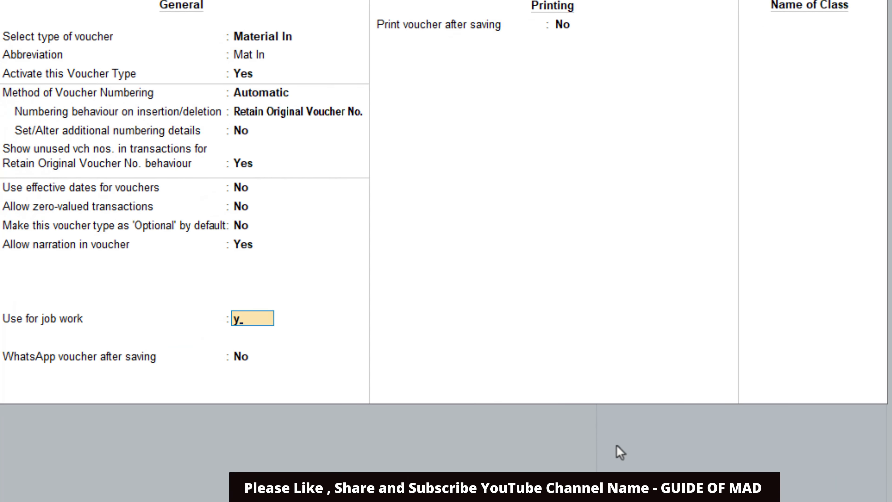
key(Return)
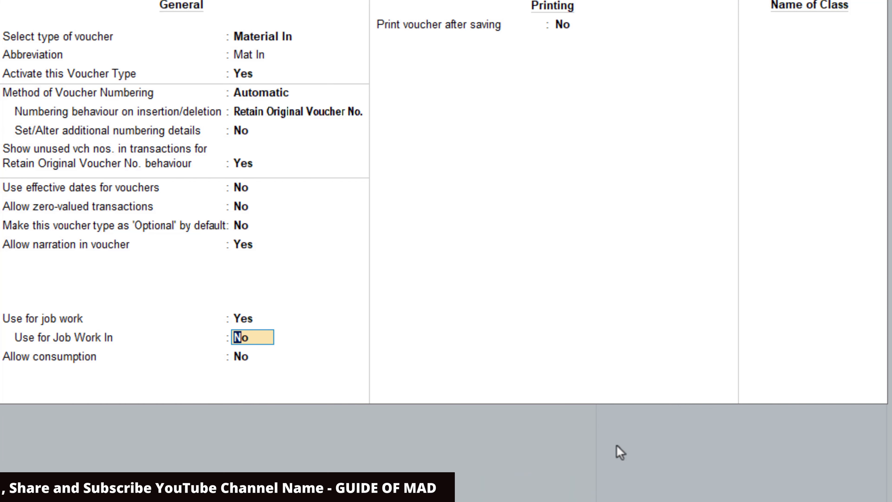
Keep Use for Job Work In at No, set Allow consumption to Yes and save the Material In voucher type
key(Return)
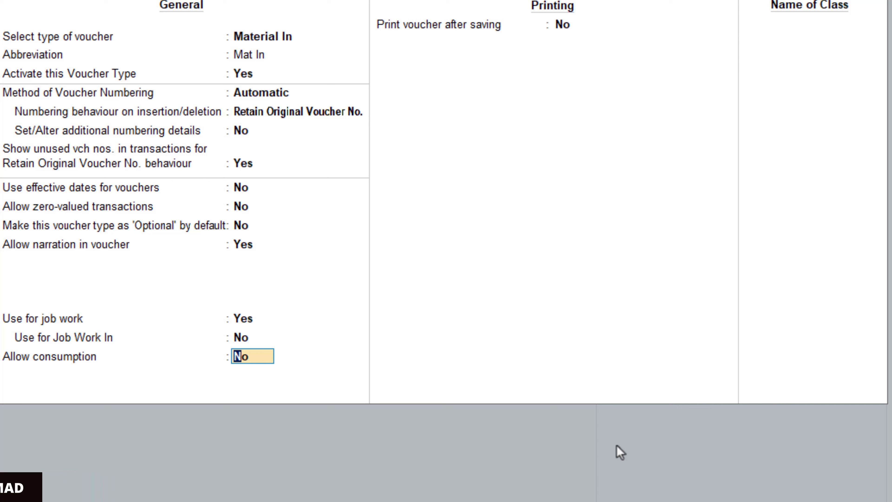
key(Return)
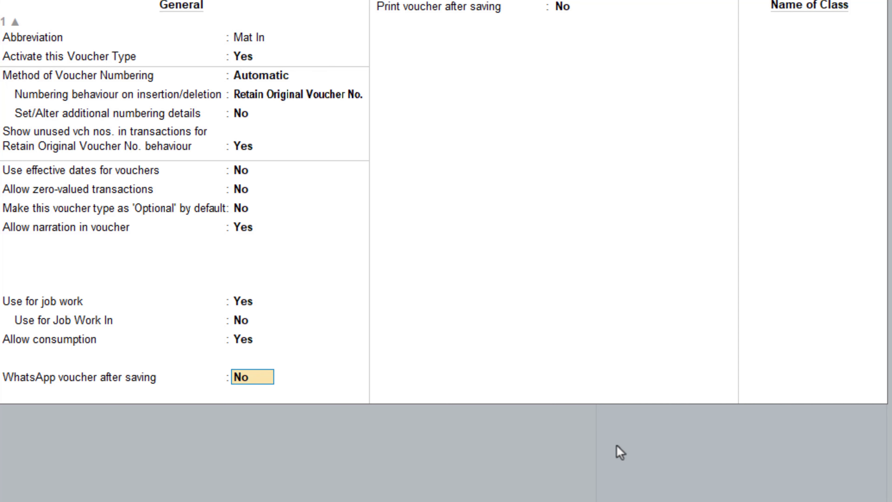
key(Return)
key(Return)
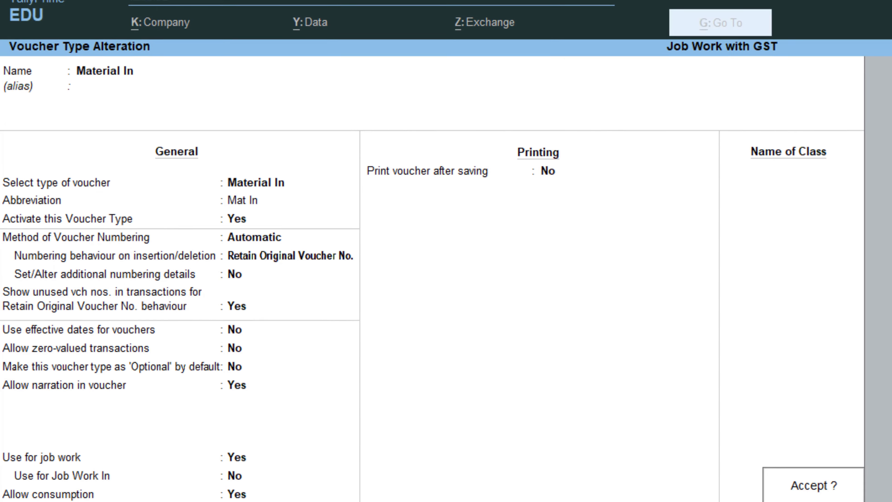
key(Return)
Open the Material Out voucher type for alteration and set Use for job work to Yes
key(Down)
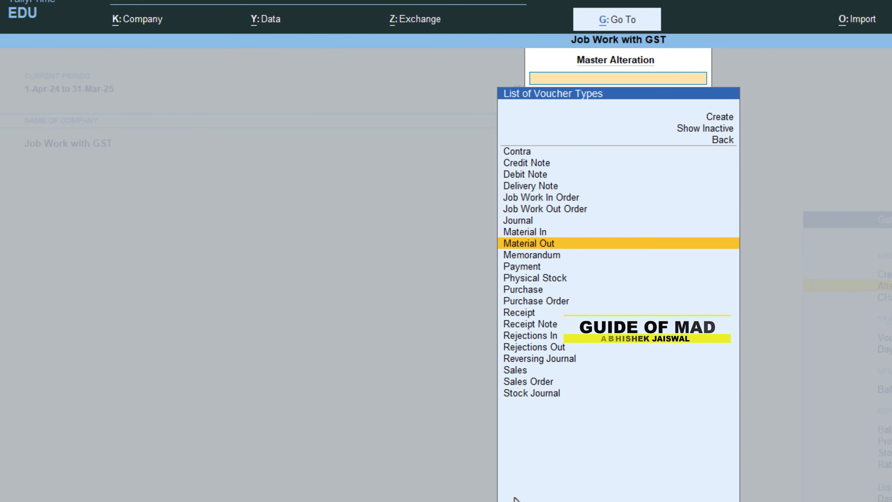
key(Return)
key(Return)
key(Return)
key(Return)
key(Return)
key(Return)
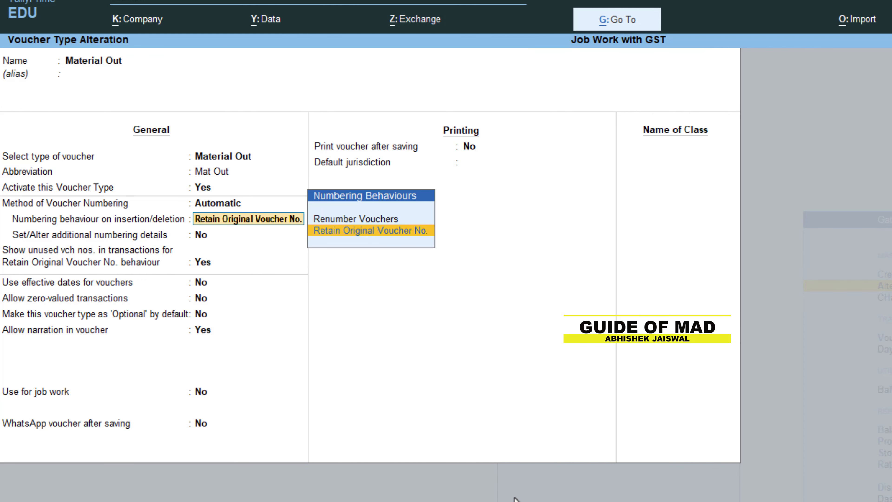
key(Return)
key(Return)
key(Return)
key(Return)
key(Return)
key(Return)
key(Return)
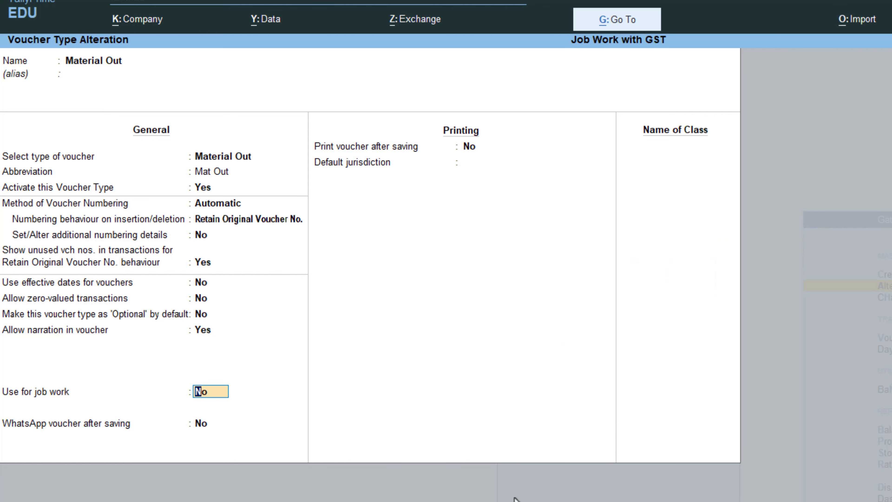
text(y)
key(Return)
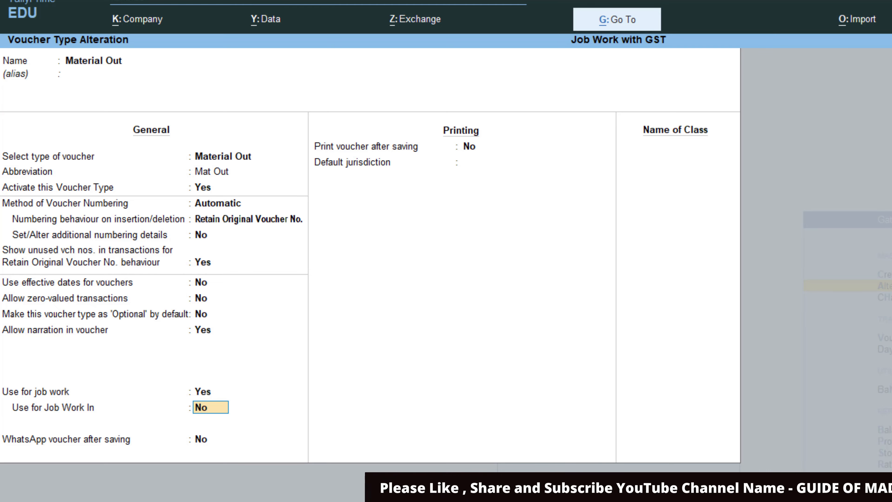
Keep Use for Job Work In at No and save the Material Out voucher type
key(Return)
key(Return)
key(Return)
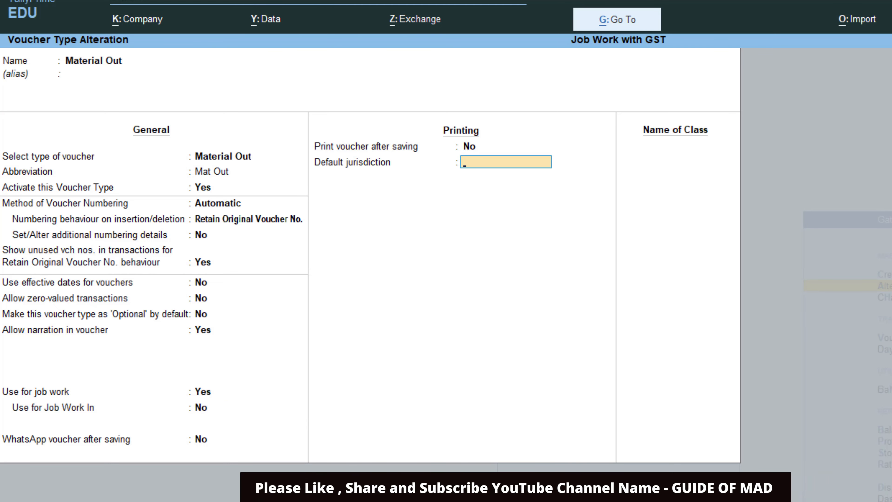
key(Return)
key(Return)
Switch to the Word lecture notes and read the instructions for issuing raw material
key(alt+Tab)
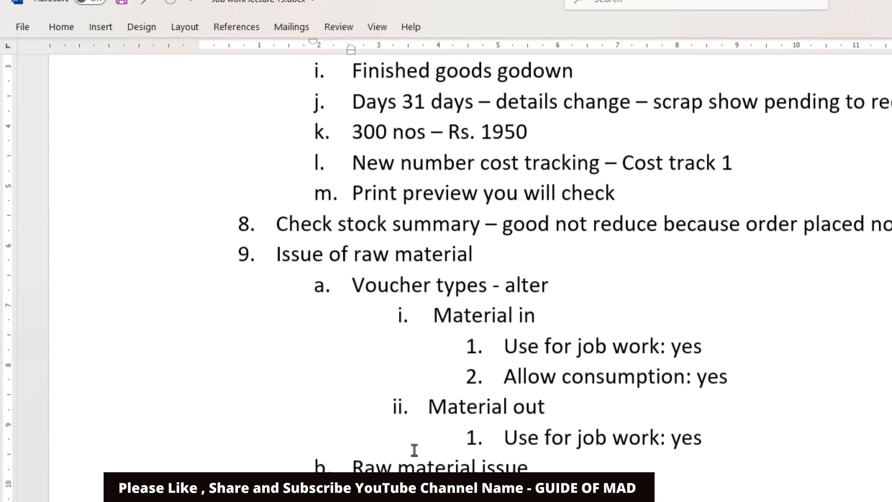
scroll(425, 443, down, 2)
scroll(425, 443, down, 1)
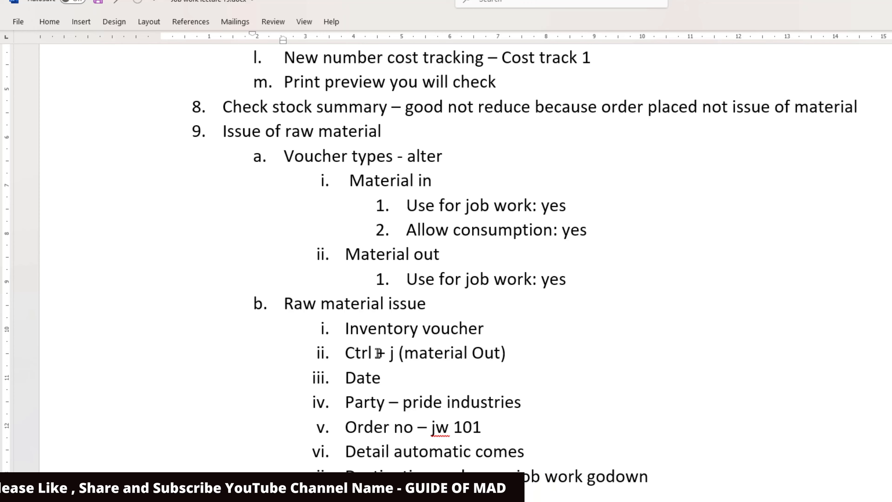
scroll(344, 352, down, 2)
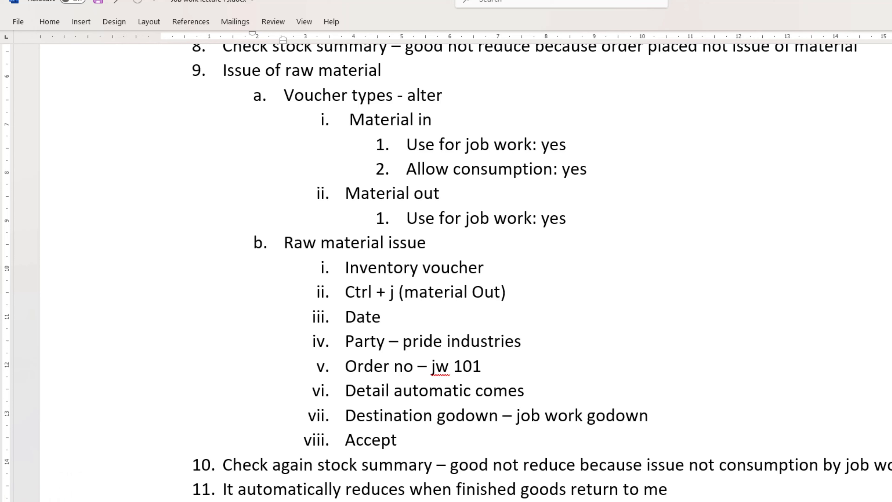
Switch back to TallyPrime and leave master alteration for the Gateway of Tally
click(685, 501)
key(Up)
key(Up)
key(Up)
key(Escape)
key(Down)
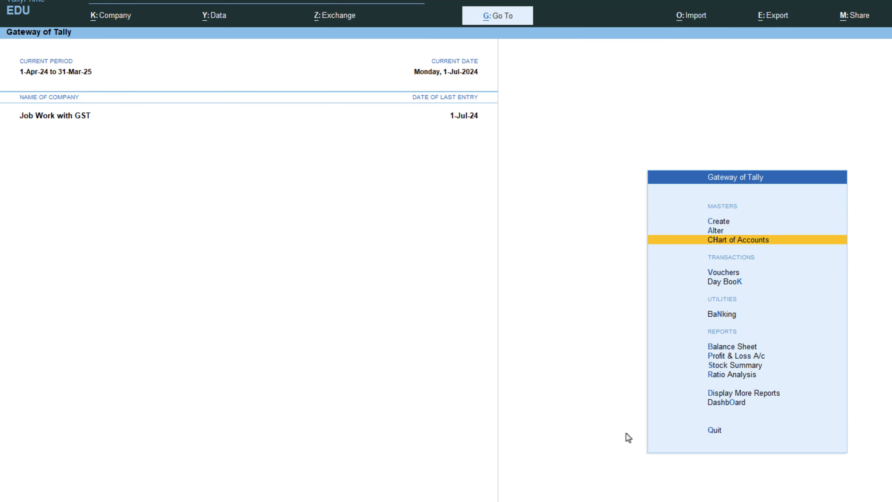
Start a new voucher and change its voucher type to Material Out
key(Down)
key(Return)
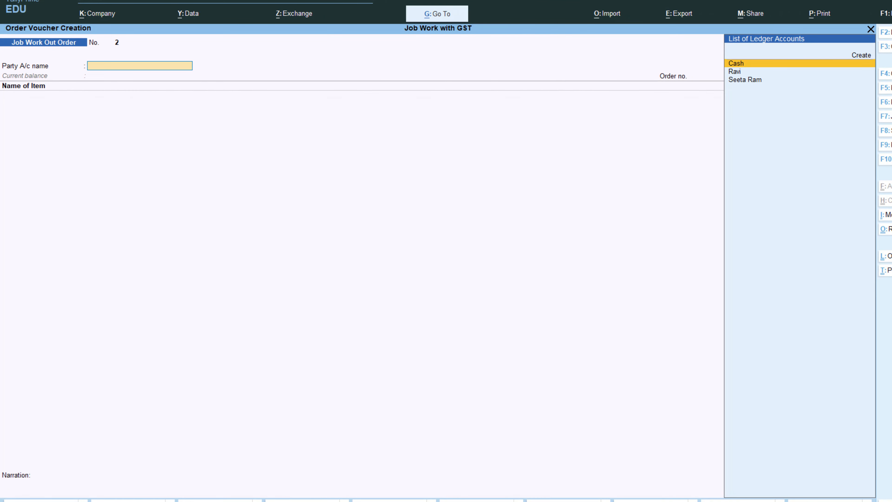
key(F10)
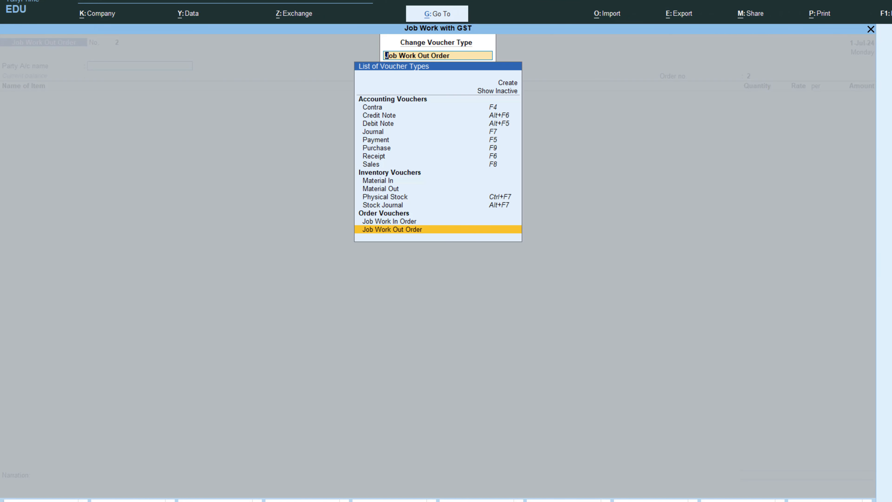
key(Up)
key(Up)
key(Up)
key(Up)
key(Return)
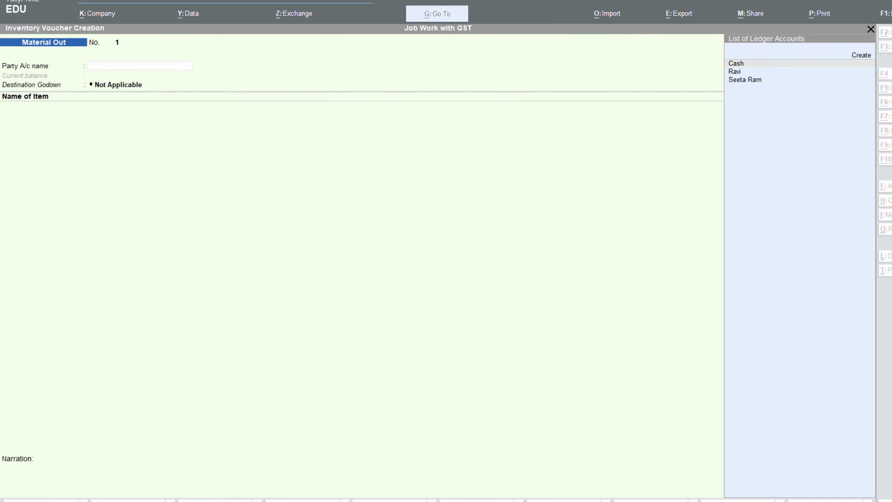
Check the notes, date the Material Out voucher 2-Jul-24 and select the job worker's ledger as the party account
key(alt+Tab)
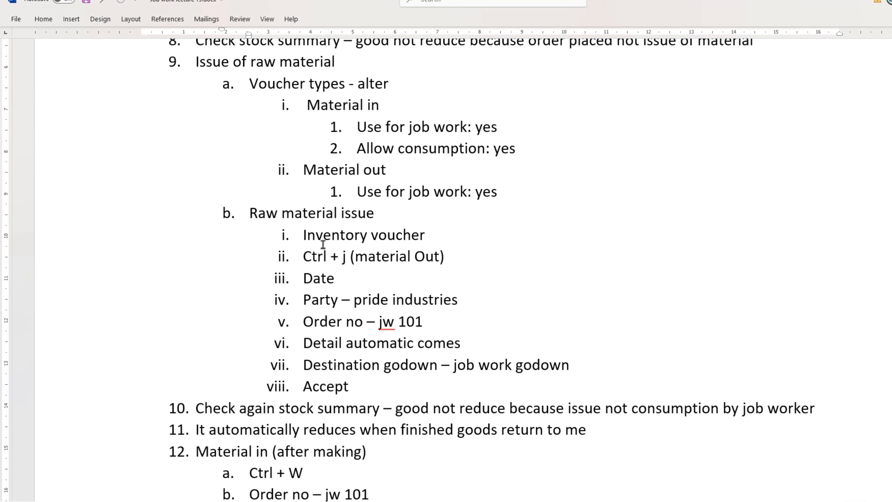
key(alt+Tab)
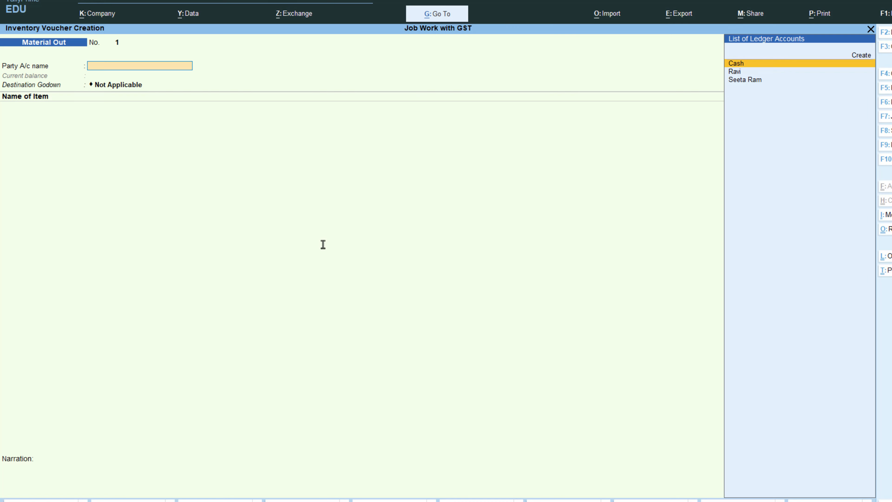
key(F2)
key(Escape)
key(alt+Tab)
key(alt+Tab)
key(Down)
key(Down)
key(Return)
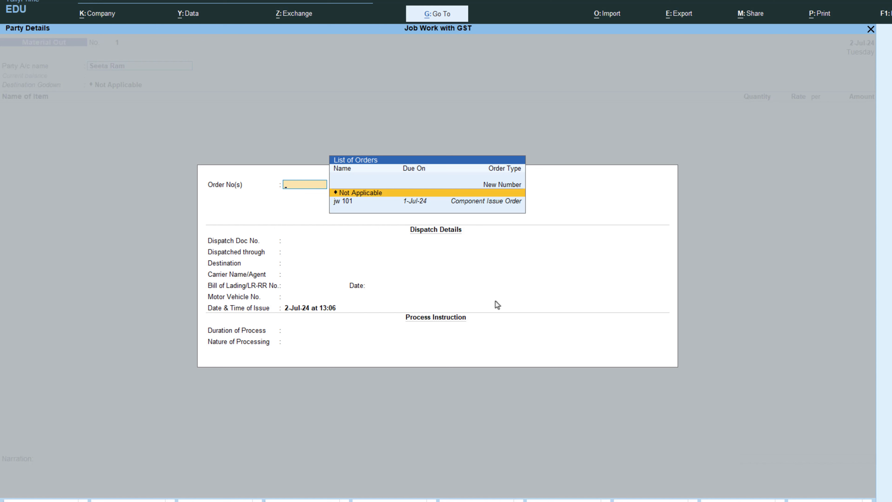
Link the Material Out voucher to component issue order jw 101 and end the order list
key(Down)
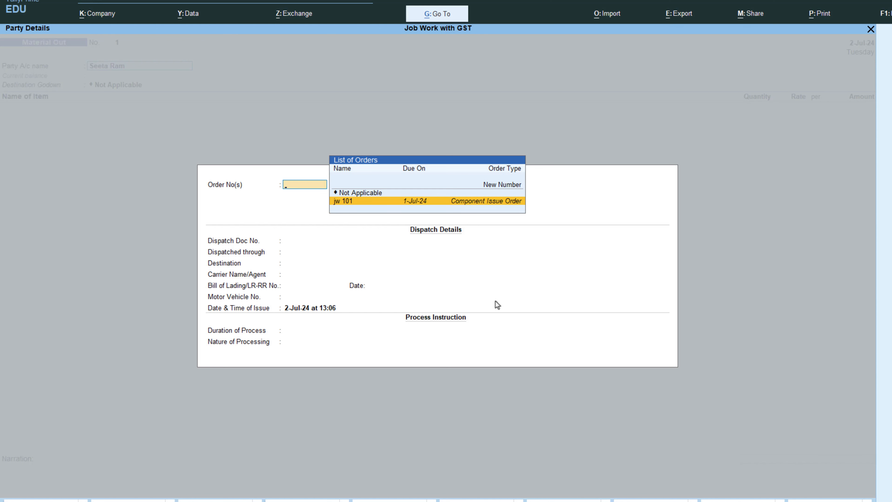
key(Return)
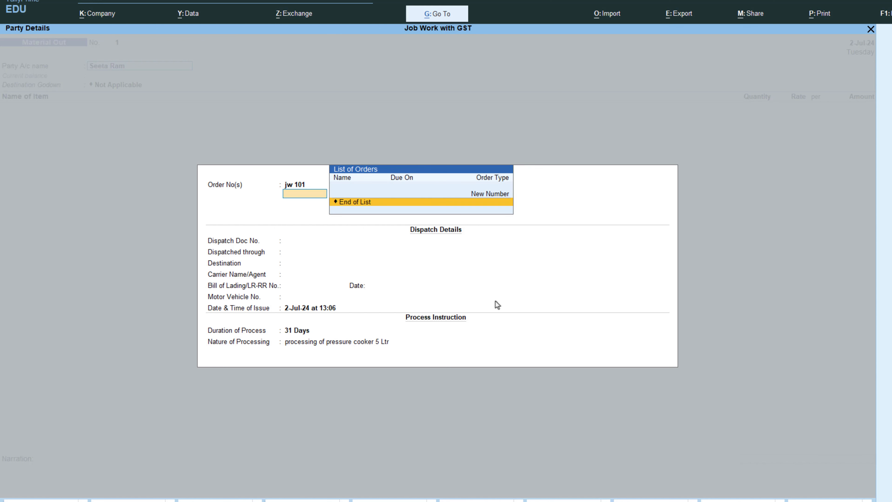
key(Return)
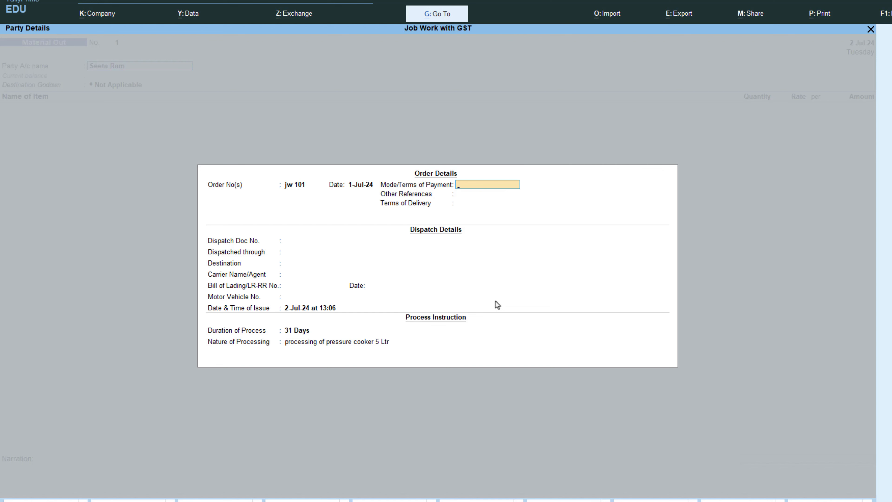
Leave the payment, delivery and dispatch details blank and keep the issue time, 31 Days process duration and nature of processing
key(Return)
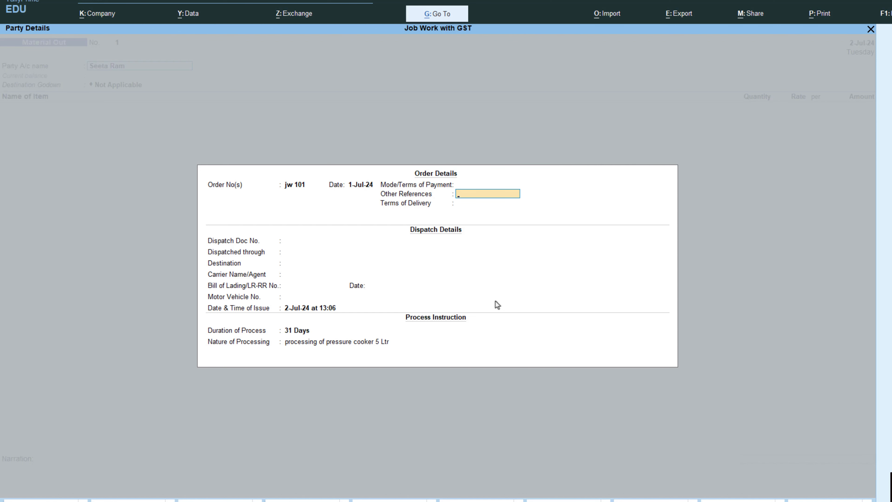
key(Return)
key(Return)
key(Return)
key(Return)
key(Return)
key(Return)
key(Return)
key(Return)
key(Return)
key(Return)
key(Return)
key(Return)
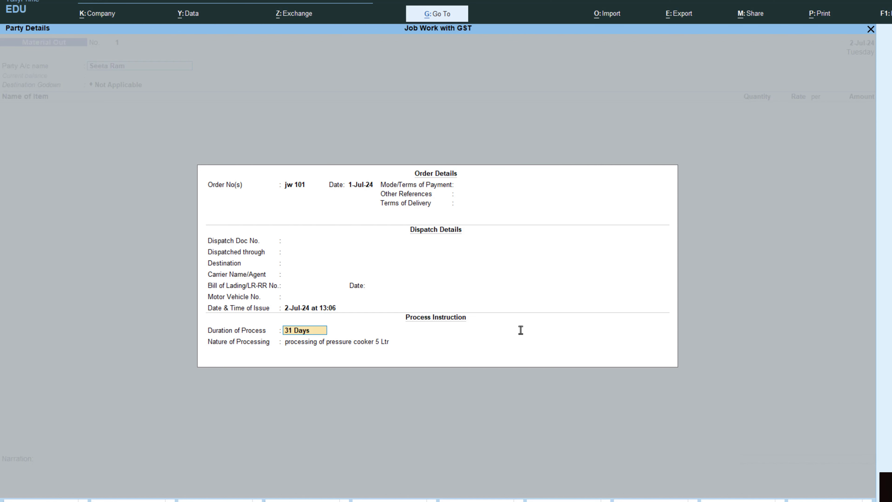
key(Return)
key(Return)
Accept the party's mailing, state, GST registration and place of supply details unchanged
key(Return)
key(Return)
key(Return)
key(Return)
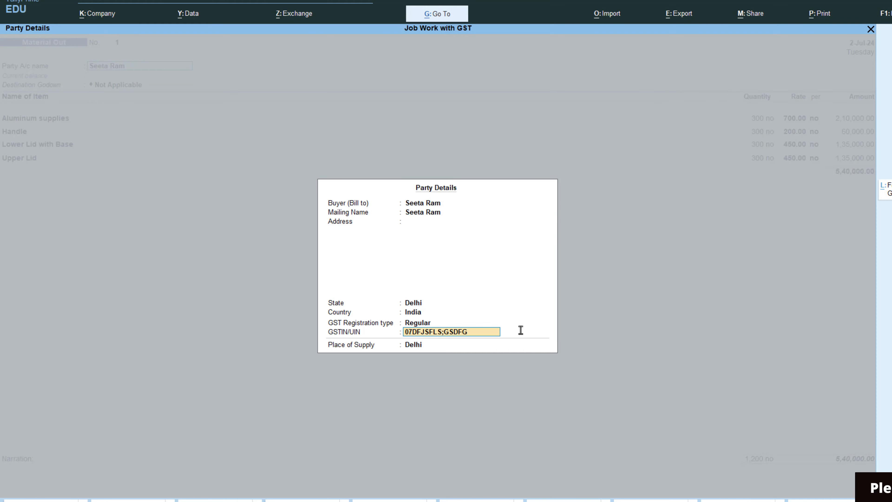
key(Return)
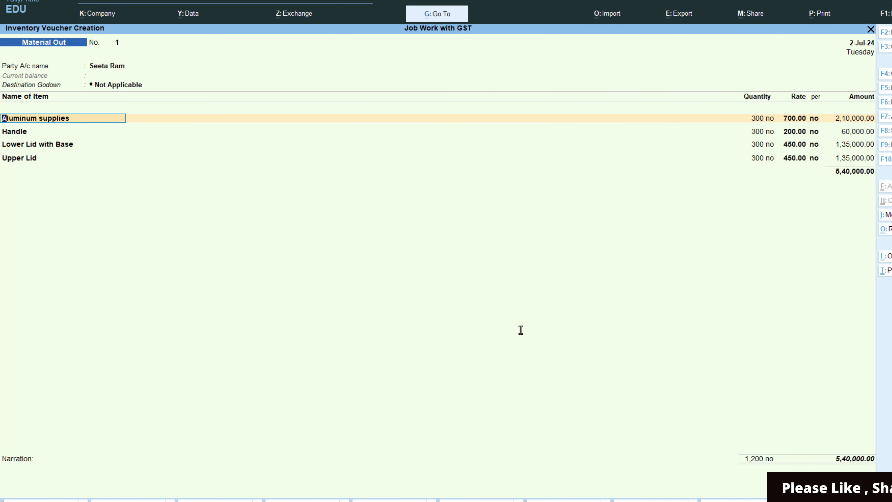
Go back to the voucher's destination godown, check the notes and set it to Job Work Godown
key(BackSpace)
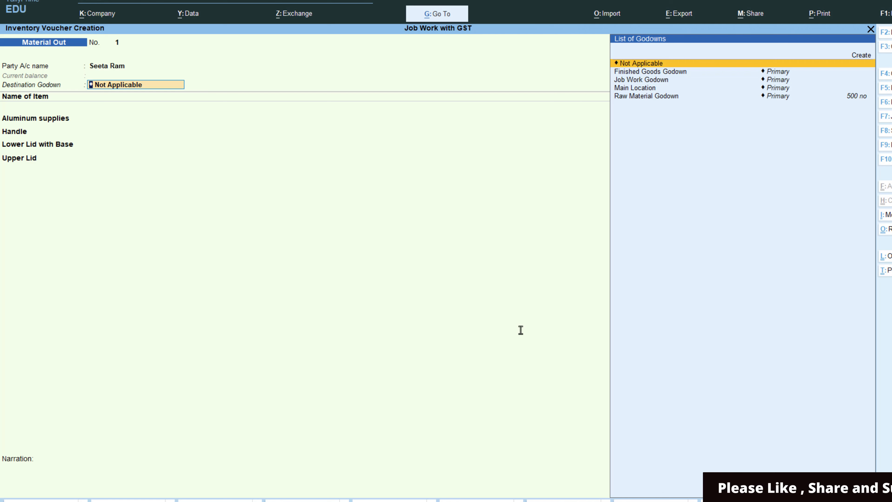
key(alt+Tab)
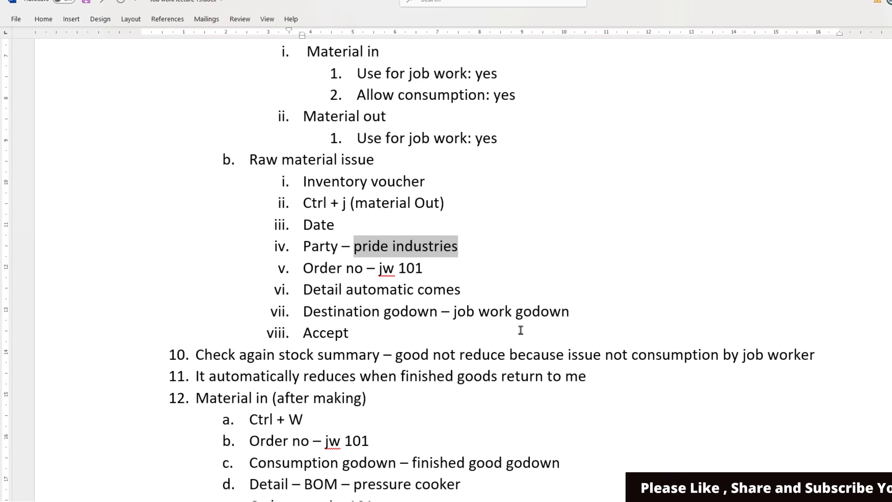
key(alt+Tab)
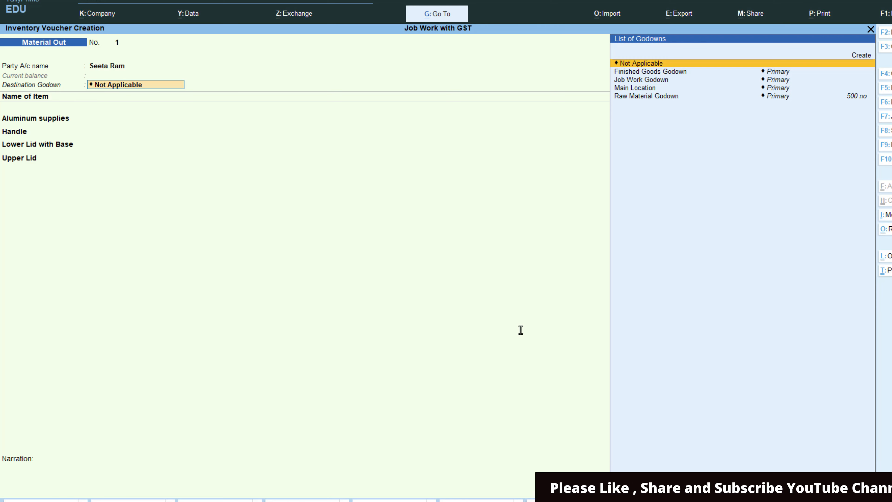
key(Down)
key(Down)
key(Down)
key(Up)
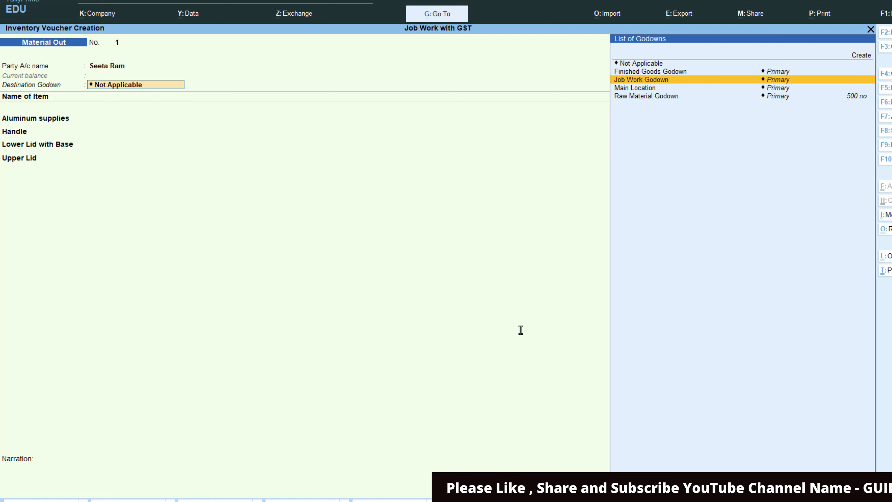
key(Return)
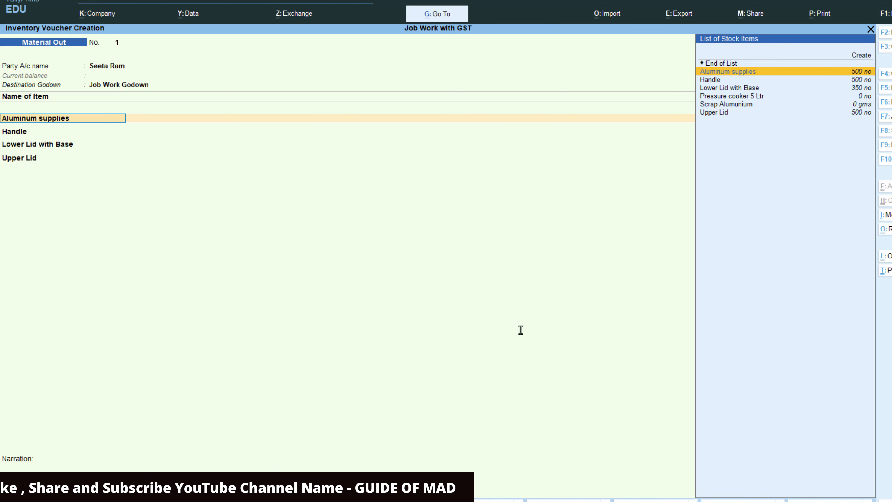
Accept the Aluminum supplies allocation against order jw 101: 300 no at 700.00 from Raw Material Godown
key(Return)
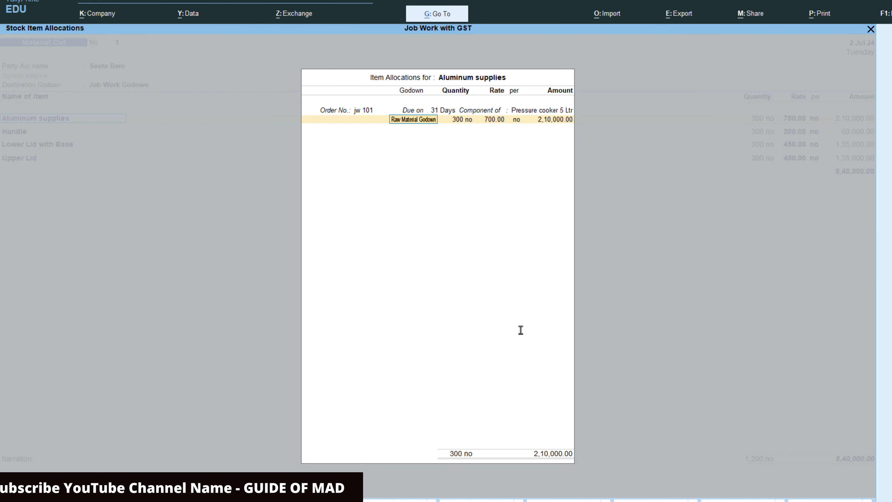
key(Return)
key(Return)
key(Return)
key(Return)
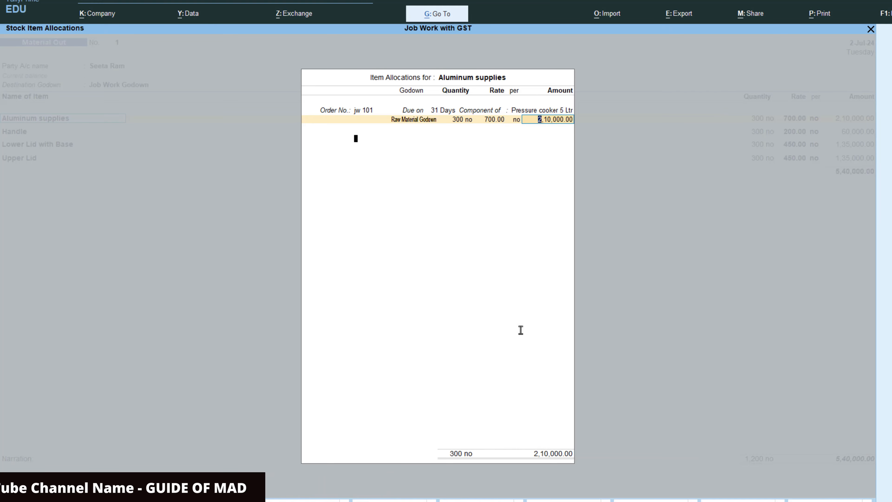
key(Return)
key(Return)
Accept the Handle allocation of 300 no at 200.00 against order jw 101 and end its order list
key(Return)
key(Return)
key(Return)
key(Return)
key(Return)
key(Return)
key(Return)
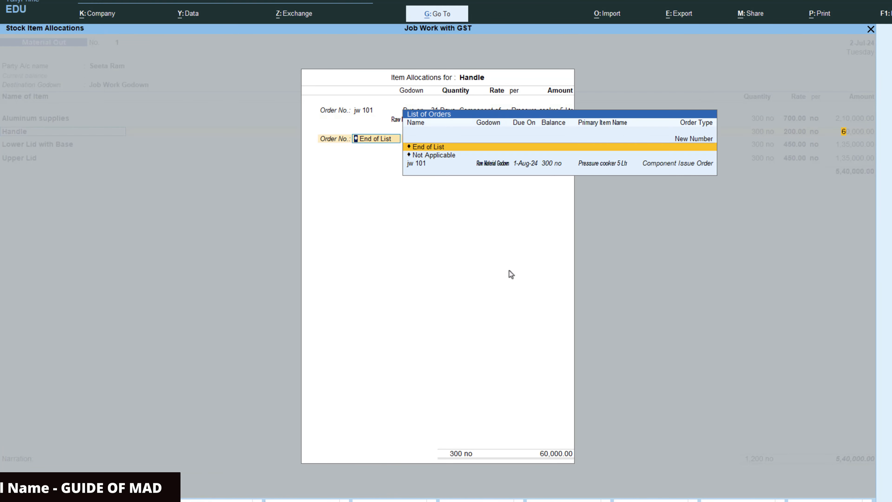
key(Return)
Accept the Lower Lid with Base allocation of 300 no at 450.00 in the Material Out voucher
key(Return)
key(Return)
key(Return)
key(Return)
key(Return)
key(Return)
key(Return)
key(Return)
Accept the Upper Lid allocation of 300 no at 450.00 against jw 101, end the item list and save the Material Out voucher
key(Return)
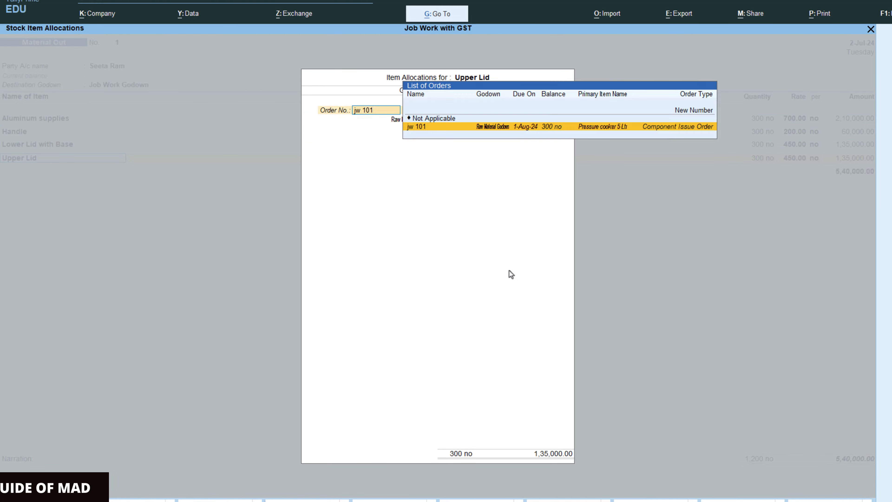
key(Return)
key(Return)
key(Return)
key(Return)
key(Return)
key(Return)
key(Return)
key(Return)
key(Return)
key(Return)
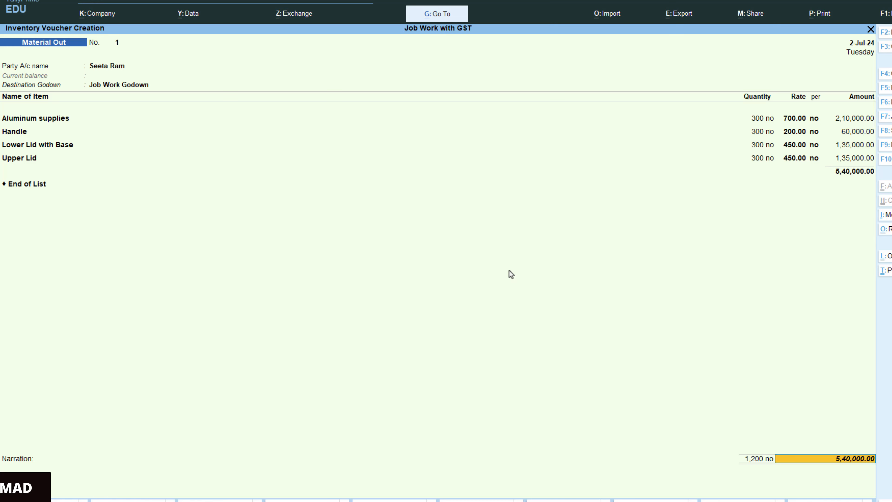
key(Return)
key(Return)
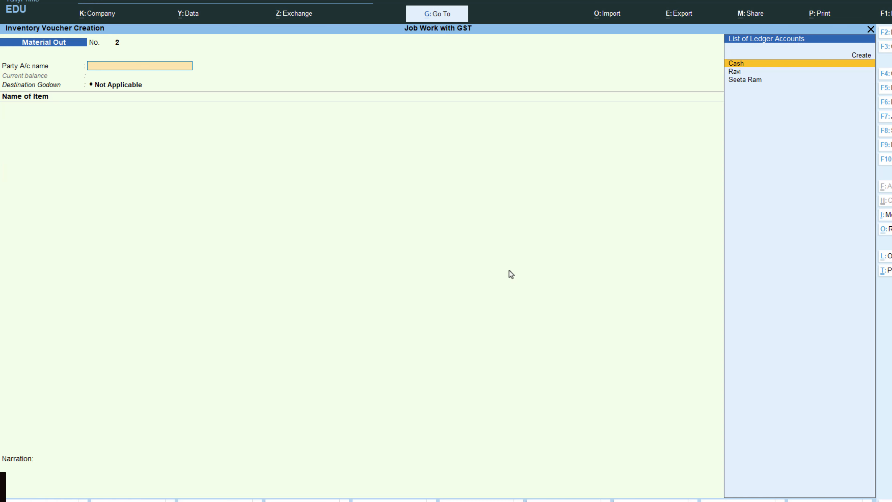
Leave voucher entry and check the Raw Material Cooker group in the Stock Summary
key(Escape)
key(Return)
key(Down)
key(Down)
key(Down)
key(Down)
key(Down)
key(Return)
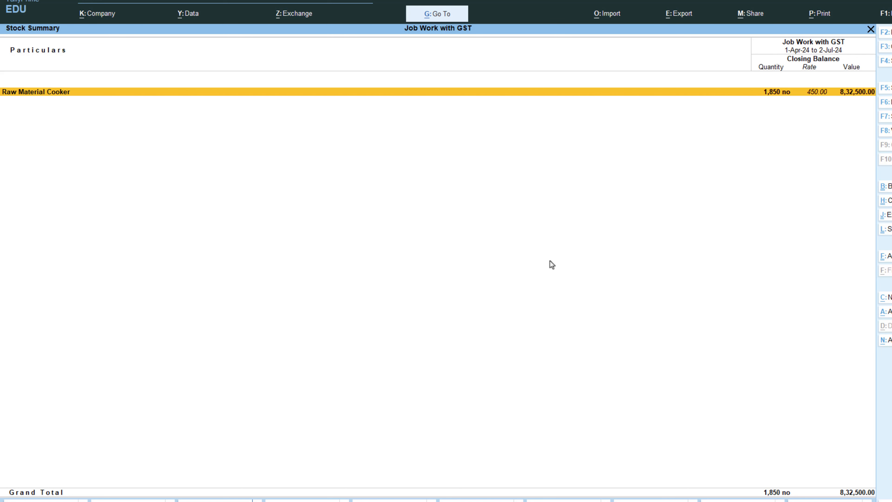
key(Return)
key(Escape)
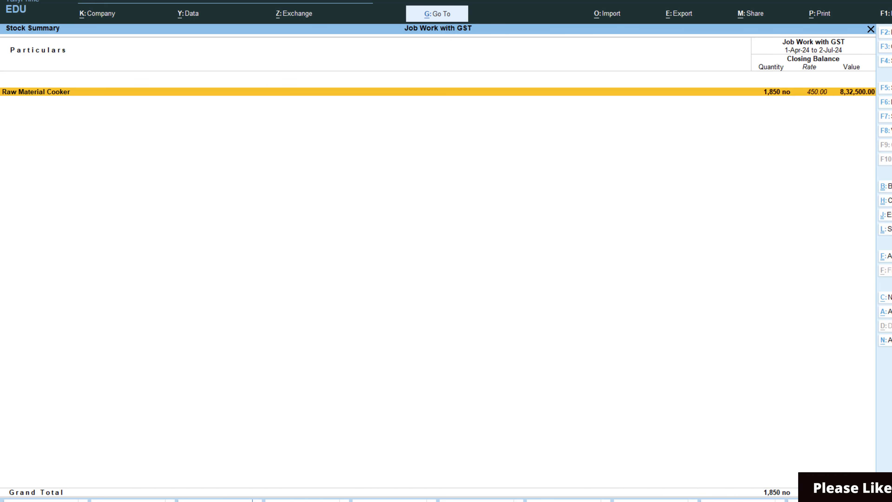
Switch to the Word notes and read the stock summary check and the Material In instructions
click(625, 501)
click(583, 491)
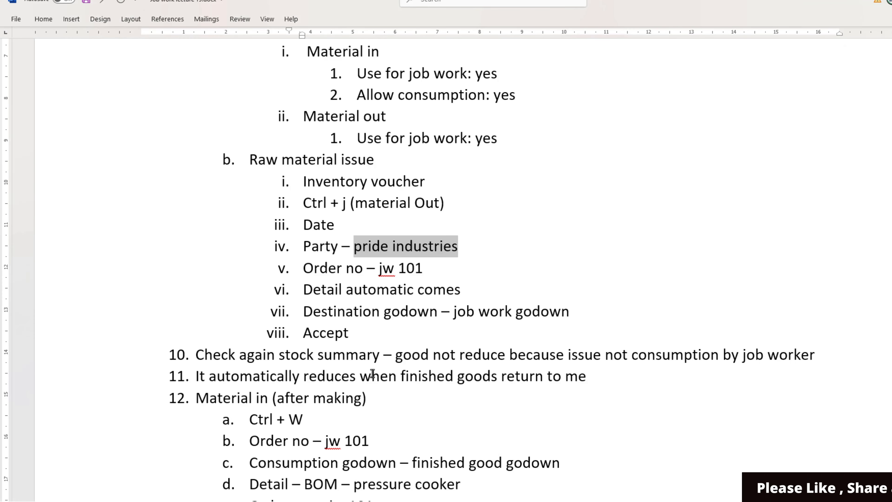
scroll(252, 354, down, 2)
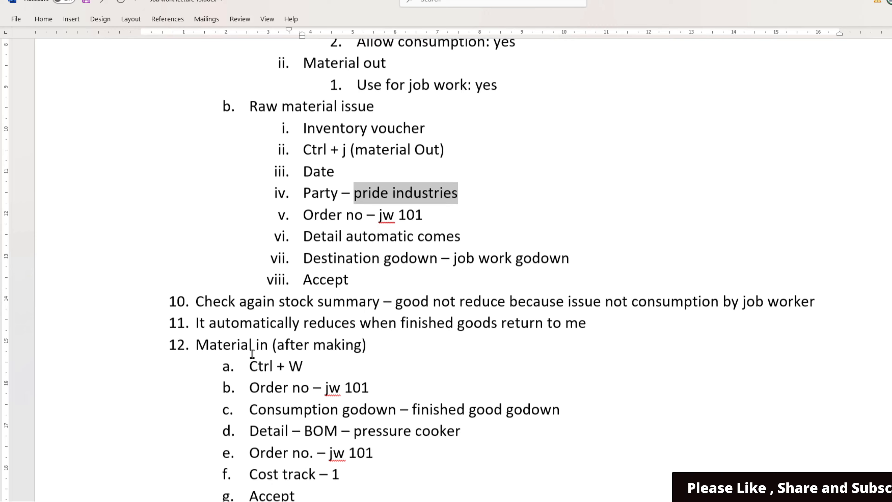
click(201, 301)
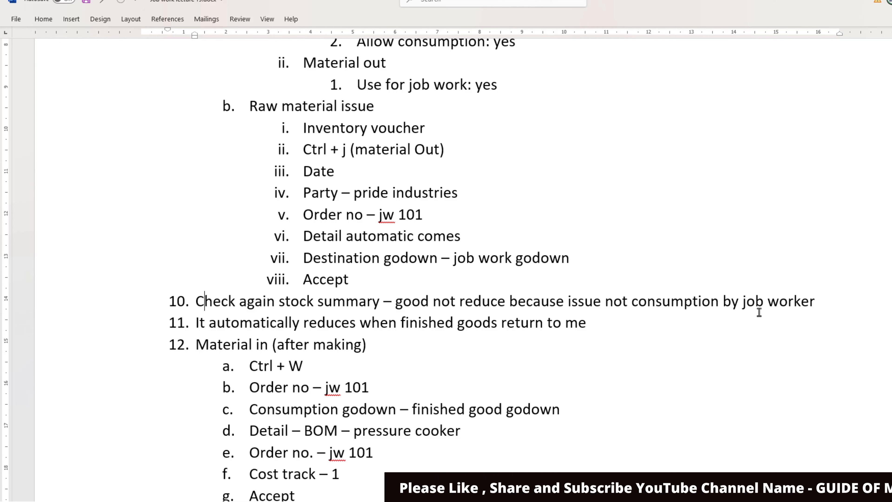
scroll(736, 312, down, 1)
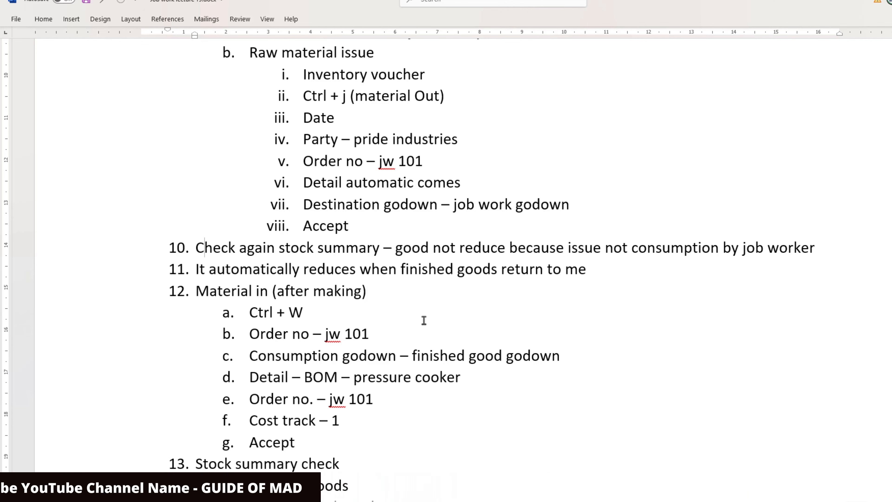
scroll(424, 320, down, 1)
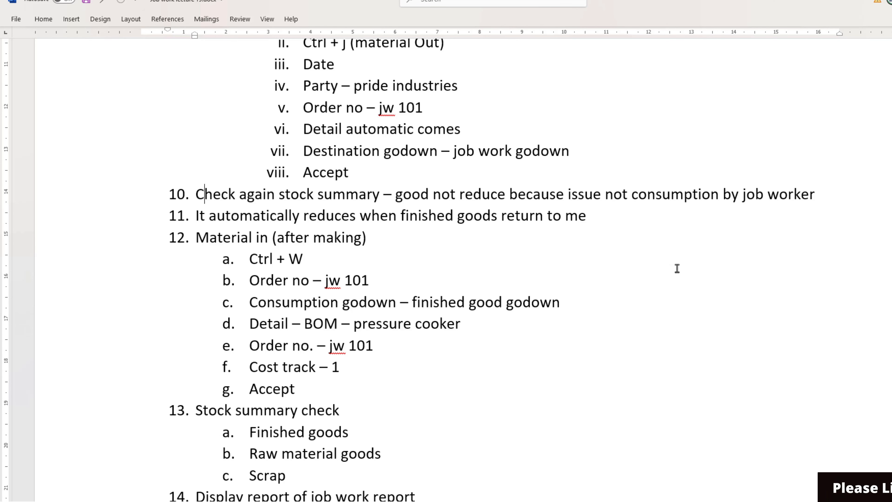
Switch back to TallyPrime, leave the Stock Summary and start a Material In voucher
key(alt+Tab)
key(Escape)
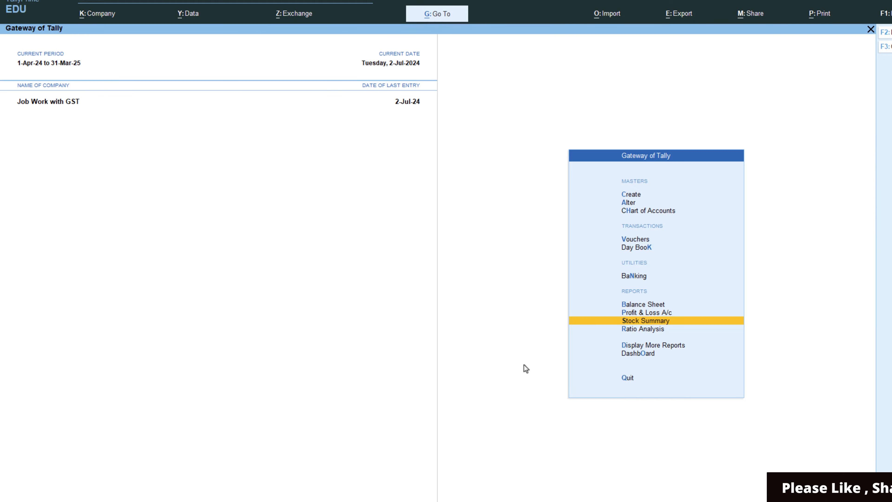
key(Up)
key(Up)
key(Up)
key(Up)
key(Up)
key(Return)
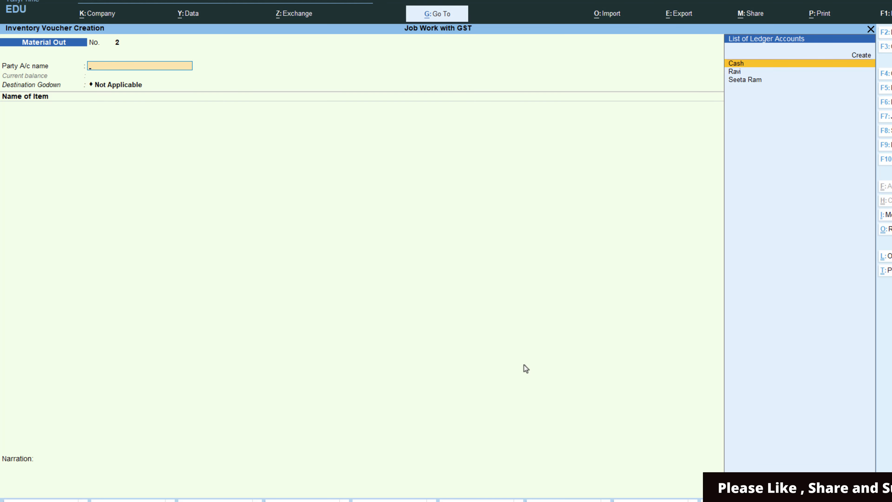
key(F10)
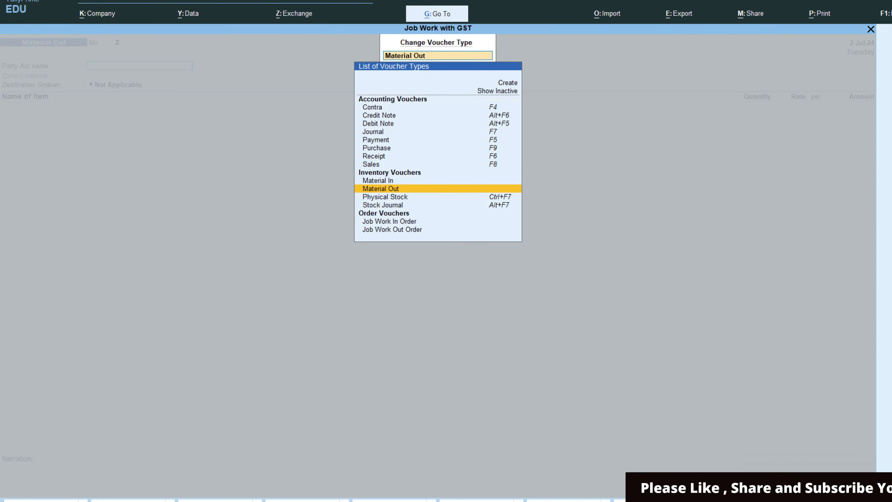
key(Up)
key(Return)
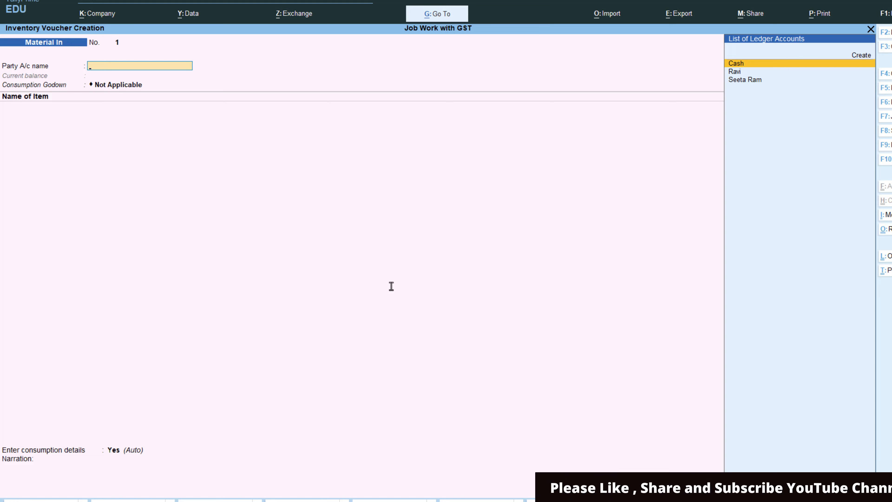
Choose the job worker as the party and link the Material In voucher to material receipt order jw 101
key(Down)
key(Down)
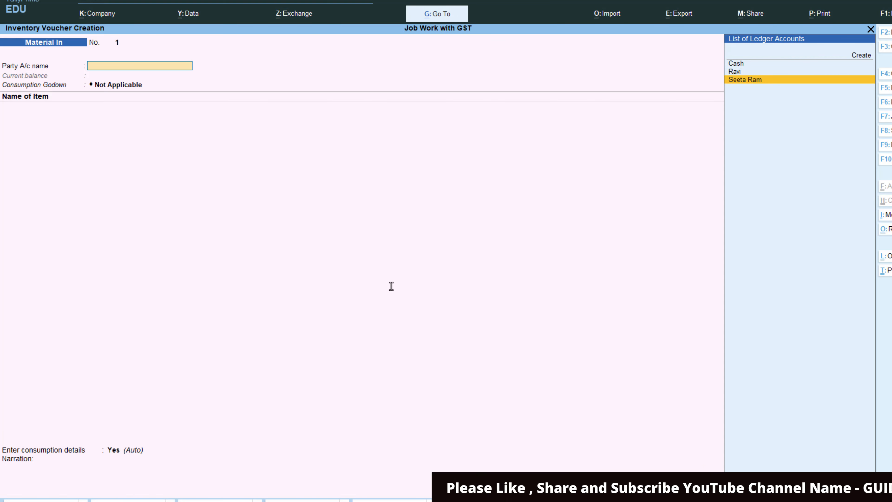
key(Return)
key(Down)
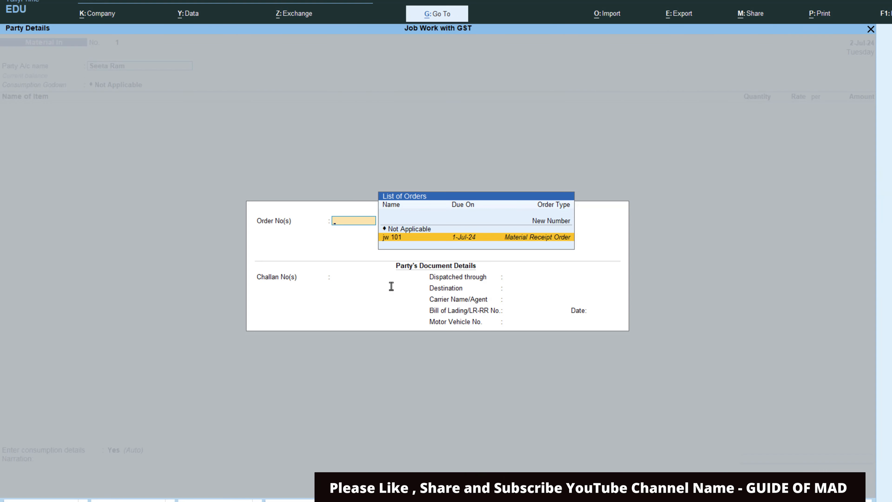
key(Return)
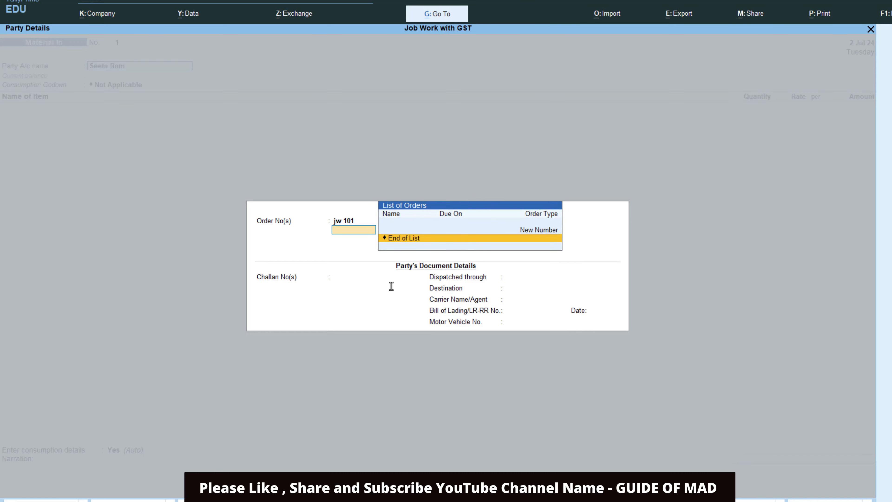
key(Return)
Keep the order date 1-Jul-24 and leave the payment, delivery, challan and dispatch details blank
key(Return)
key(Return)
key(Return)
key(Return)
key(Return)
key(Return)
key(Return)
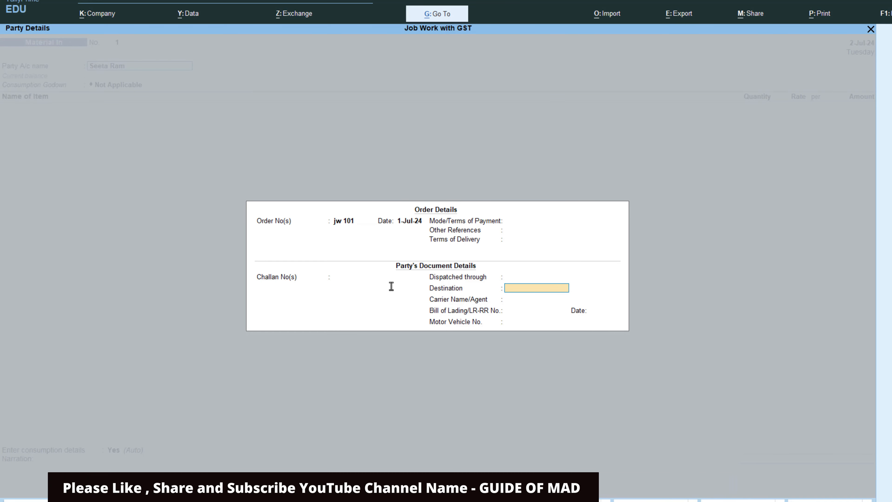
key(Return)
key(Return)
key(Return)
key(Return)
key(Return)
key(Return)
Accept the supplier's mailing, state, GST registration and place of supply details, leaving the consumption godown as Not Applicable
key(Return)
key(Return)
key(Return)
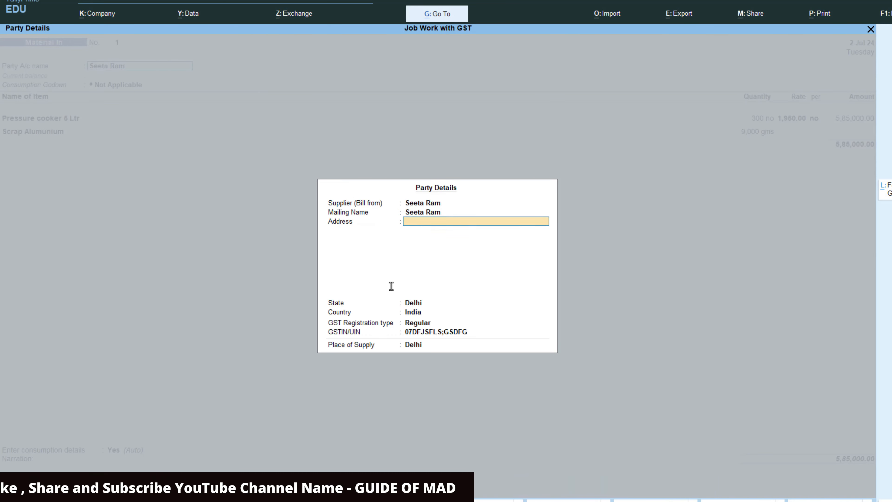
key(Return)
key(Return)
key(Return)
key(Return)
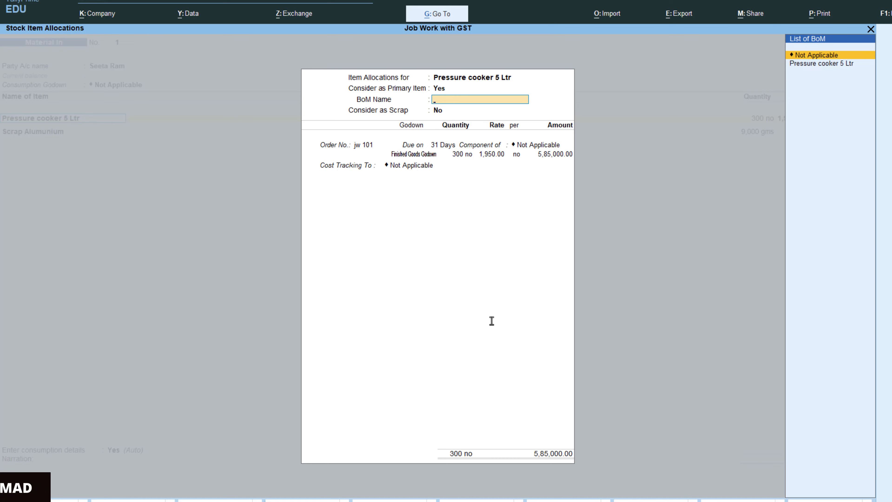
Set the primary item's BoM to Pressure cooker 5 Ltr, keeping order jw 101, Finished Goods Godown and 300 no at 1,950.00
key(Return)
key(Return)
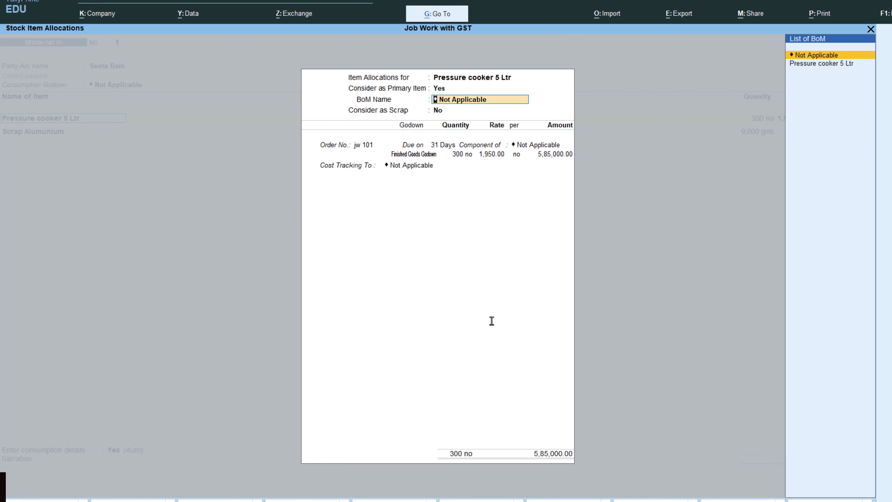
key(Down)
key(Return)
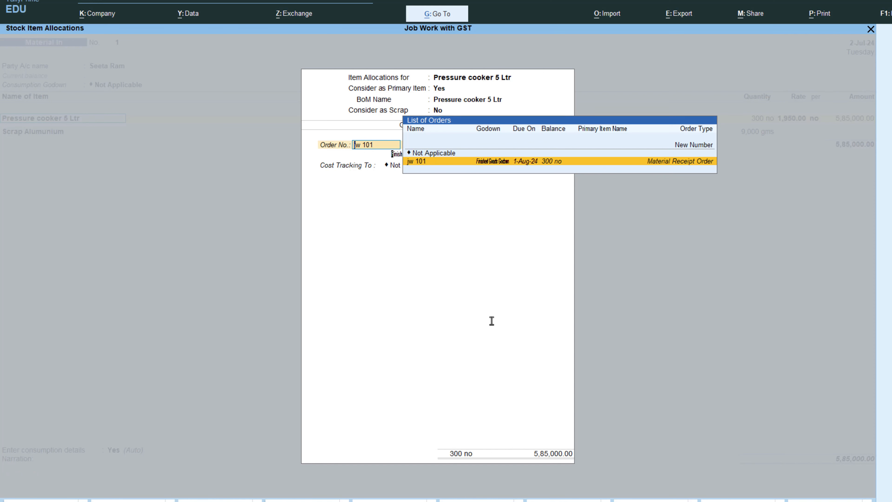
key(Return)
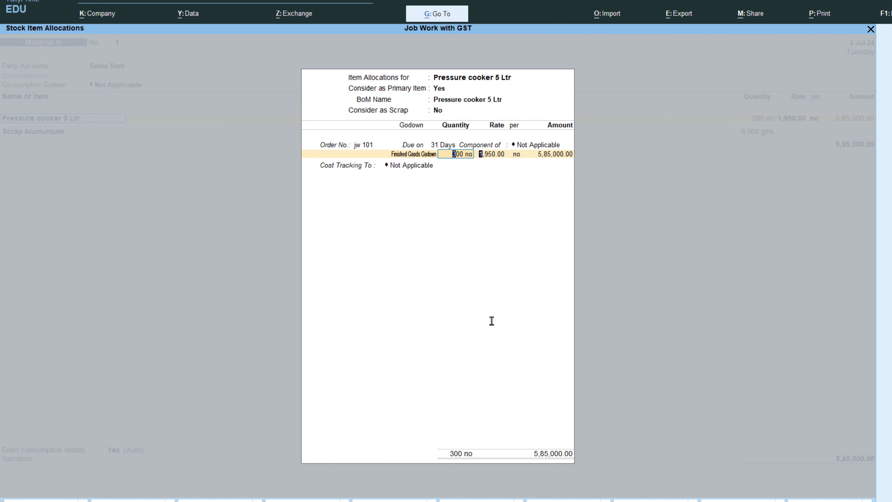
key(Return)
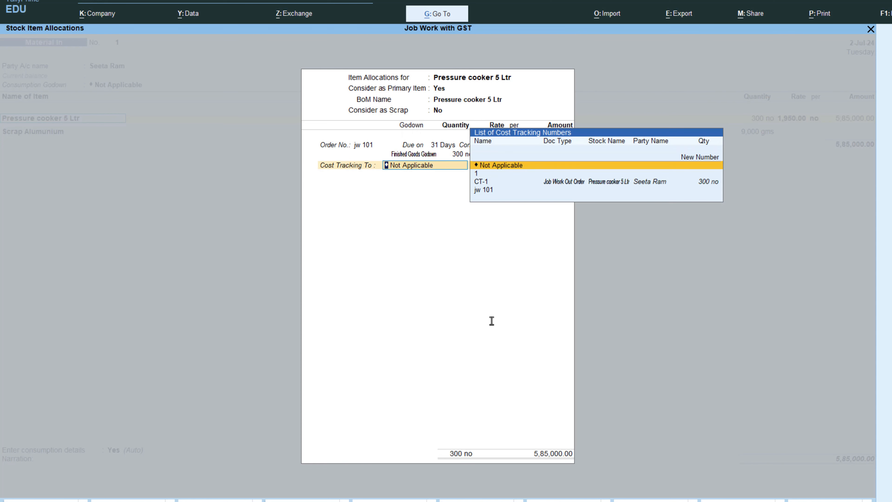
Set the pressure cooker's cost tracking to CT-1, end its order list and proceed to Scrap Alumunium
key(Down)
key(Down)
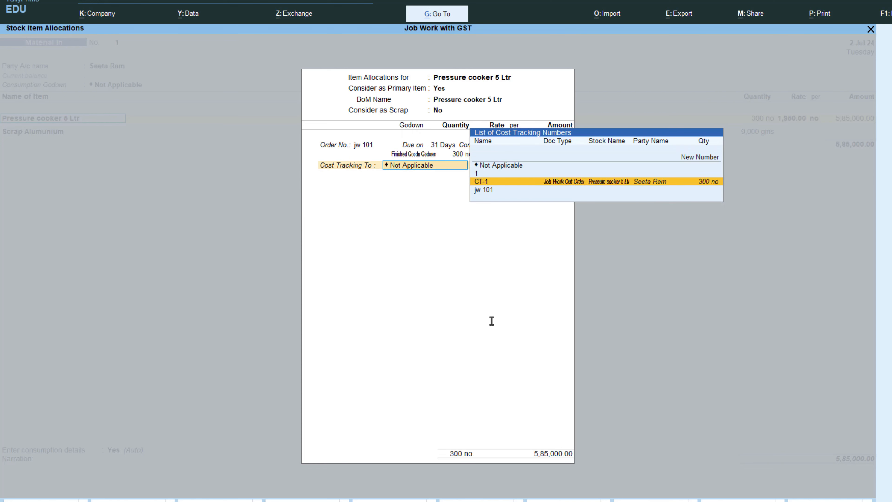
key(Return)
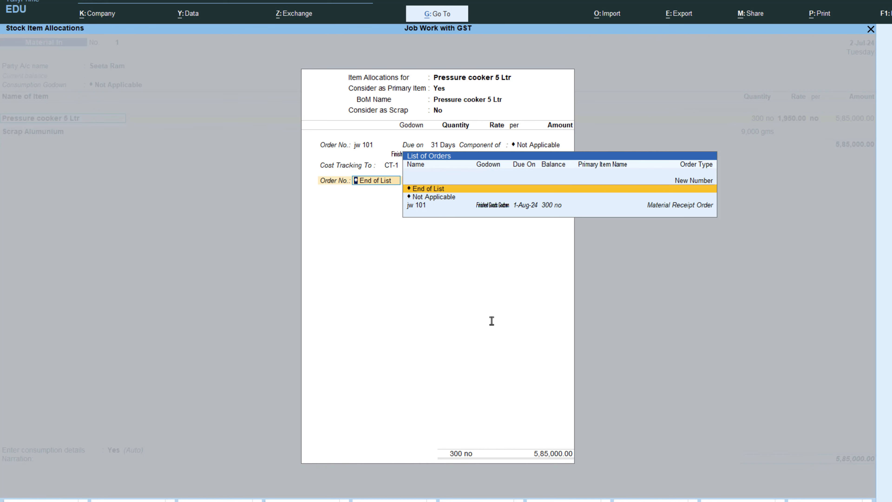
key(Return)
key(Return)
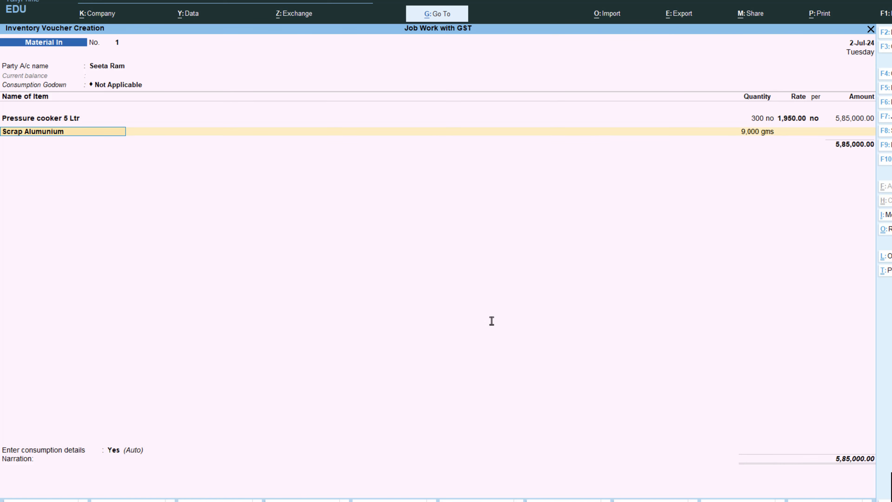
key(Return)
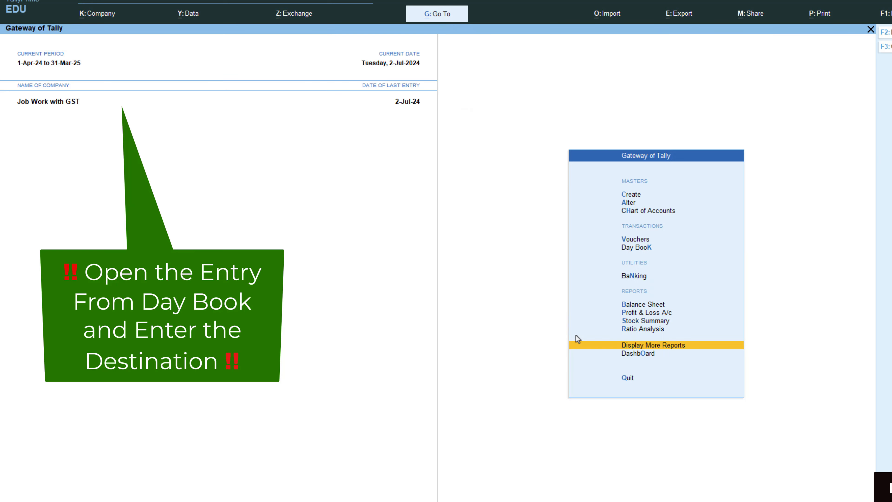
Reopen the Material In voucher from the Day Book and accept its party, order and dispatch details unchanged
key(k)
key(Return)
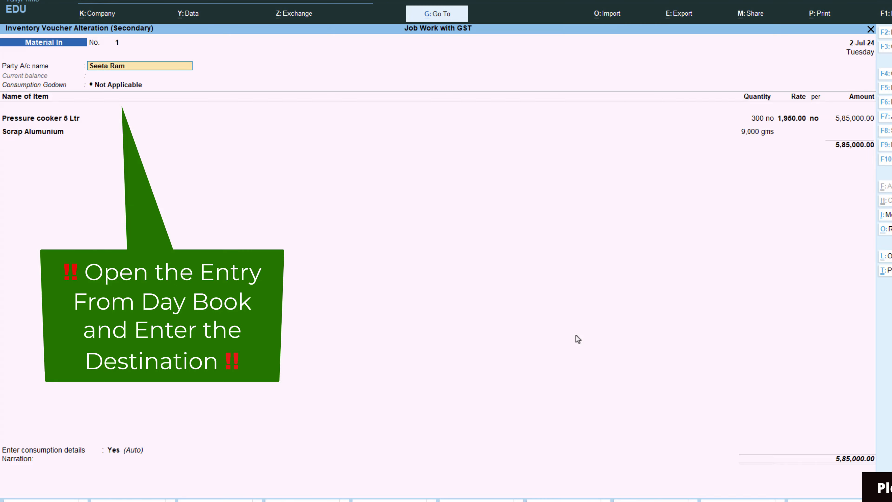
key(Return)
key(Return)
key(Return)
key(Return)
key(Return)
key(Return)
key(Return)
key(Return)
key(Return)
key(Return)
key(Return)
key(Return)
key(Return)
key(Return)
Set the consumption godown to Finished Goods Godown and accept the Pressure cooker 5 Ltr allocation
key(Down)
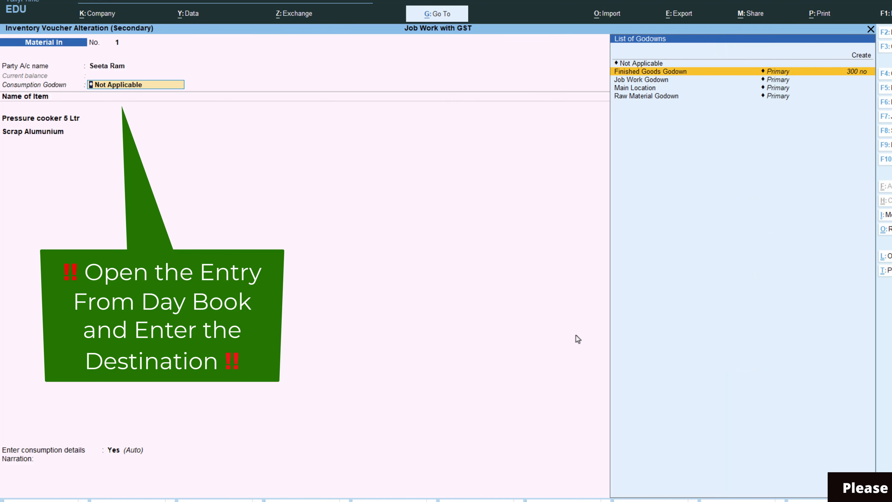
key(Return)
key(Return)
key(Return)
key(Return)
key(Return)
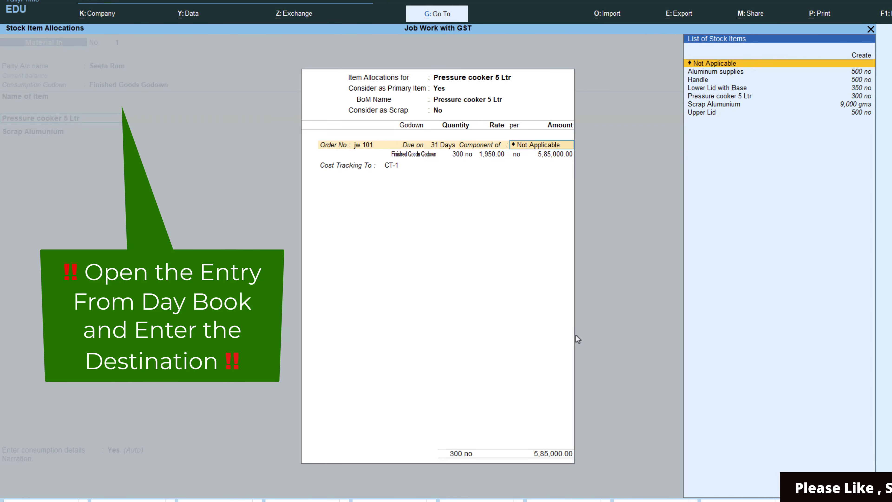
key(ctrl+a)
Change the Material In voucher's date to 31-Jul-24
key(F2)
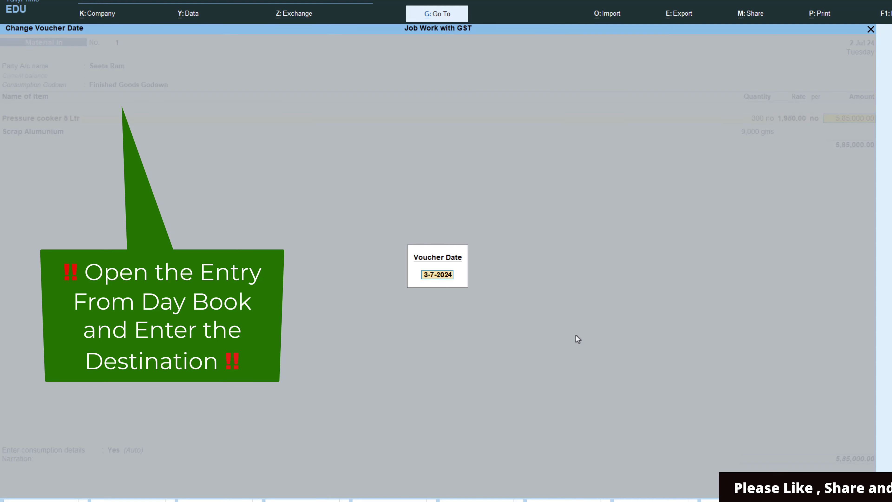
text(31)
key(Return)
Keep the Scrap Alumunium allocation of 9,000 gms in Finished Goods Godown, save the voucher and return to the Gateway of Tally
key(Return)
key(Return)
key(Return)
key(Return)
key(Return)
key(Return)
key(BackSpace)
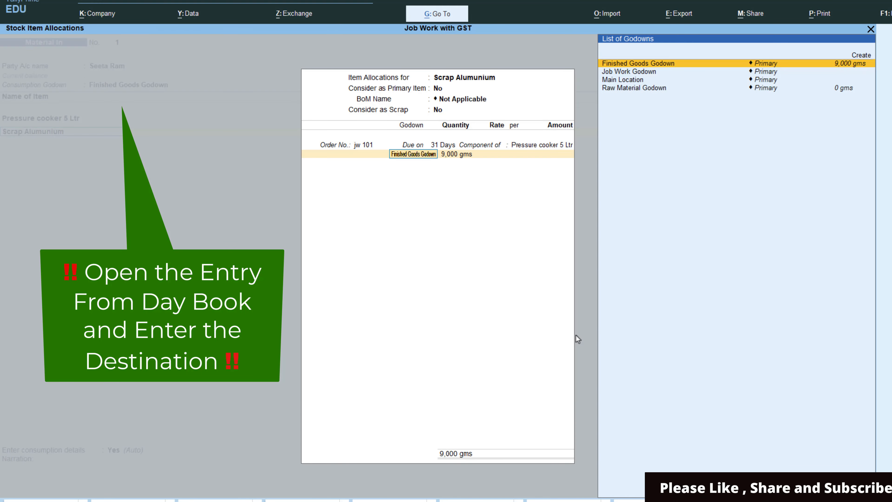
key(Return)
key(ctrl+a)
key(ctrl+a)
key(Escape)
key(Escape)
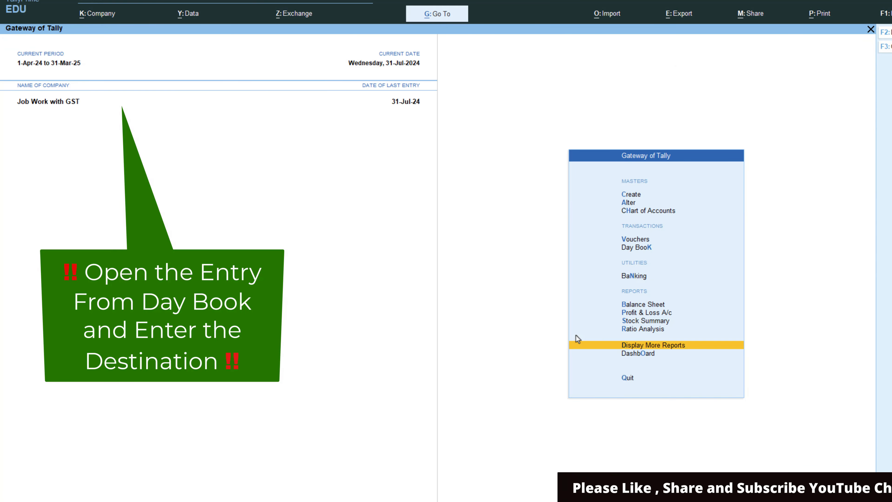